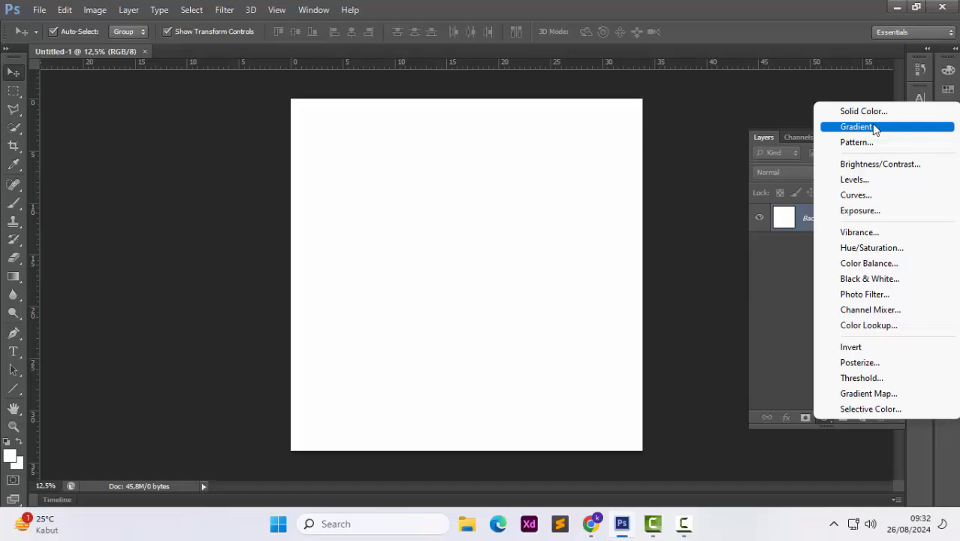
Add a Gradient fill layer and set its gradient from black to red fa0000
left_click(873, 128)
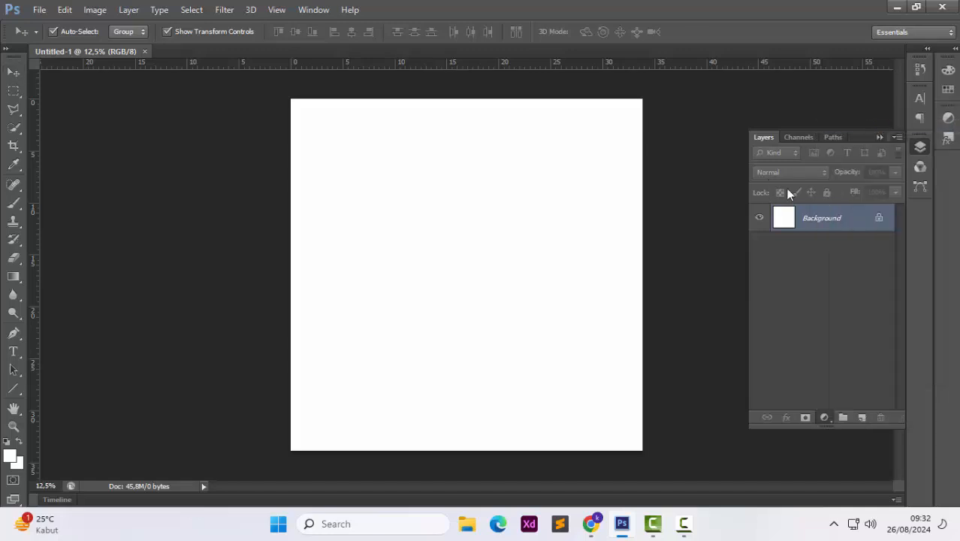
left_click(625, 136)
left_click(174, 238)
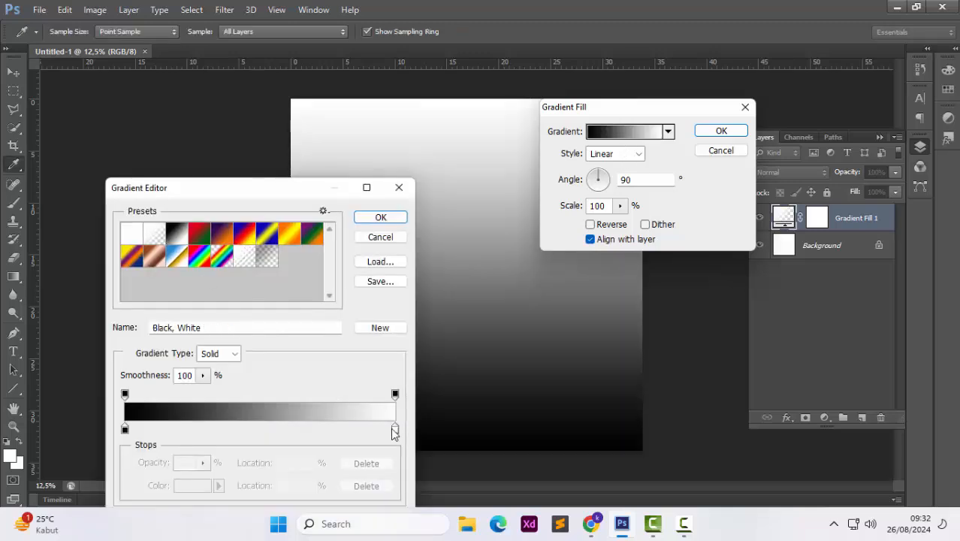
double_click(395, 428)
left_click_drag(721, 195, 797, 141)
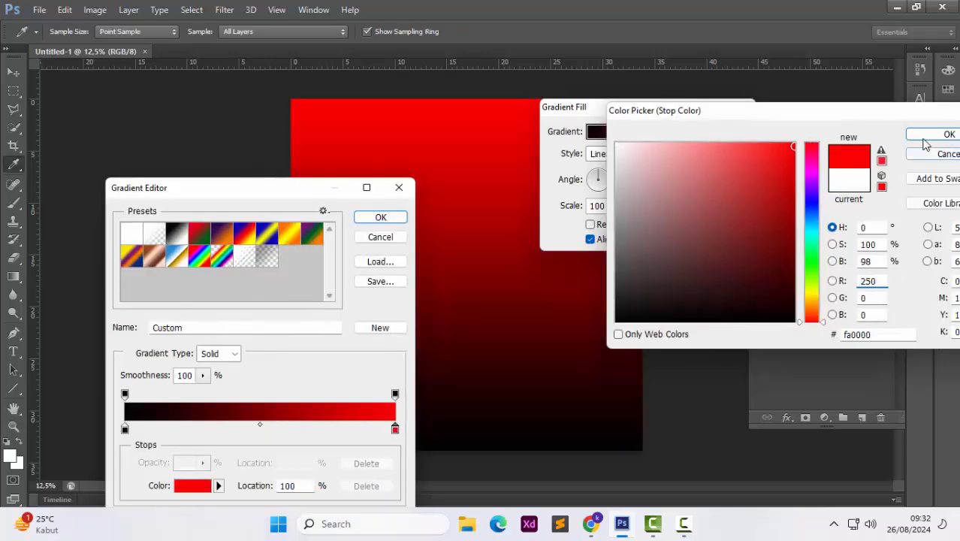
left_click(948, 134)
left_click(381, 217)
Set the gradient fill to Radial style, reversed, with scale about 337%
left_click(626, 156)
left_click(605, 175)
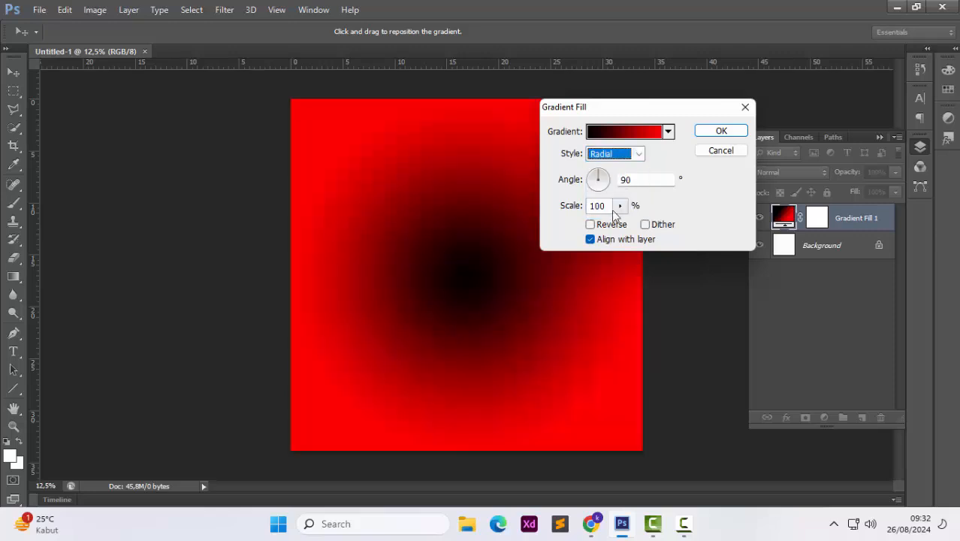
left_click(610, 224)
left_click(620, 205)
left_click_drag(619, 223, 640, 227)
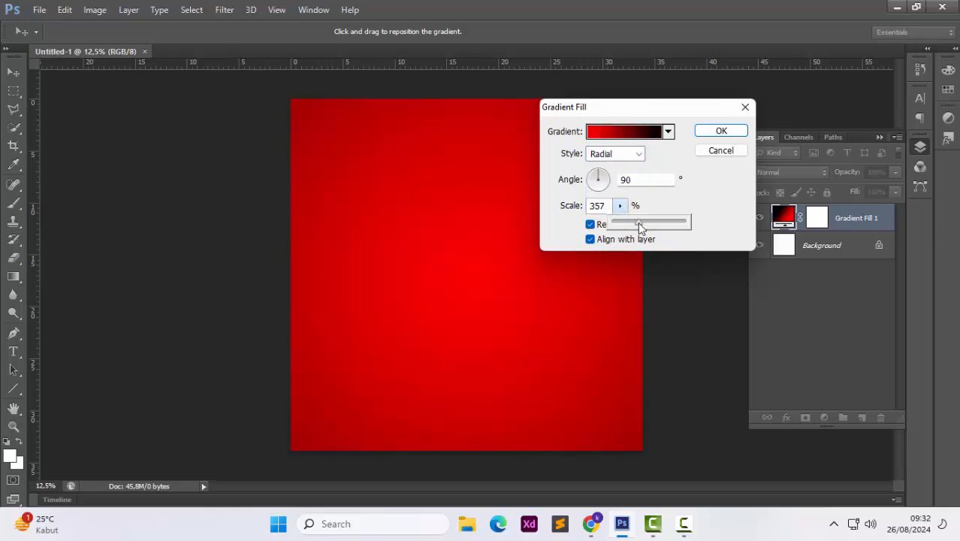
Change the gradient's red stop to darker red b30000 and confirm the gradient fill
left_click(642, 134)
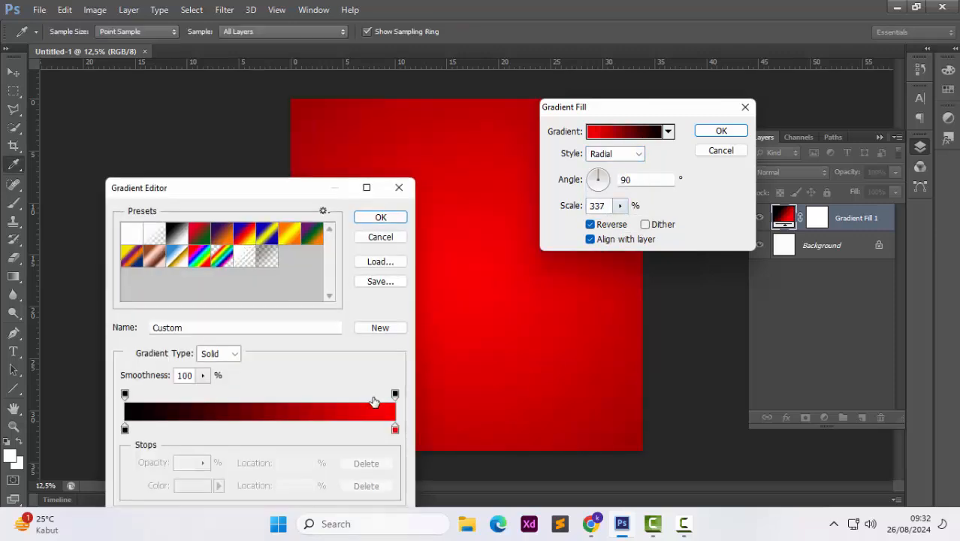
double_click(395, 430)
left_click_drag(789, 223, 793, 197)
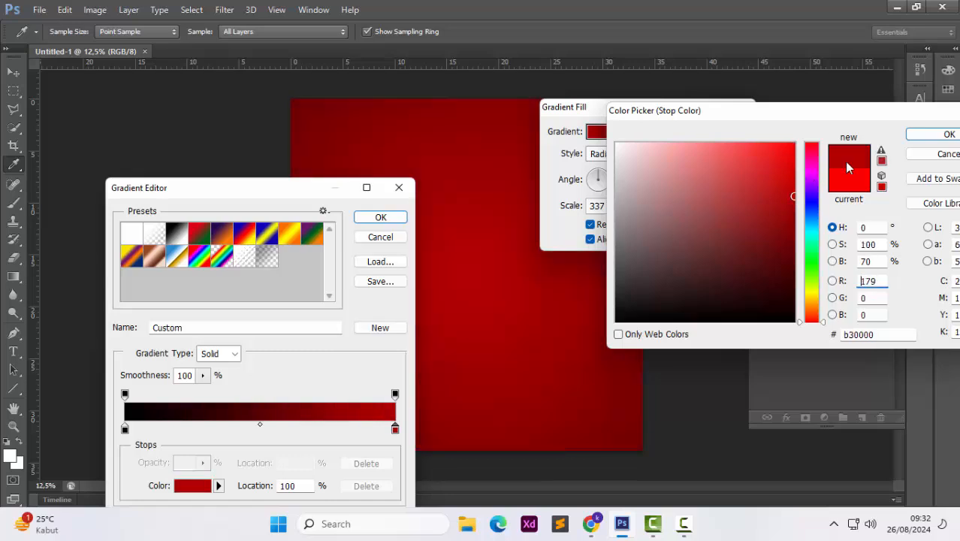
left_click(948, 135)
left_click(381, 218)
left_click(723, 129)
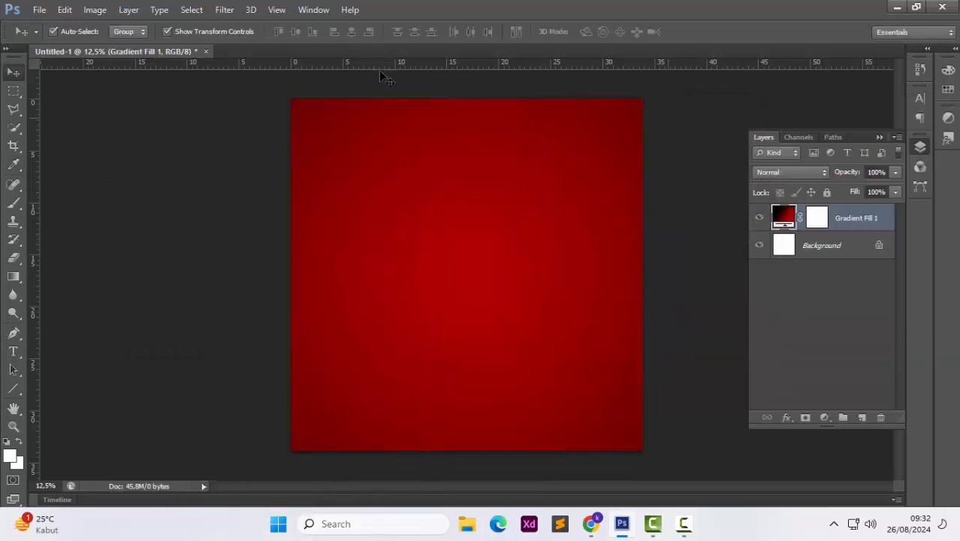
Open Cristiano Ronaldo - FootyRenders (3) from Downloads and move the player onto the poster
left_click(39, 9)
left_click(46, 36)
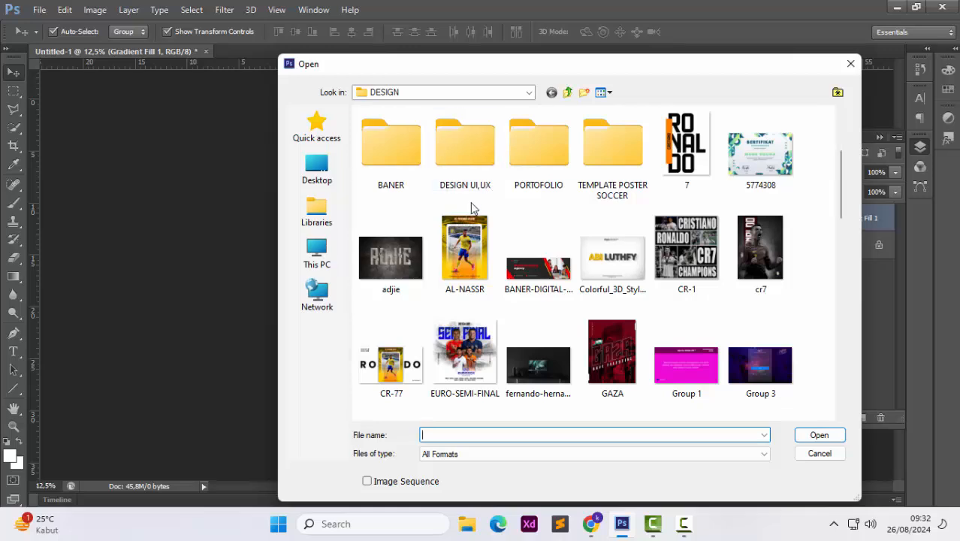
scroll(472, 207, "down", 5)
scroll(472, 207, "up", 3)
scroll(472, 207, "down", 8)
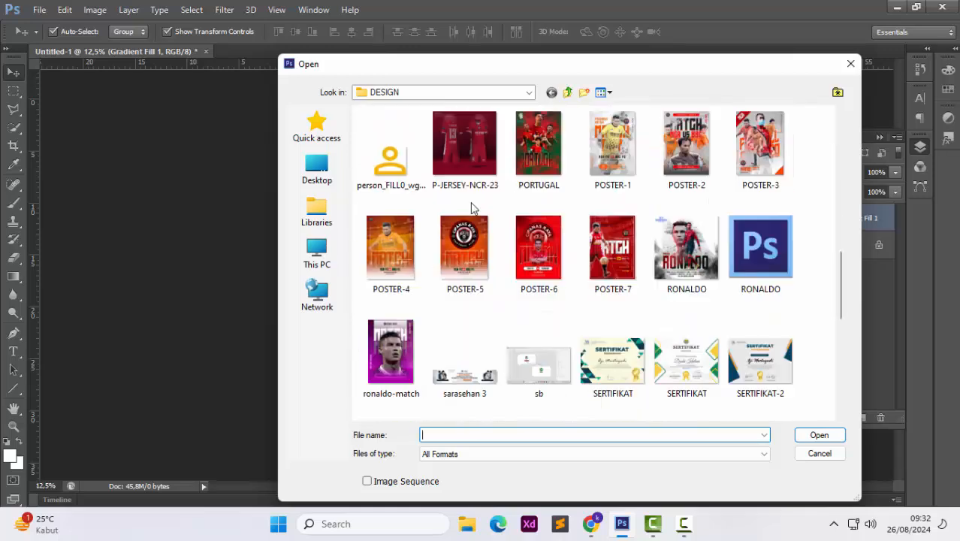
left_click(316, 254)
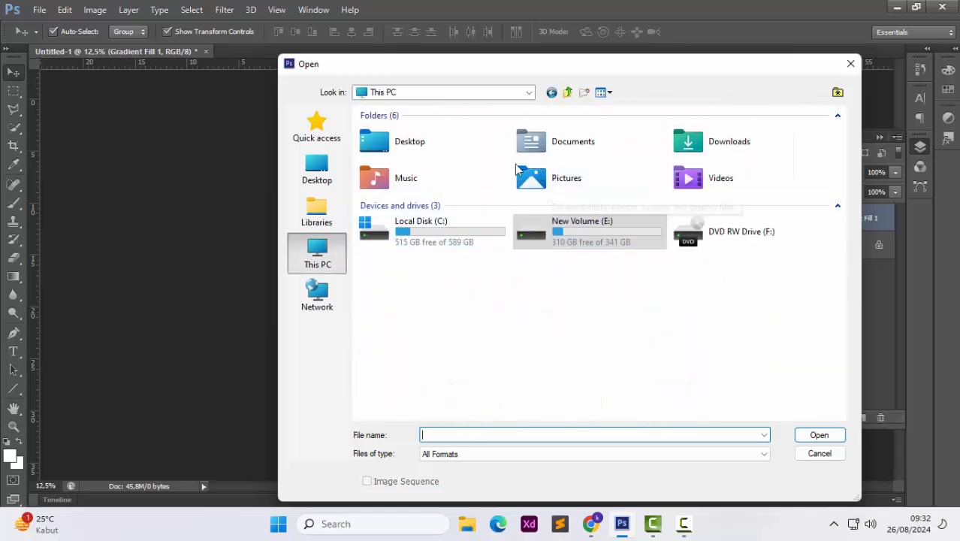
double_click(706, 141)
scroll(529, 244, "down", 5)
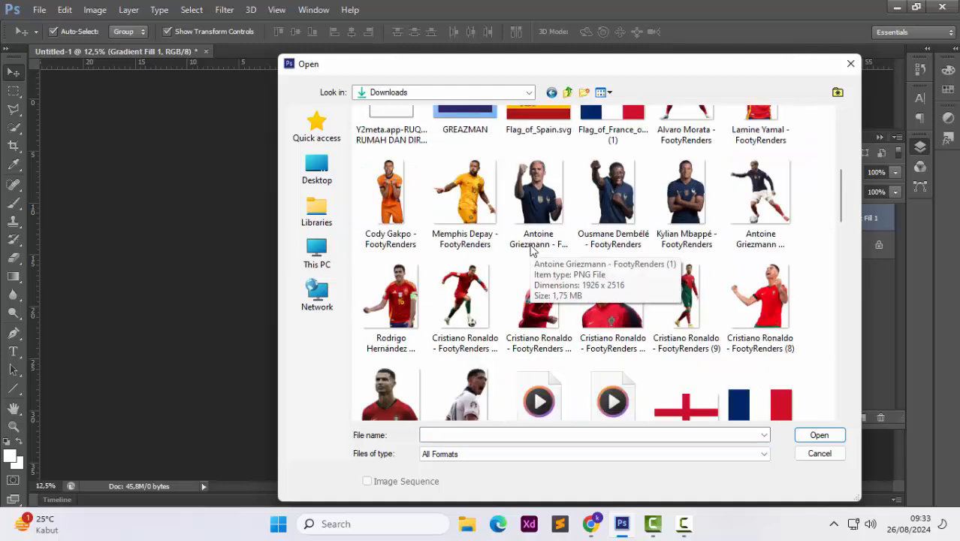
scroll(531, 250, "down", 3)
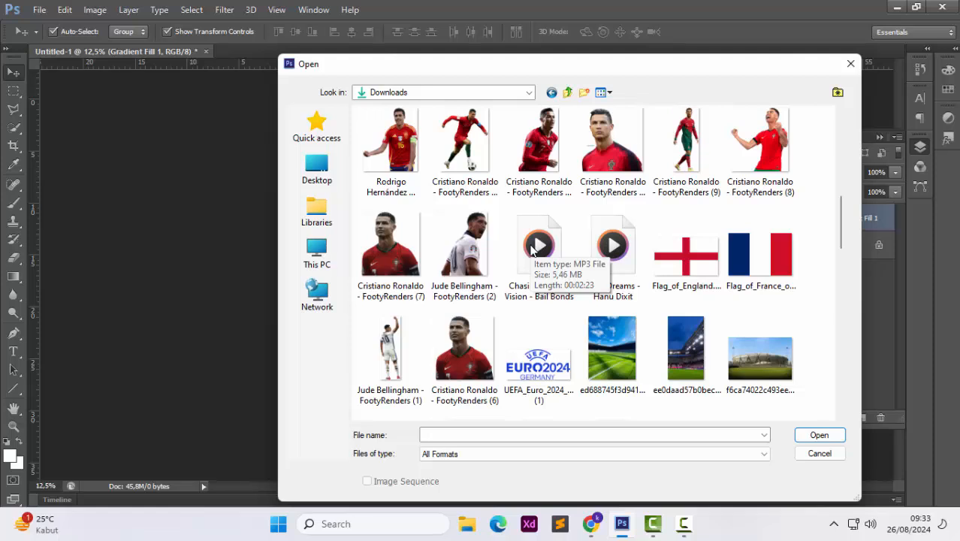
scroll(531, 250, "down", 3)
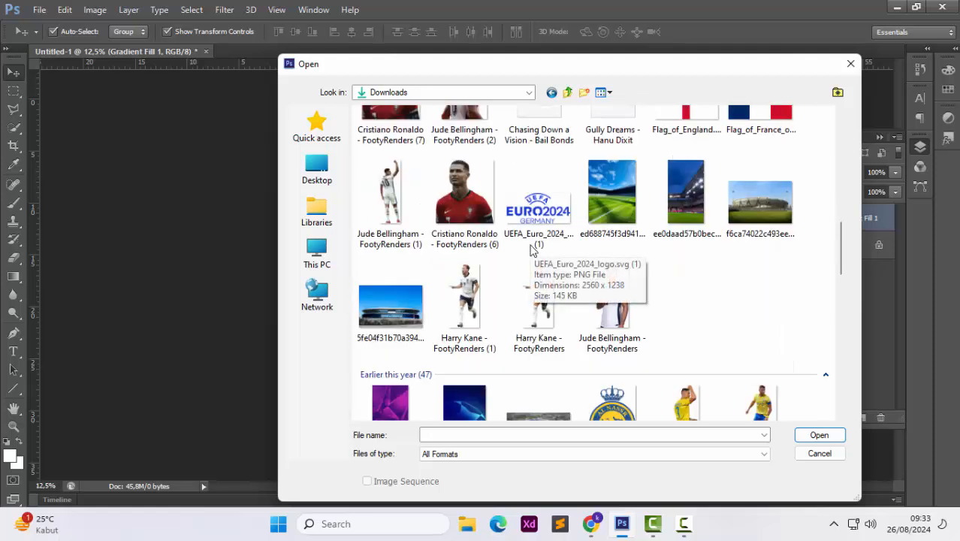
scroll(531, 250, "down", 6)
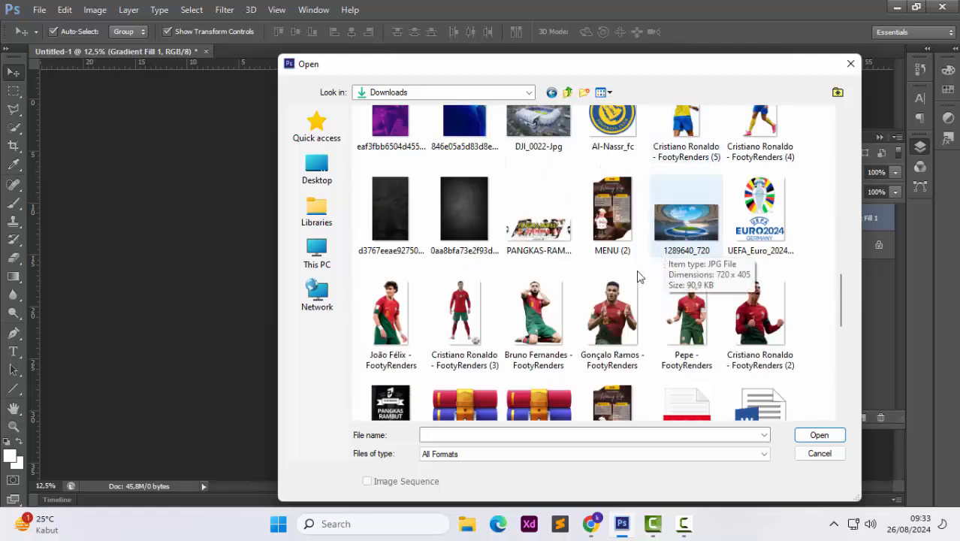
left_click(471, 337)
double_click(471, 334)
left_click_drag(448, 267, 458, 310)
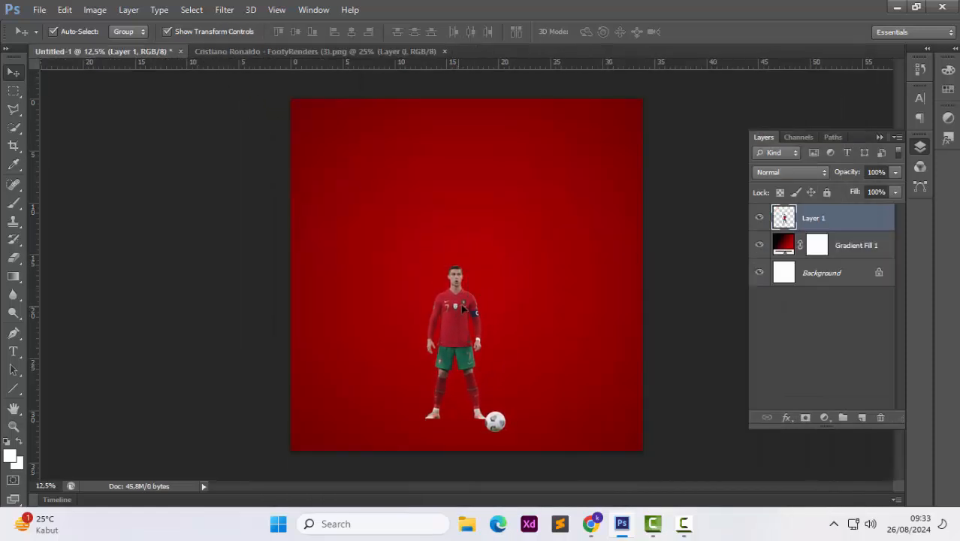
left_click_drag(506, 266, 538, 239)
key("ctrl+z")
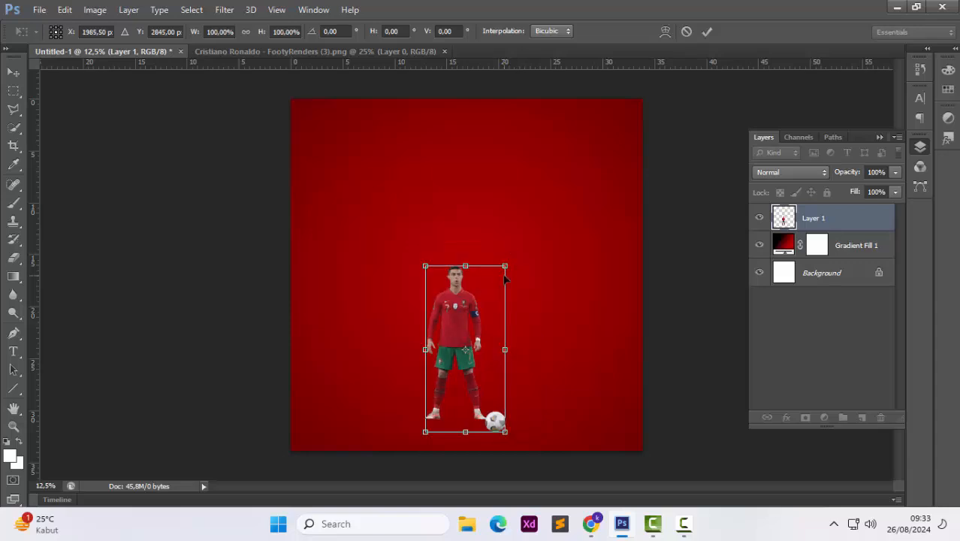
key("Escape")
Hide the first player layer and close the source image document
left_click(759, 218)
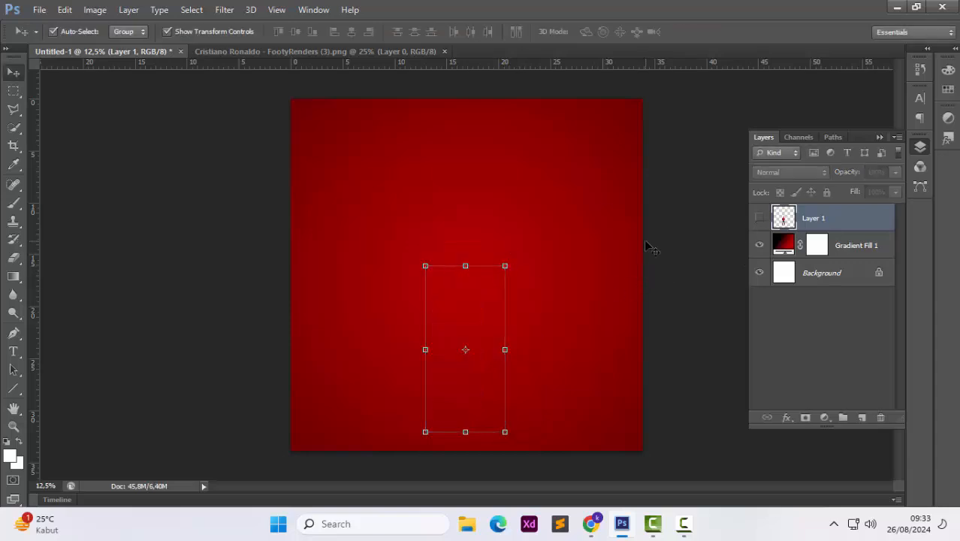
left_click(445, 51)
Open Cristiano Ronaldo - FootyRenders (2) from Downloads and move the player onto the poster
key("ctrl+o")
left_click(747, 304)
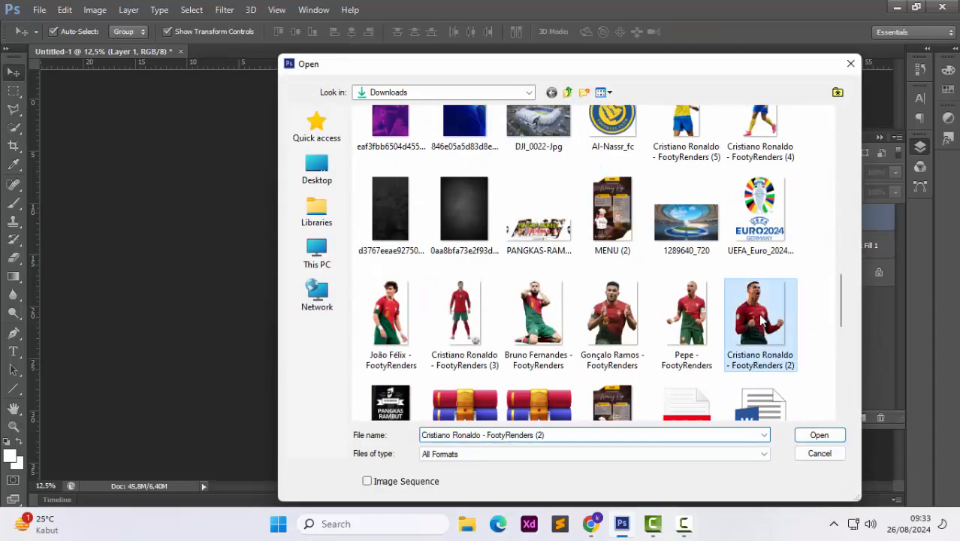
scroll(761, 317, "up", 3)
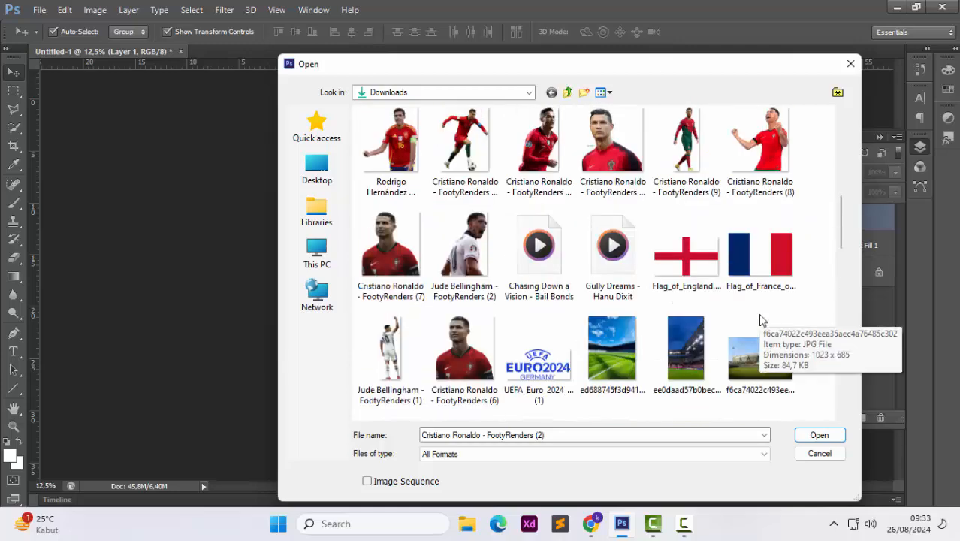
scroll(761, 319, "down", 10)
double_click(760, 188)
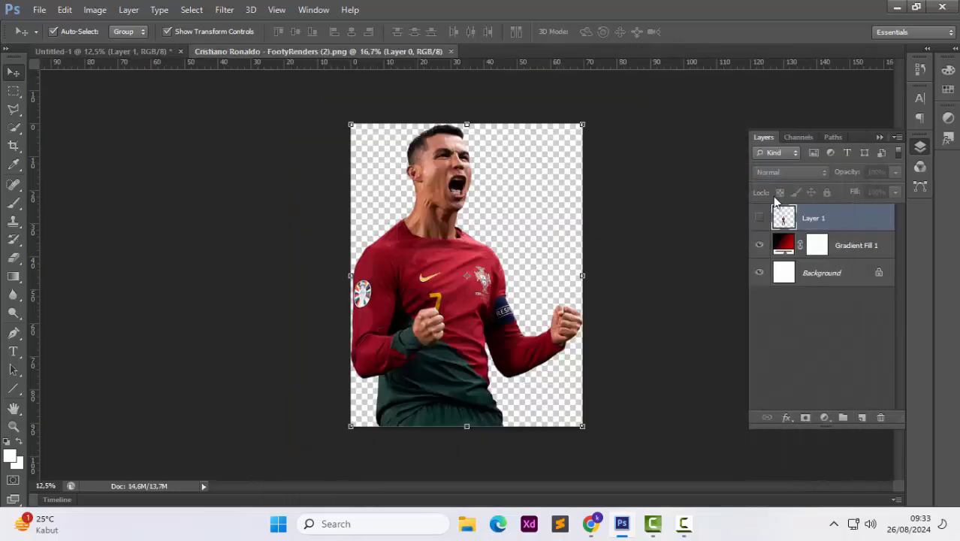
mouse_move(411, 265)
left_mouse_down()
mouse_move(105, 51)
mouse_move(398, 234)
mouse_move(406, 257)
left_mouse_up()
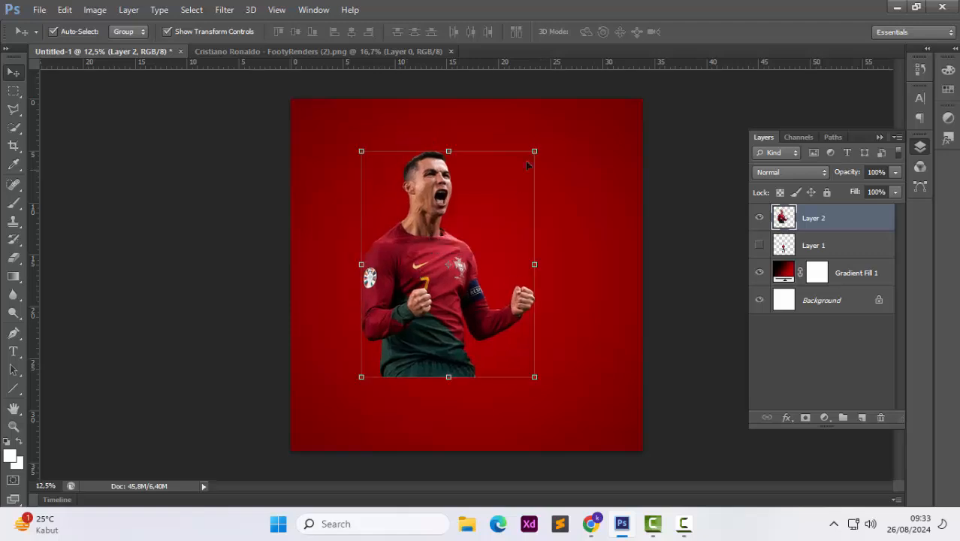
Scale the new player layer up to about 120.6% and commit the transform
key("ctrl+t")
left_click_drag(573, 114, 575, 109)
left_click_drag(553, 158, 568, 149)
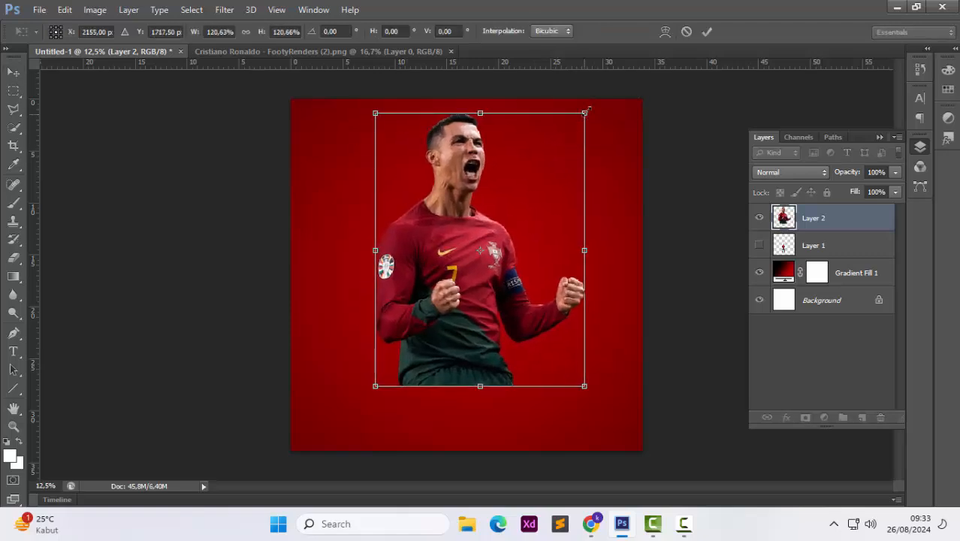
left_click_drag(586, 112, 587, 110)
left_click_drag(563, 145, 563, 150)
key("Return")
Add a Hue/Saturation adjustment layer clipped to the player layer and adjust its hue slightly
left_click(824, 417)
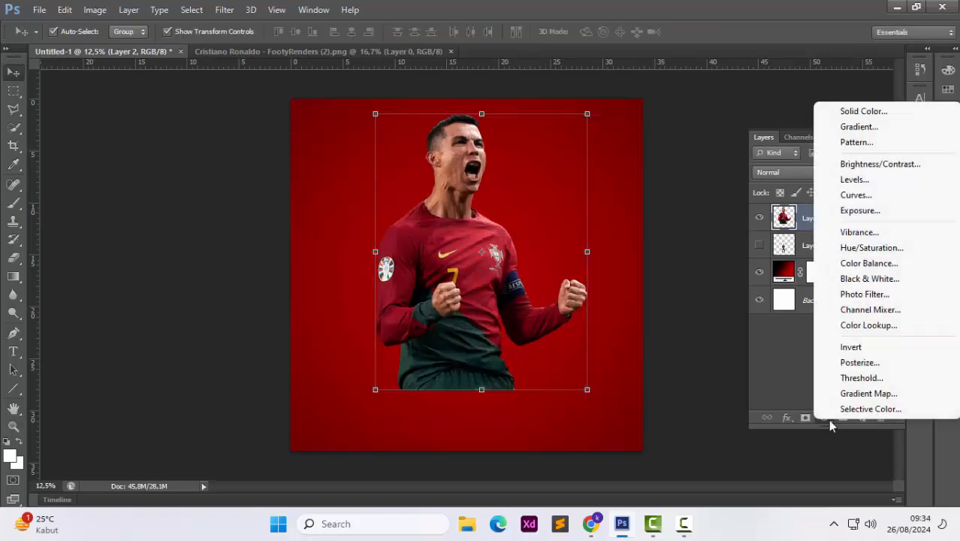
left_click(868, 248)
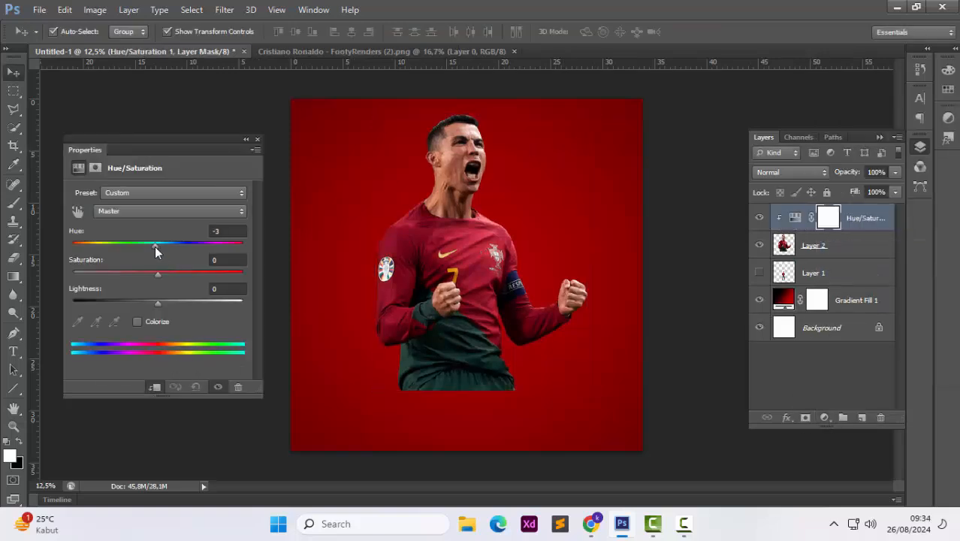
left_click_drag(154, 245, 156, 303)
left_click(257, 139)
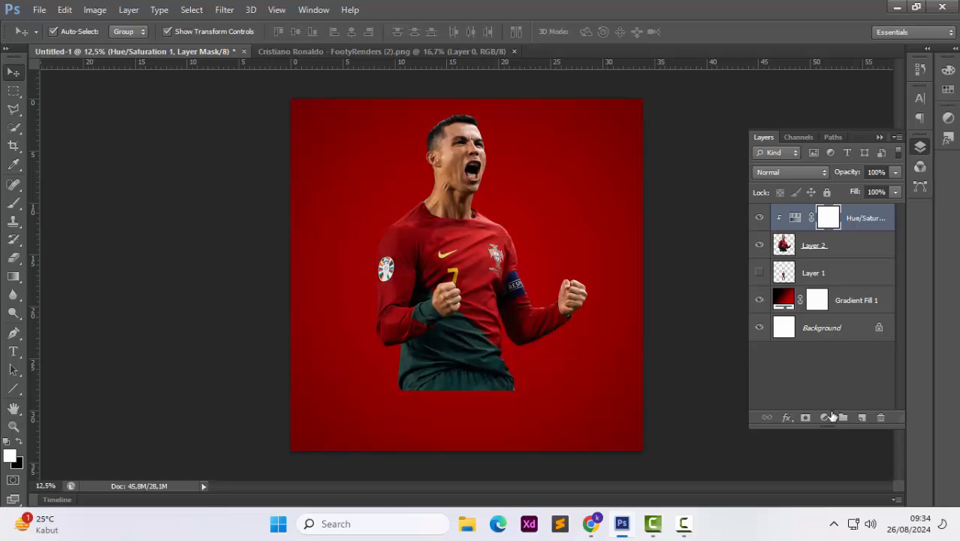
Add a Levels adjustment clipped to the player layer with the black input level at 19
left_click(824, 417)
left_click(887, 177)
left_click(150, 387)
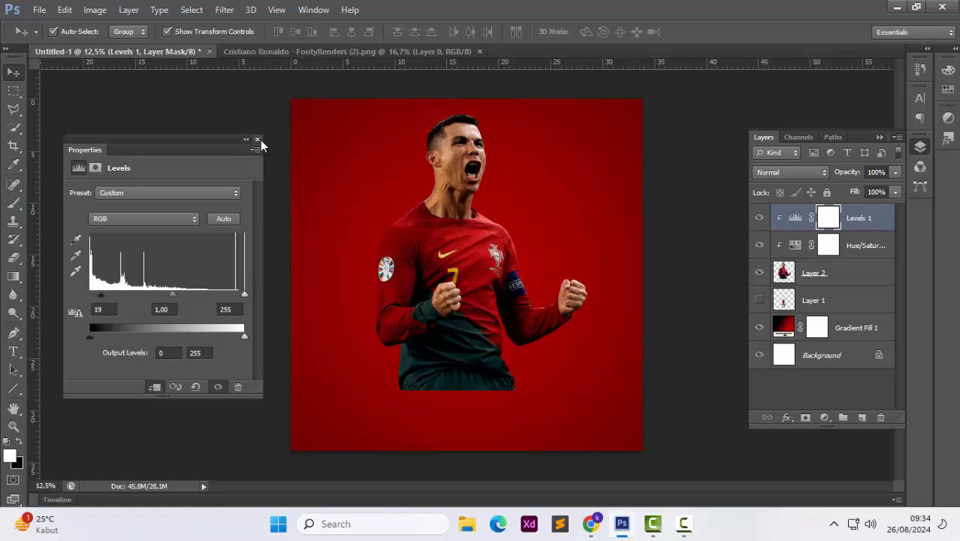
left_click(257, 139)
Add a Color Balance adjustment clipped to the player layer and shift two of its colour sliders
left_click(824, 417)
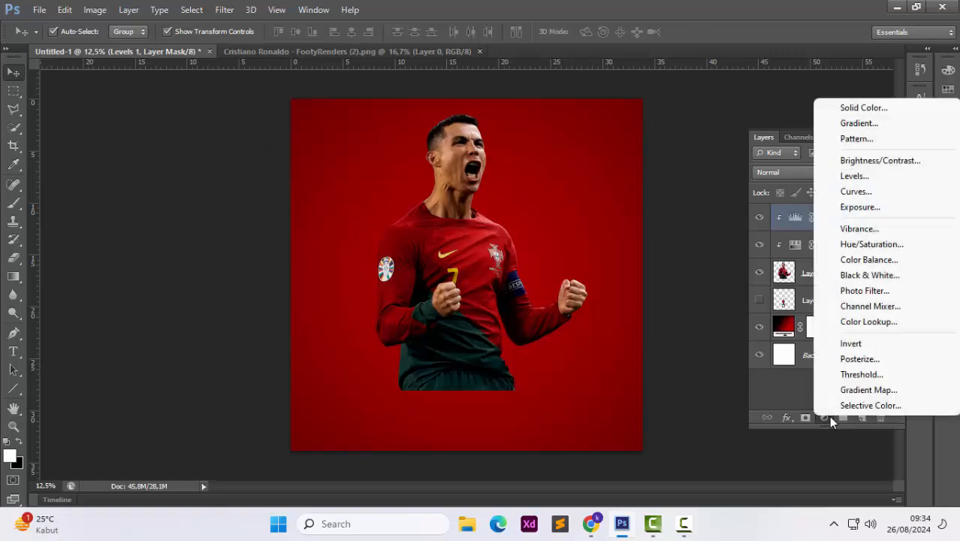
left_click(867, 259)
left_click(155, 387)
left_click_drag(132, 226, 149, 229)
mouse_move(136, 274)
left_mouse_down()
mouse_move(128, 275)
mouse_move(149, 276)
left_mouse_up()
left_click(257, 139)
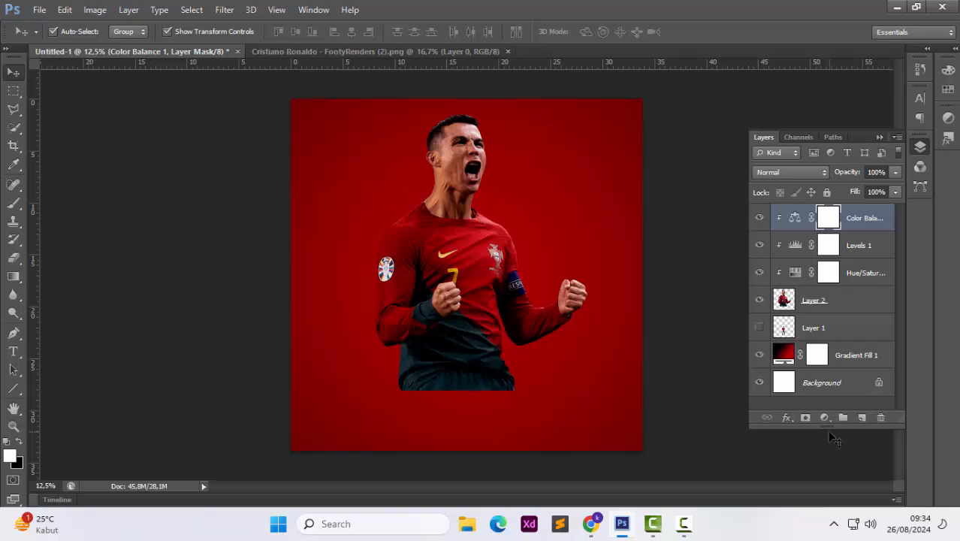
Add a clipped Vibrance adjustment with Vibrance +48 and Saturation -14
left_click(825, 418)
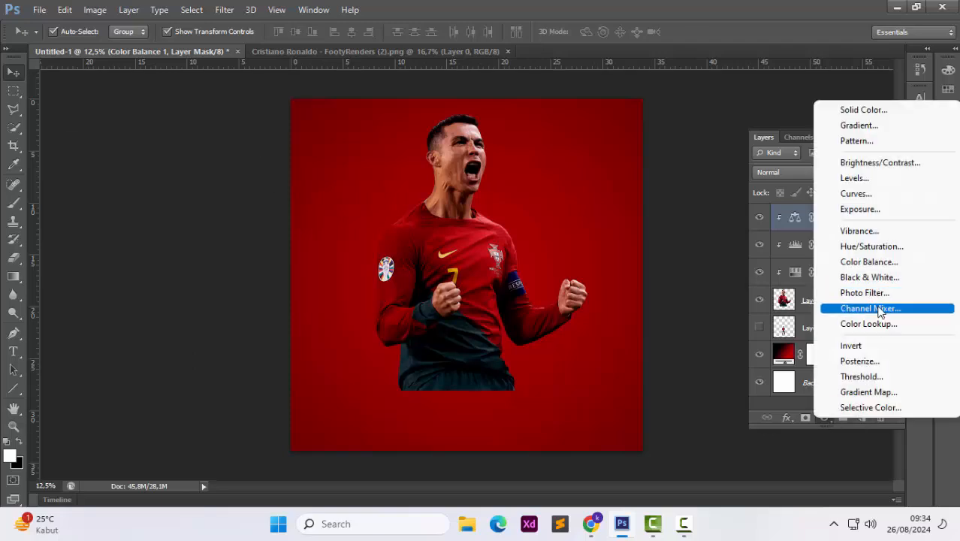
left_click(875, 236)
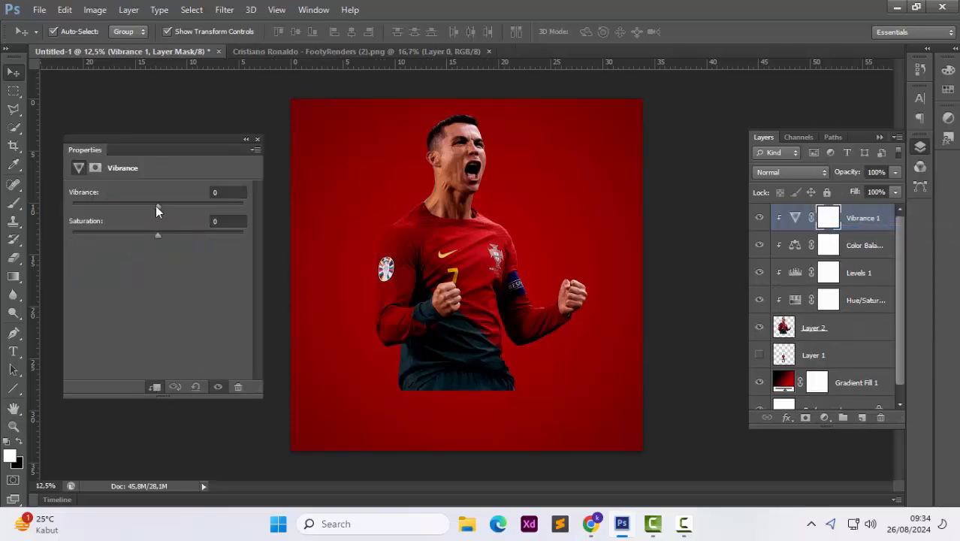
left_click_drag(158, 207, 136, 238)
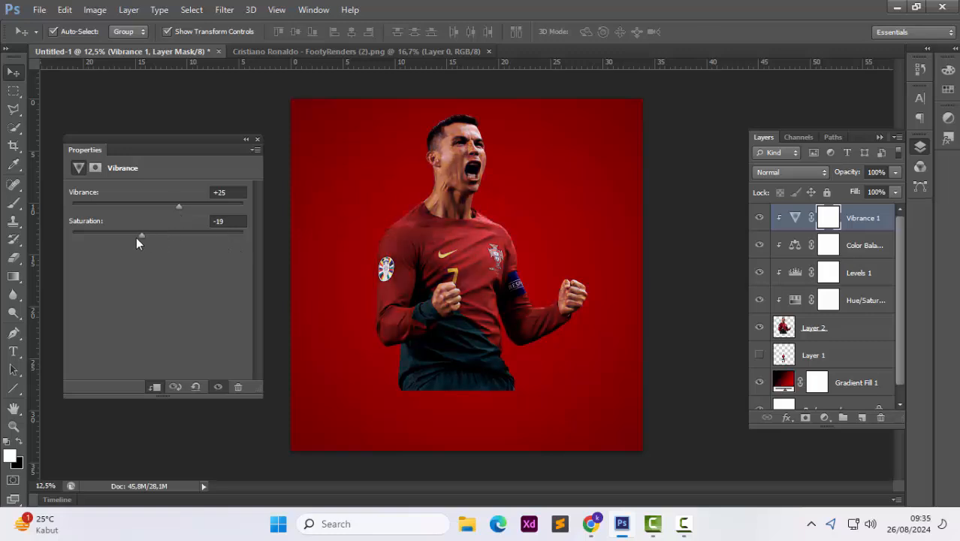
left_click(258, 141)
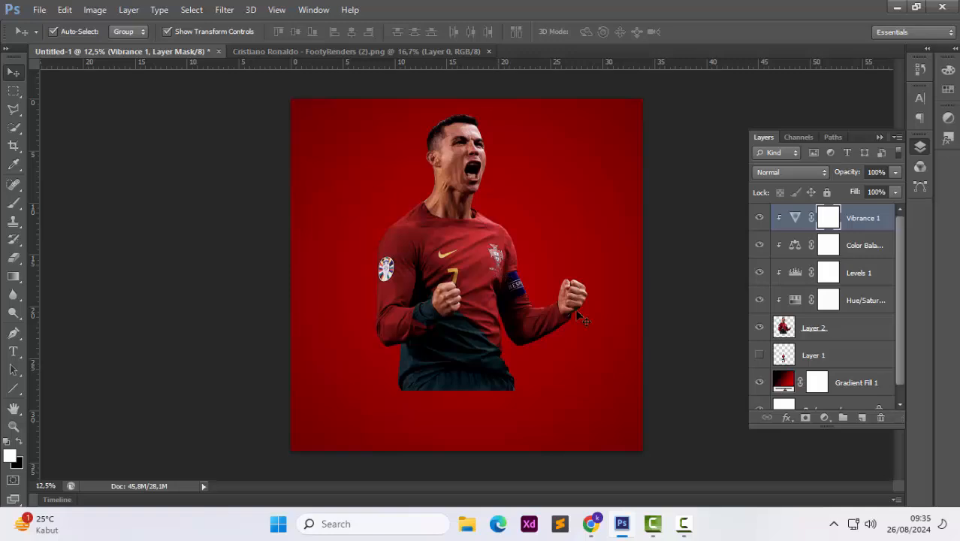
Try a clipped Black & White adjustment on the player with Reds 25 and Yellows 184, then delete it
left_click(824, 417)
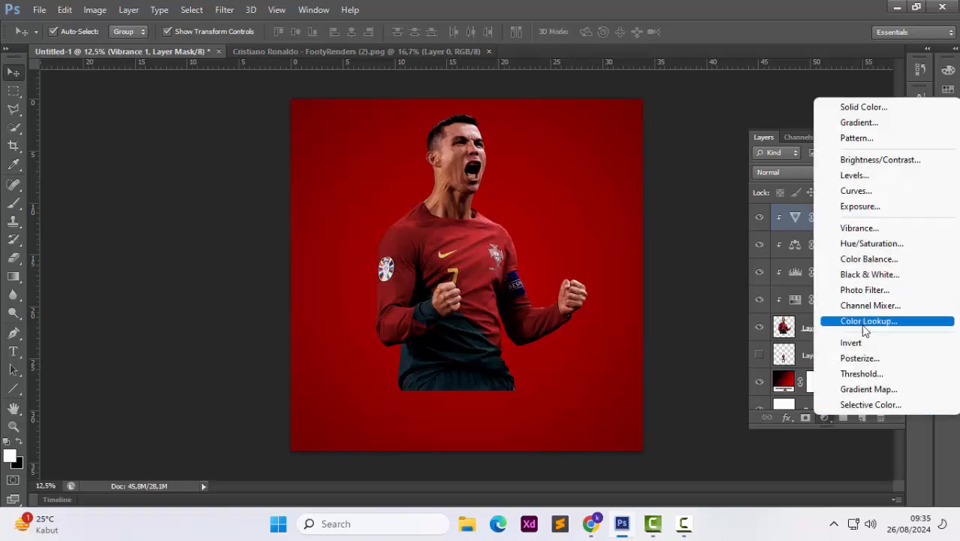
left_click(870, 276)
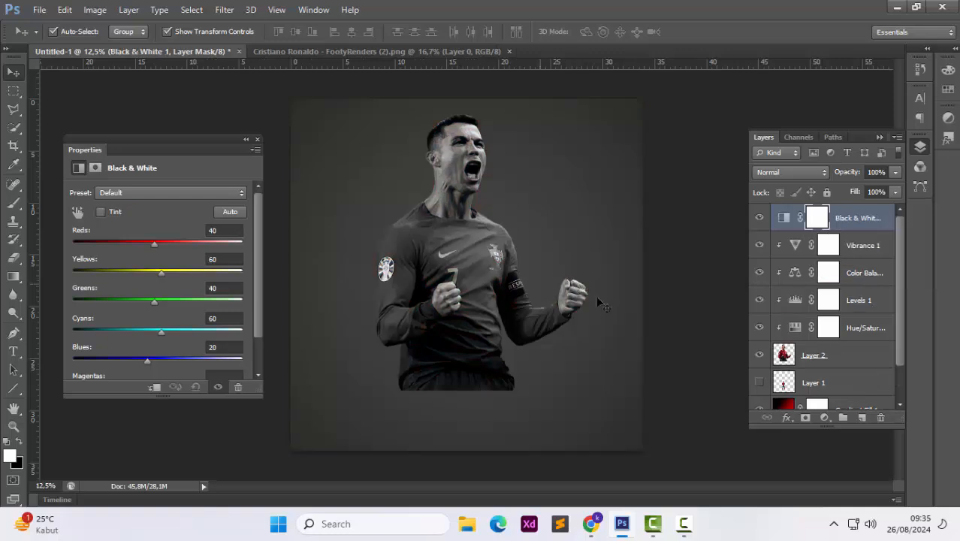
left_click(155, 387)
left_click_drag(155, 244, 209, 278)
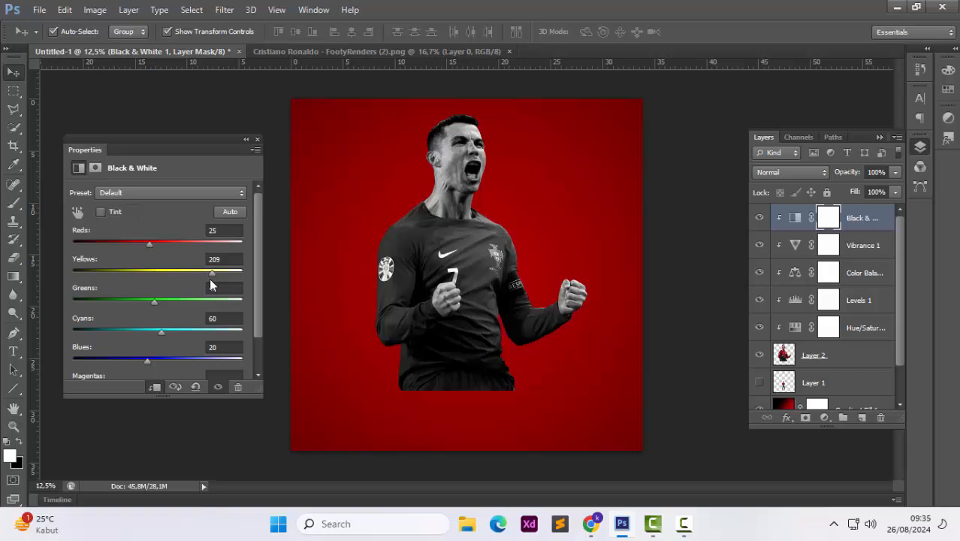
left_click(257, 140)
key("Delete")
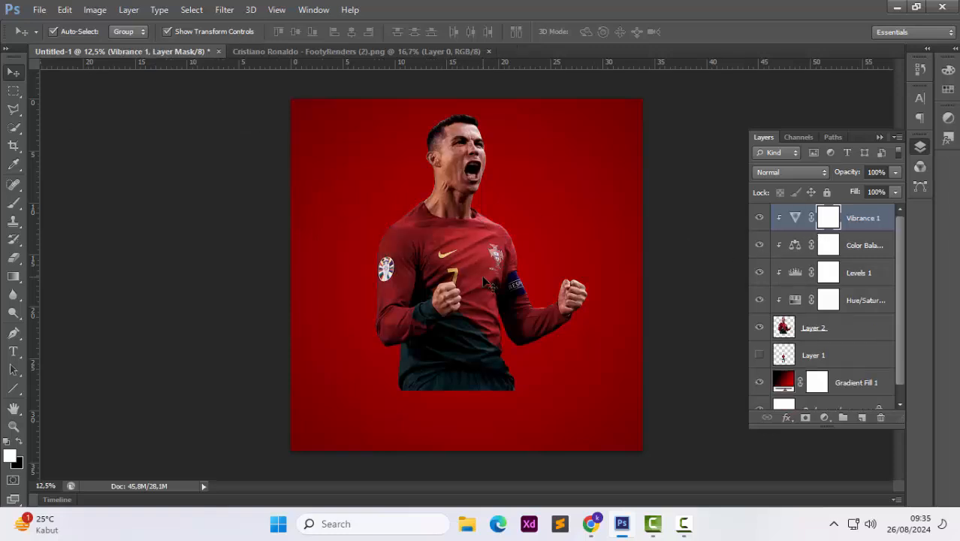
Nudge the large player layer slightly into place and add a hide-all layer mask to it
left_click(483, 278)
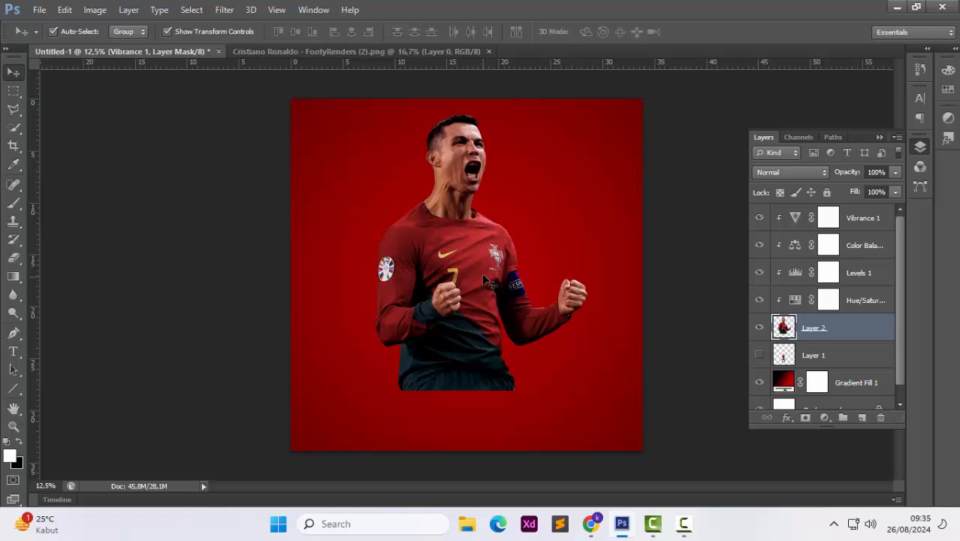
left_click_drag(482, 272, 481, 267)
left_click_drag(528, 330, 514, 306)
left_click(695, 233)
left_click(819, 331)
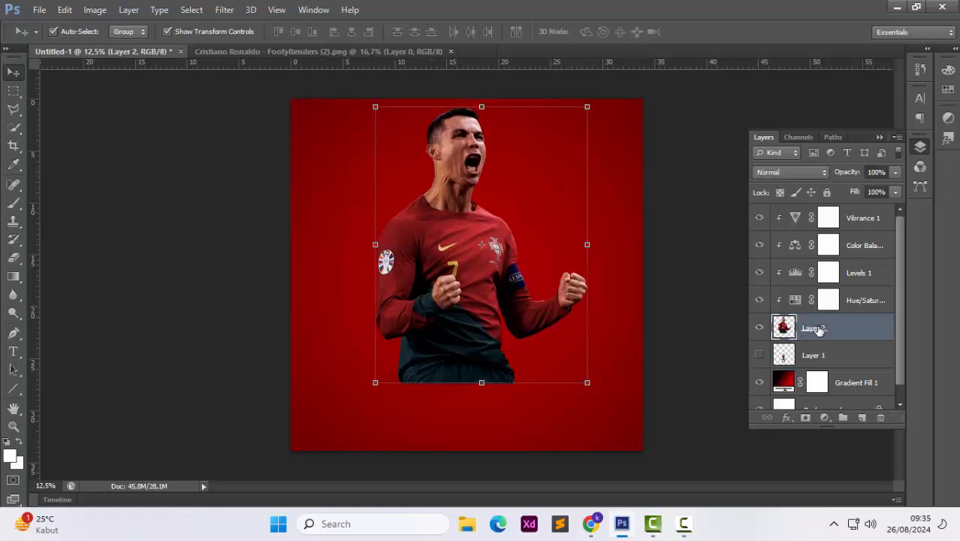
left_click(805, 418, "alt")
Paint on the mask with a large soft white brush to reveal the player's upper body
key("b")
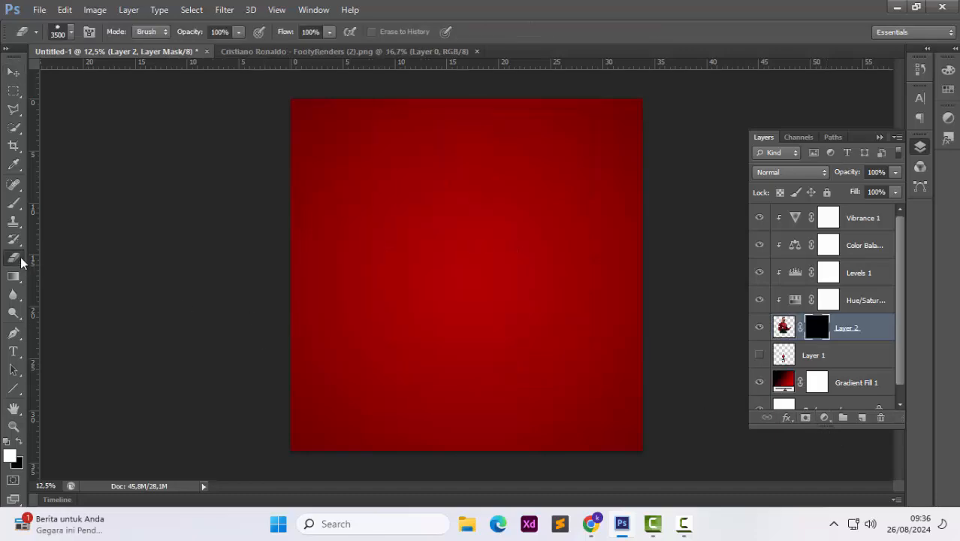
key("bracketleft")
key("bracketleft")
key("bracketleft")
key("bracketleft")
key("bracketleft")
key("bracketleft")
key("bracketleft")
key("bracketleft")
key("bracketleft")
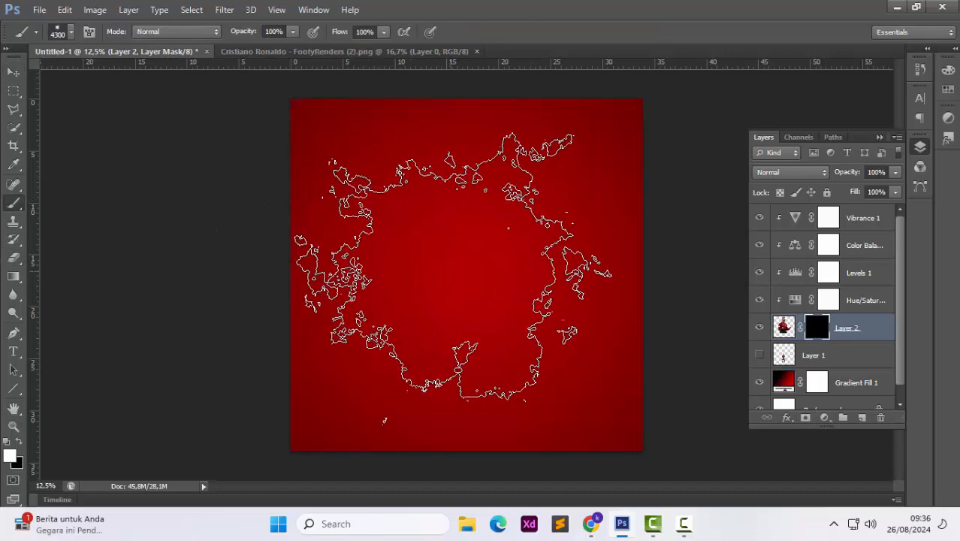
mouse_move(453, 266)
left_mouse_down()
mouse_move(466, 212)
mouse_move(475, 290)
mouse_move(483, 225)
mouse_move(464, 277)
mouse_move(461, 191)
mouse_move(465, 226)
mouse_move(455, 225)
mouse_move(452, 180)
left_mouse_up()
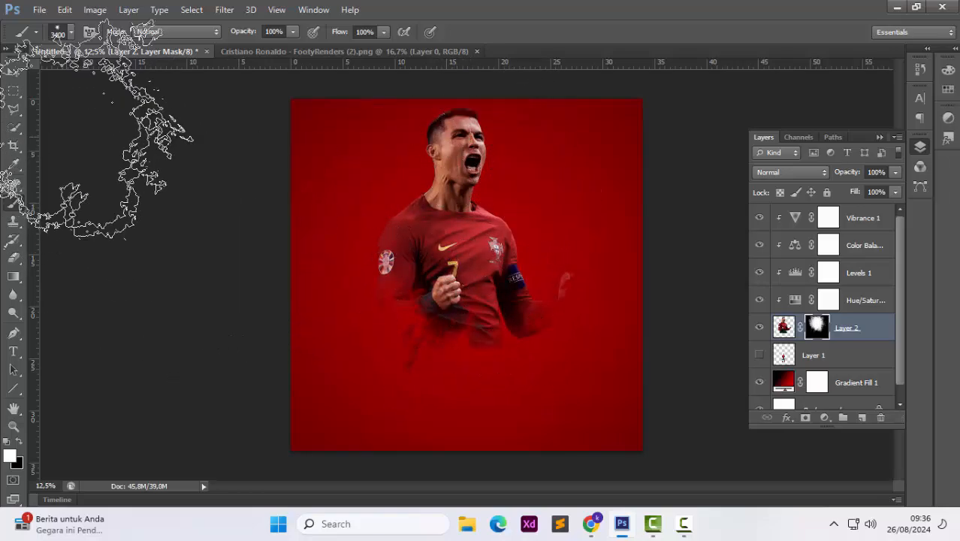
left_click(14, 72)
left_click(112, 192)
left_click(424, 242)
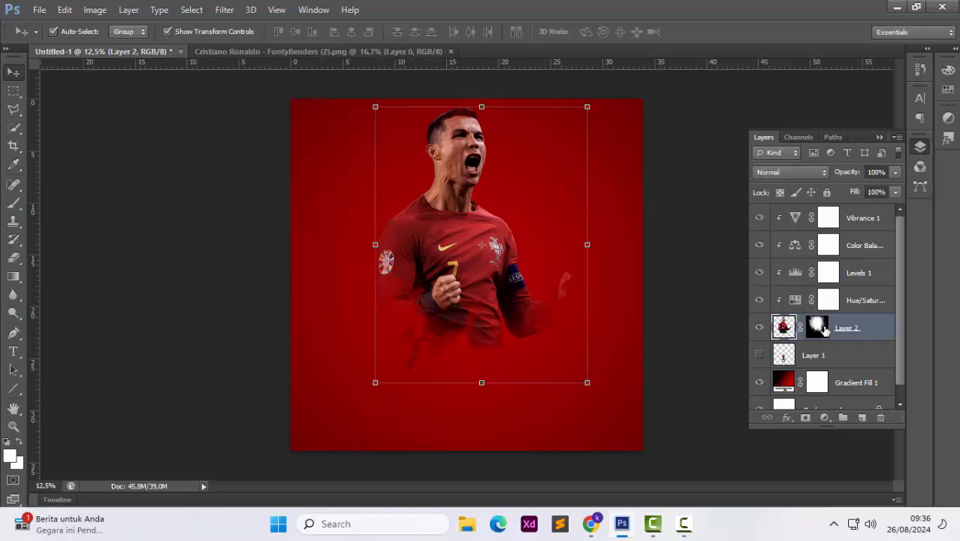
left_click(690, 348)
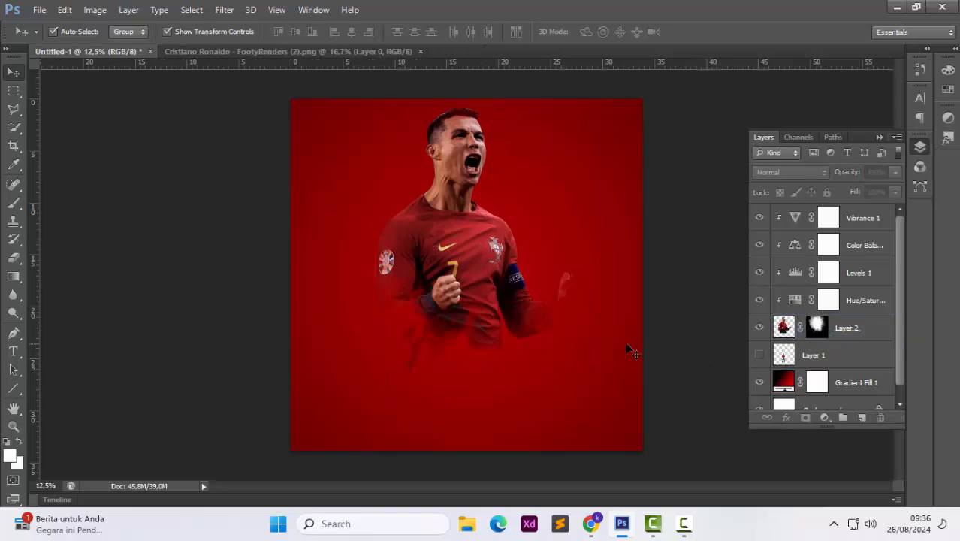
Paint the mask again with a smaller soft brush to reveal the player's raised right fist
left_click(15, 204)
left_click(812, 329)
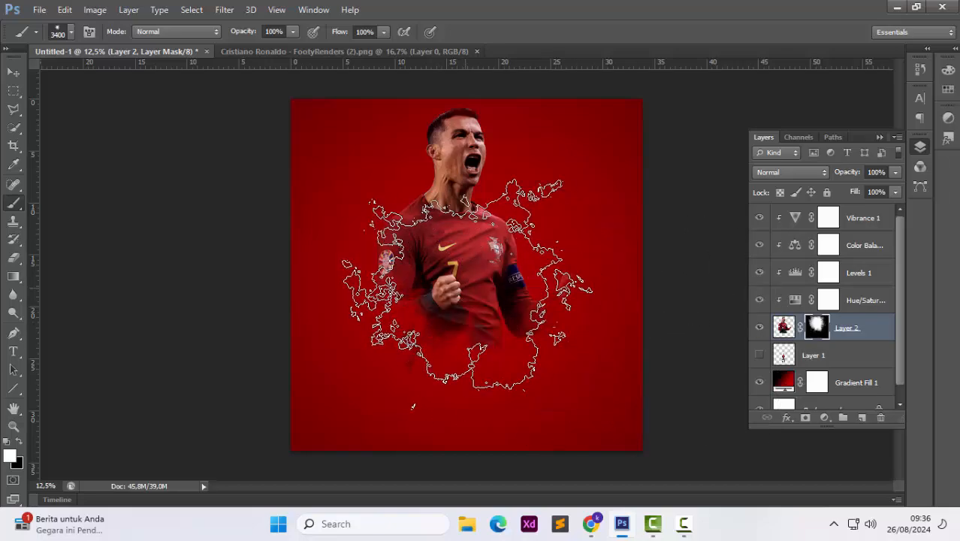
left_click(466, 293)
key("ctrl+z")
key("bracketleft")
key("bracketleft")
key("bracketleft")
key("bracketleft")
key("bracketleft")
key("bracketleft")
key("bracketleft")
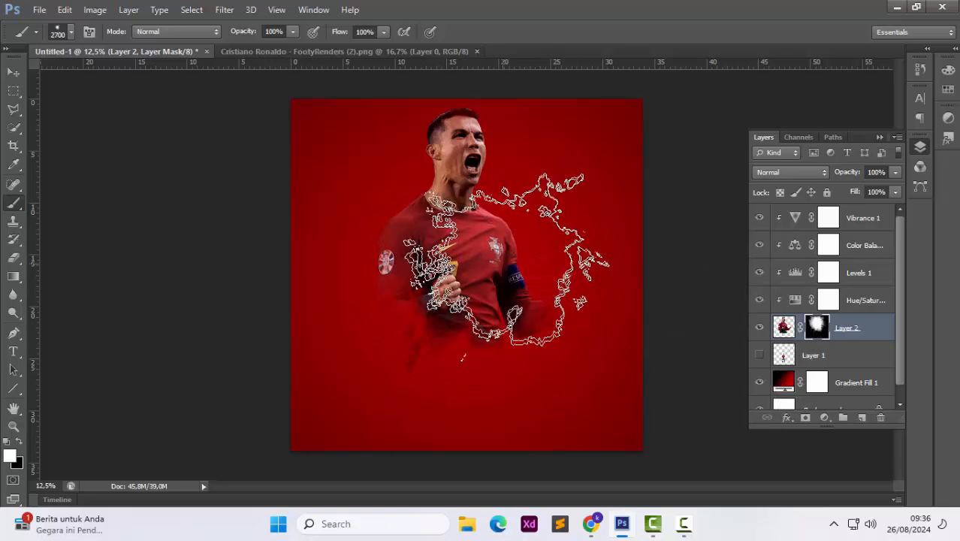
left_click(14, 72)
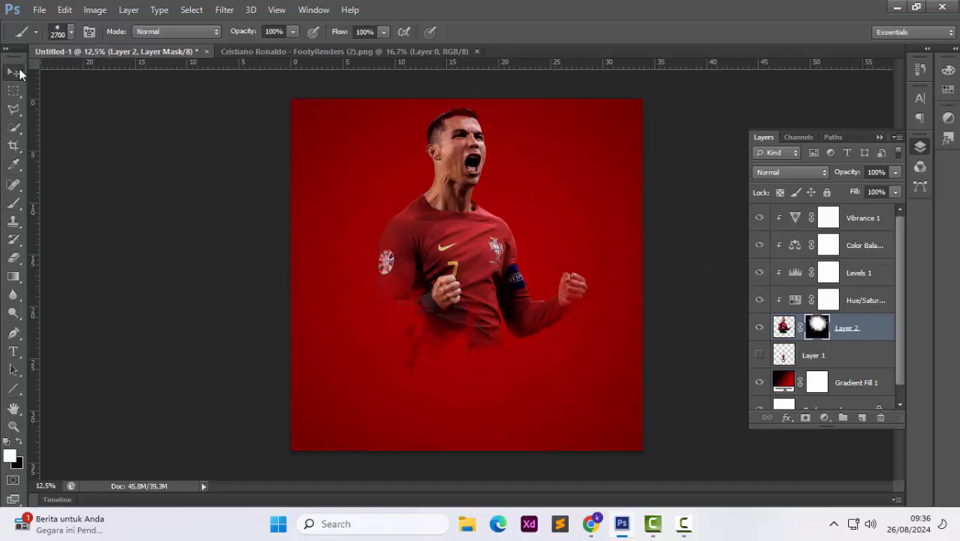
left_click(319, 218)
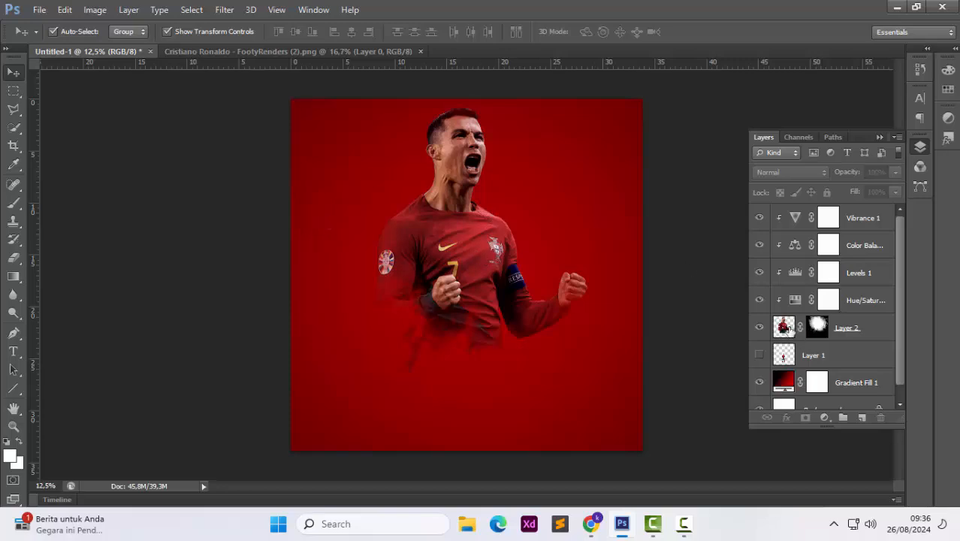
Add a Normal-mode drop shadow in red ff0000 to the player layer to create a red glow
right_click(787, 329)
left_click(750, 171)
left_click_drag(552, 121, 750, 78)
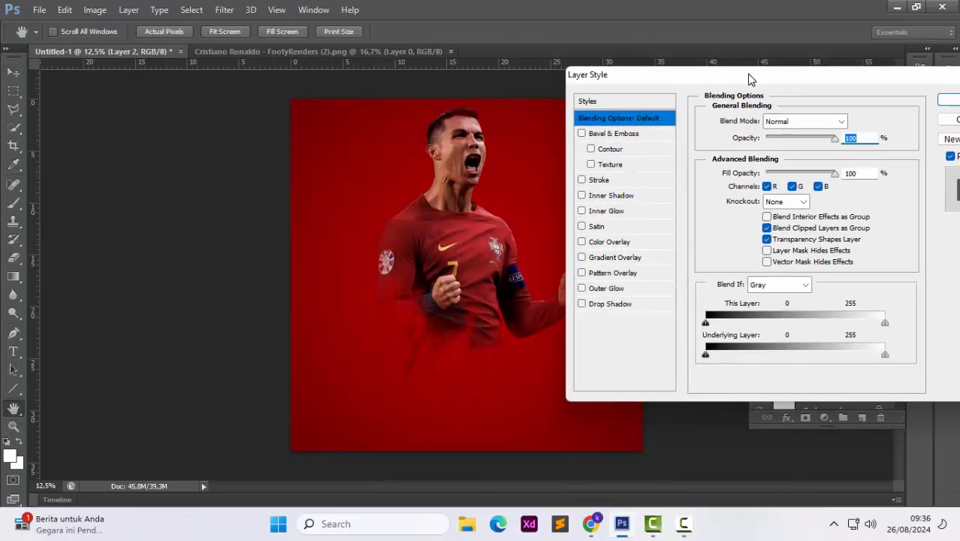
left_click(610, 304)
left_click(850, 126)
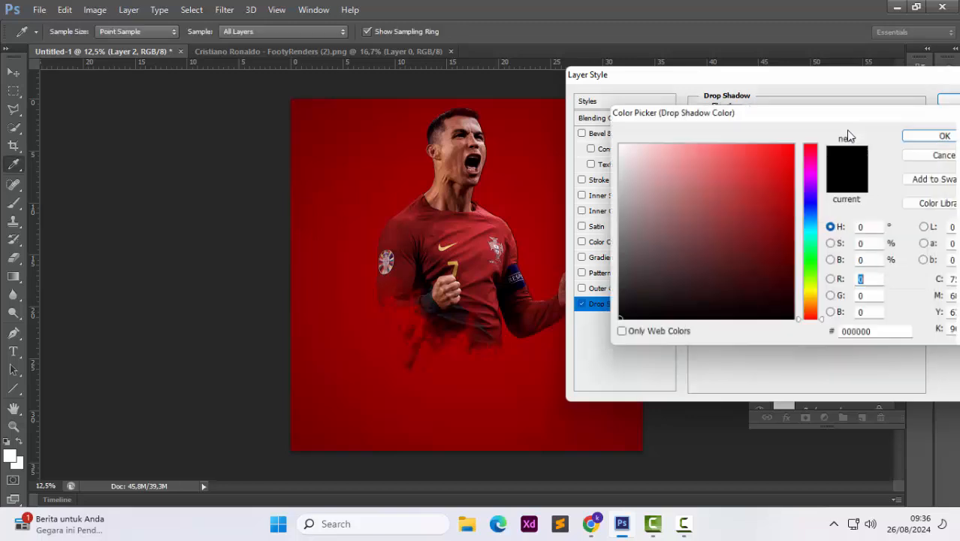
left_click(769, 163)
left_click(800, 142)
left_click(948, 134)
left_click(793, 120)
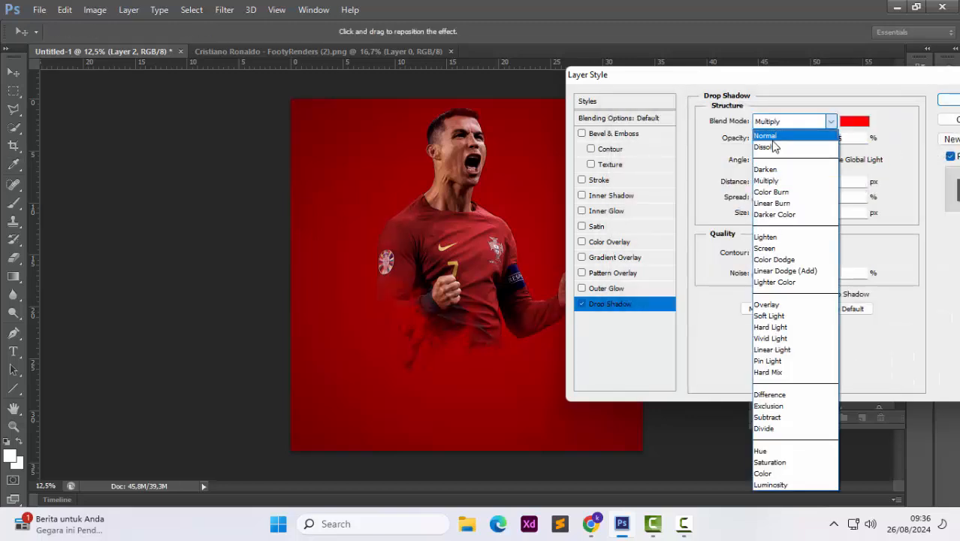
left_click(773, 133)
left_click_drag(761, 214, 798, 141)
left_click(854, 121)
left_click(790, 202)
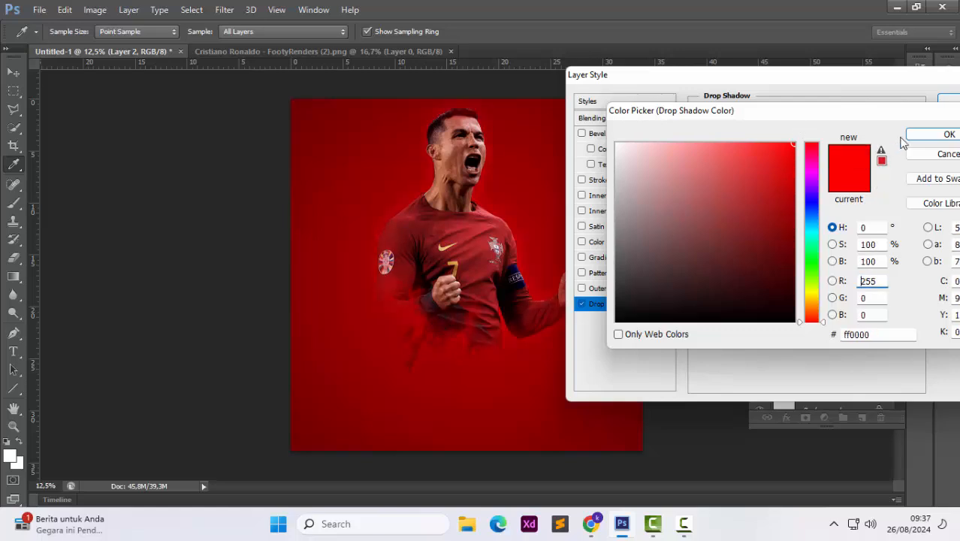
left_click(924, 138)
left_click(948, 101)
key("v")
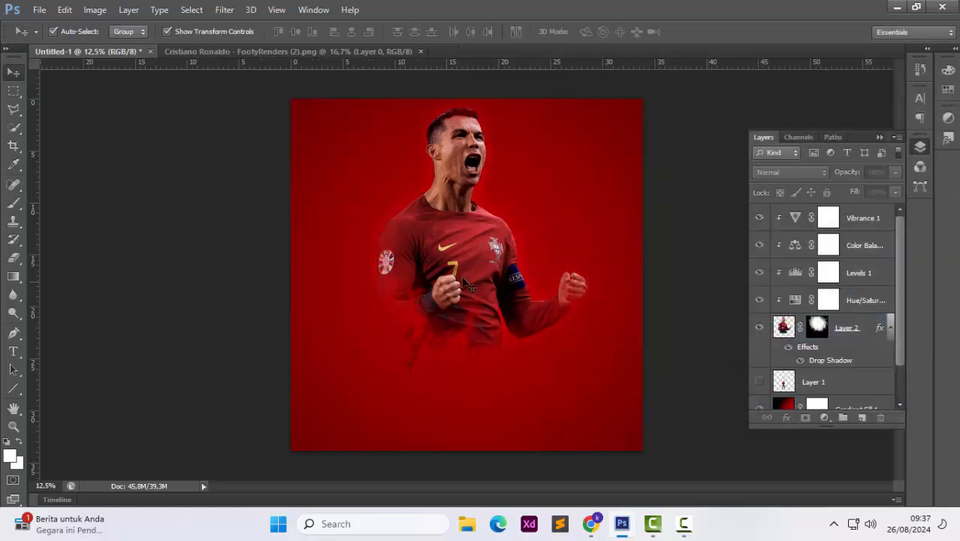
Group the player layer with its adjustment layers and name the group MODEL 1
left_click_drag(465, 269, 463, 269)
left_click_drag(863, 219, 851, 331)
key("ctrl+g")
double_click(818, 213)
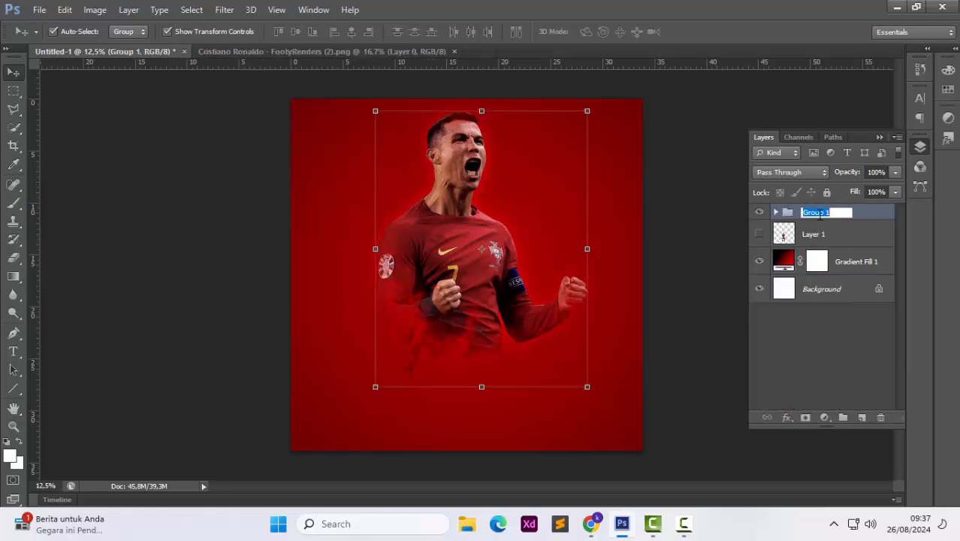
type("MODEL")
key("Return")
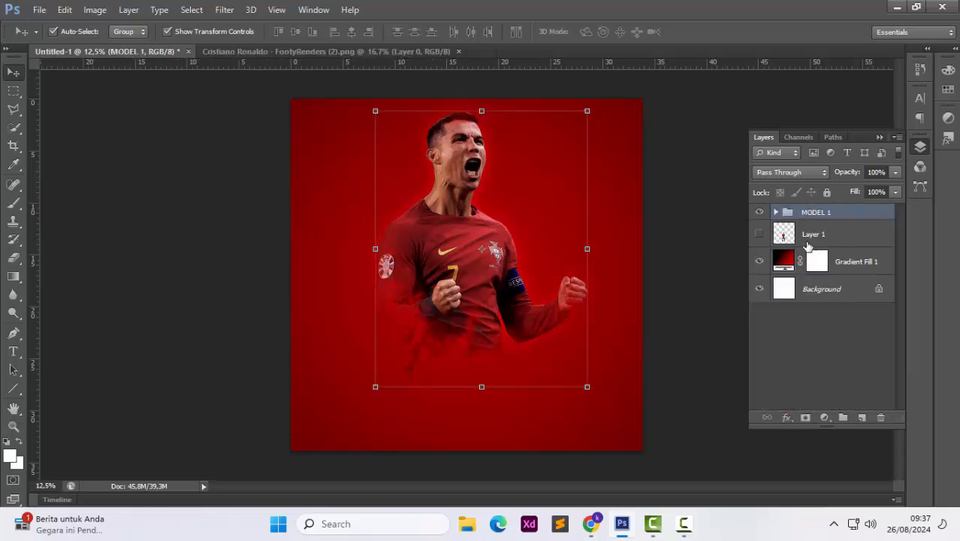
Show the full-body player layer above the group and scale it down in front of the large player's torso
left_click(760, 237)
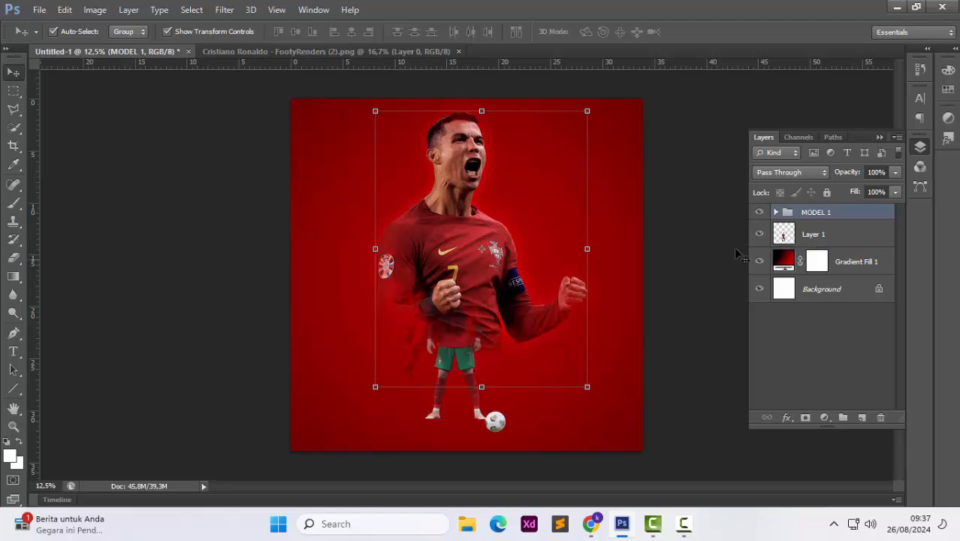
left_click_drag(811, 234, 826, 214)
left_click_drag(460, 309, 489, 300)
left_click_drag(534, 257, 553, 244)
left_click_drag(503, 281, 499, 288)
left_click_drag(538, 251, 542, 248)
key("Return")
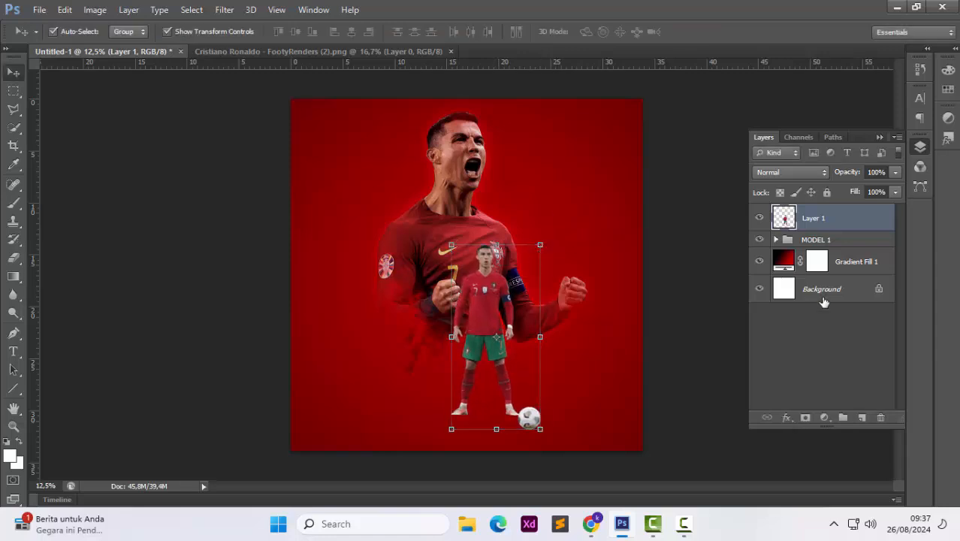
Add a clipped Hue/Saturation adjustment to the full-body player with Hue +3, Saturation +13, Lightness +7
left_click(825, 417)
left_click(692, 326)
scroll(692, 326, "up", 1)
scroll(693, 326, "up", 2)
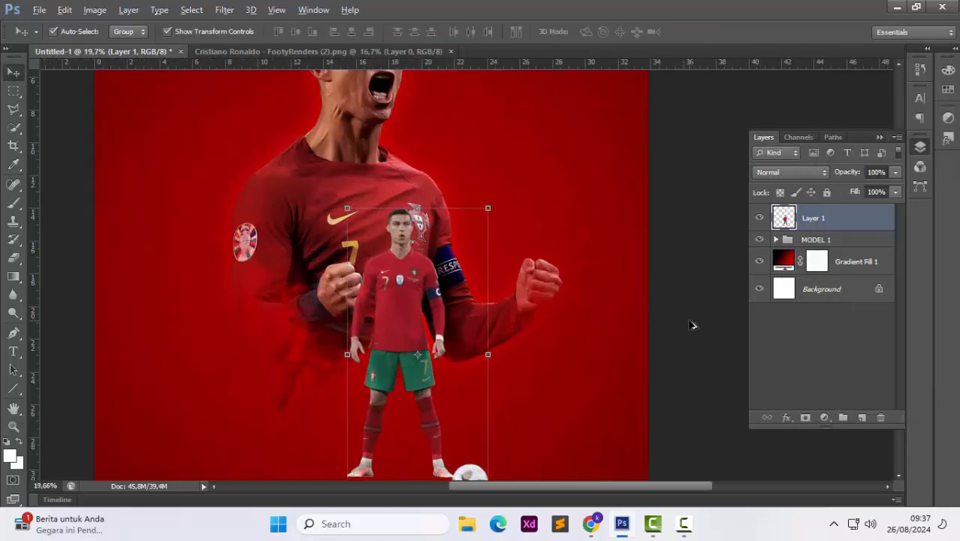
left_click(824, 417)
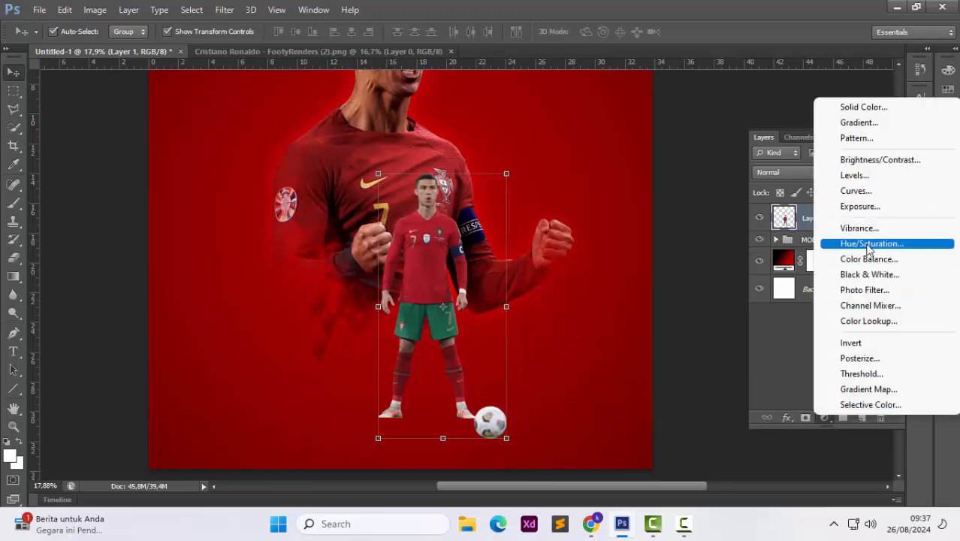
left_click(861, 243)
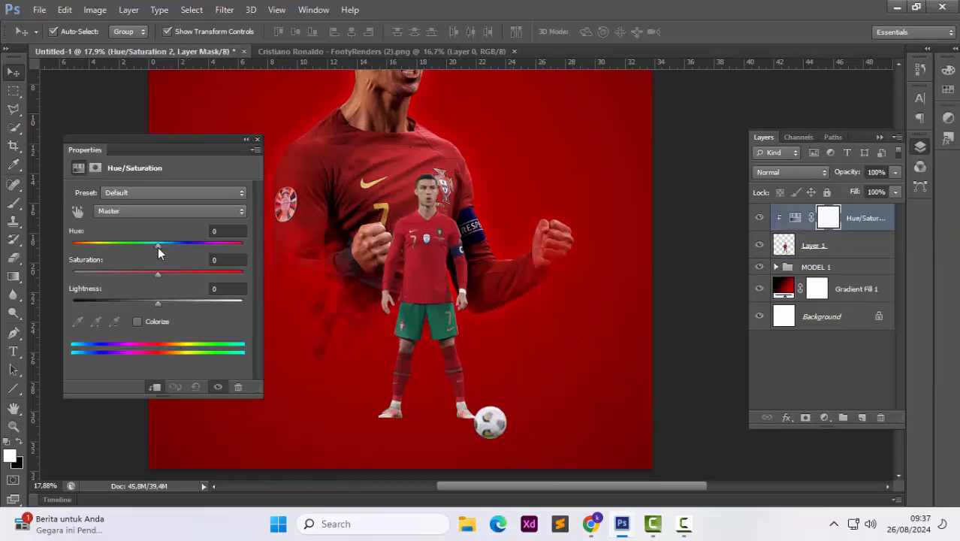
left_click_drag(158, 248, 162, 302)
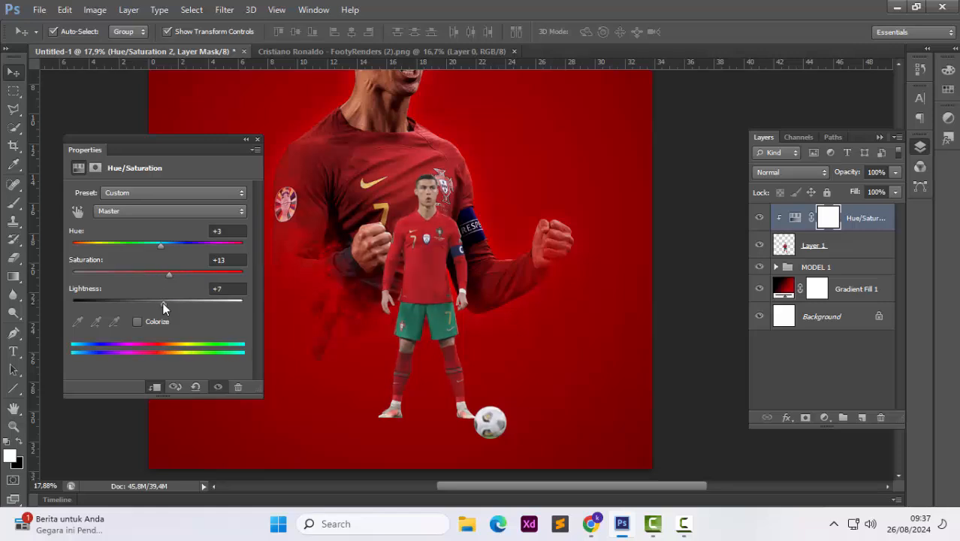
Add a clipped Levels adjustment to the full-body player with the black input level at 24
left_click(824, 417)
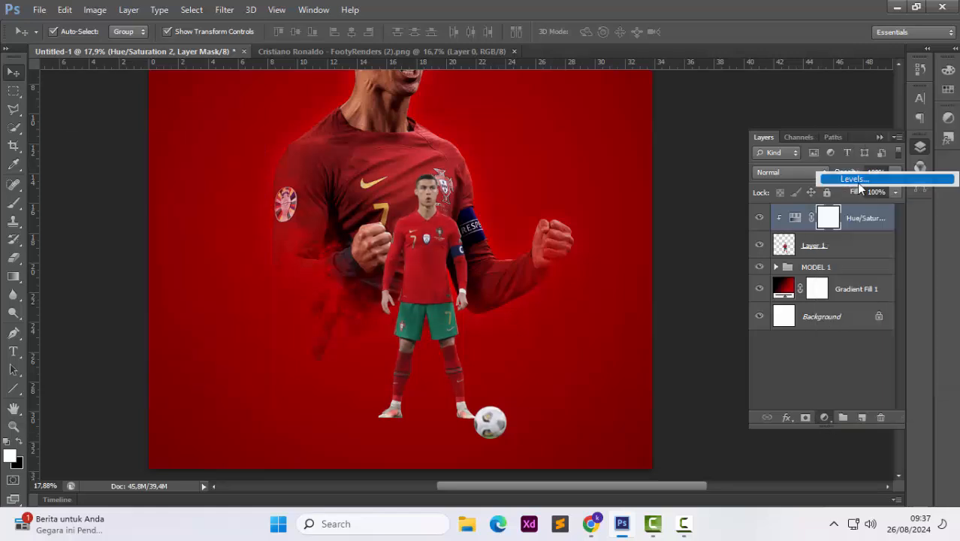
left_click(859, 181)
left_click_drag(92, 299, 105, 300)
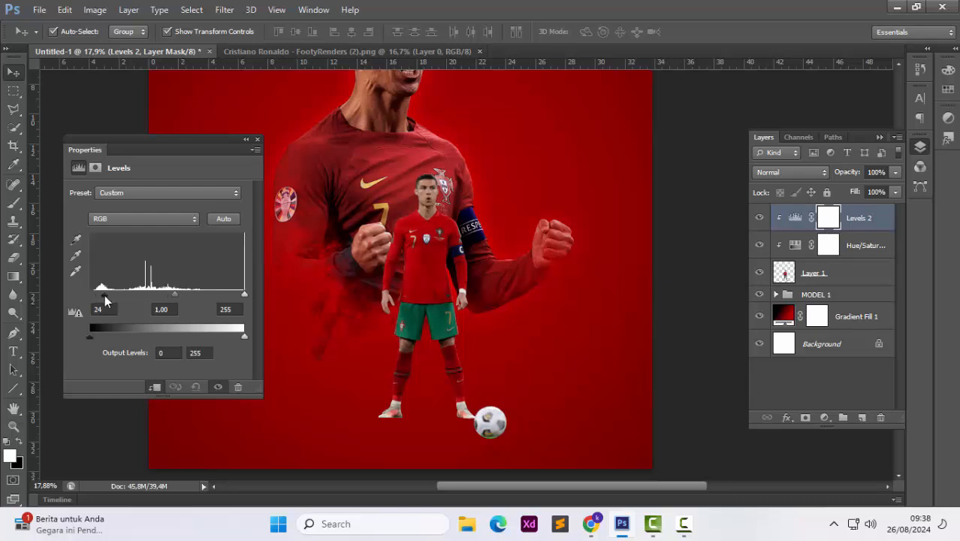
left_click(256, 139)
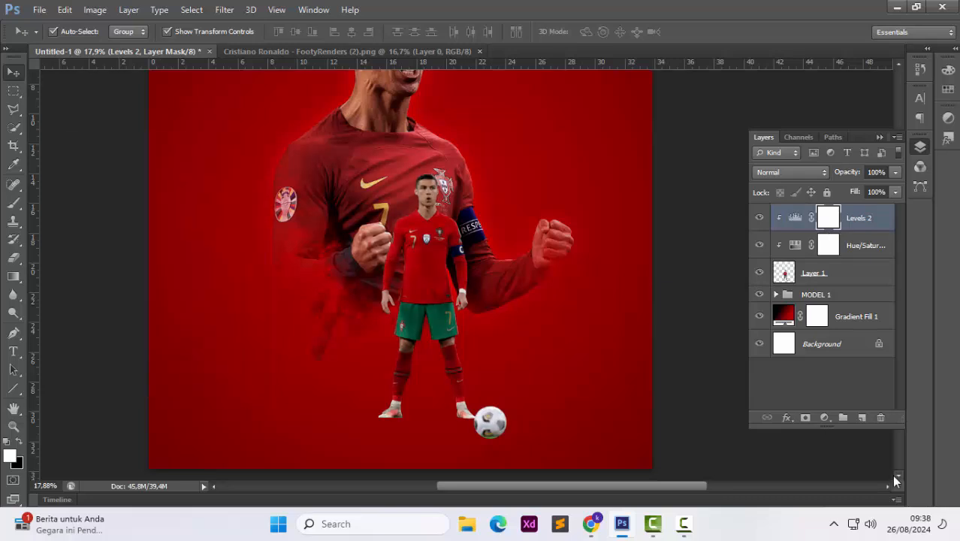
Add a clipped Color Balance adjustment with Cyan-Red at +30 and the Yellow-Blue slider shifted toward yellow
left_click(824, 417)
left_click(868, 264)
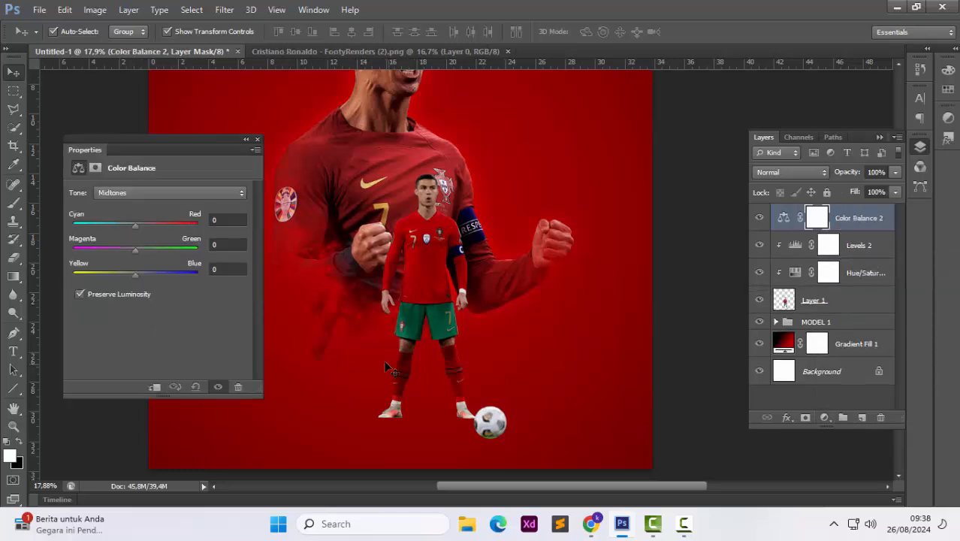
left_click(153, 388)
left_click_drag(139, 228, 152, 234)
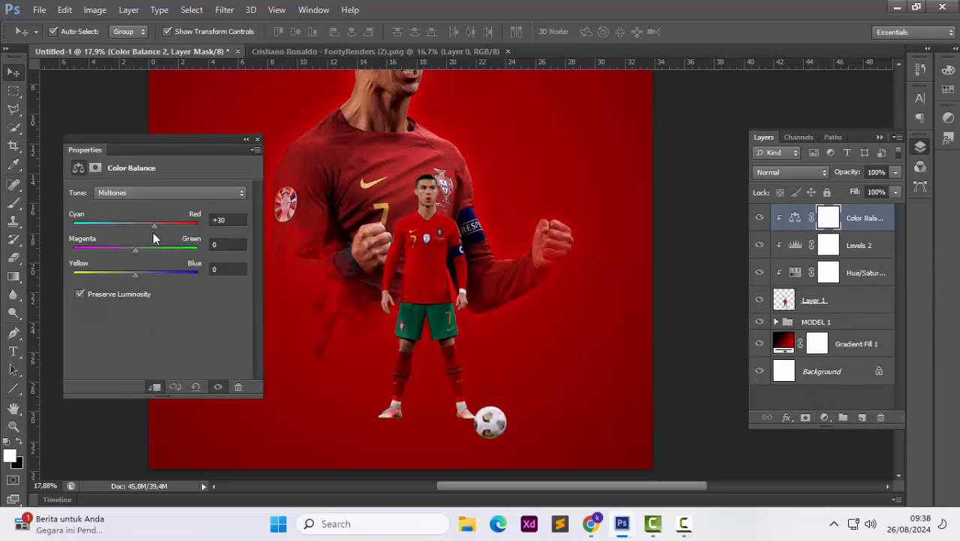
left_click_drag(158, 274, 123, 277)
left_click(256, 141)
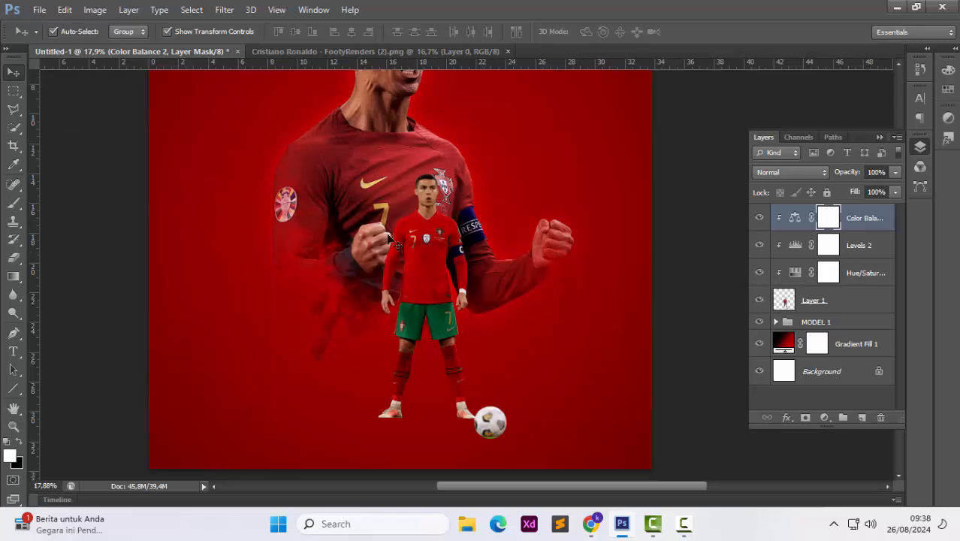
Draw a flat black ellipse about 929 × 24 px under the full-body player's feet and move it below the player layer
left_click(824, 417)
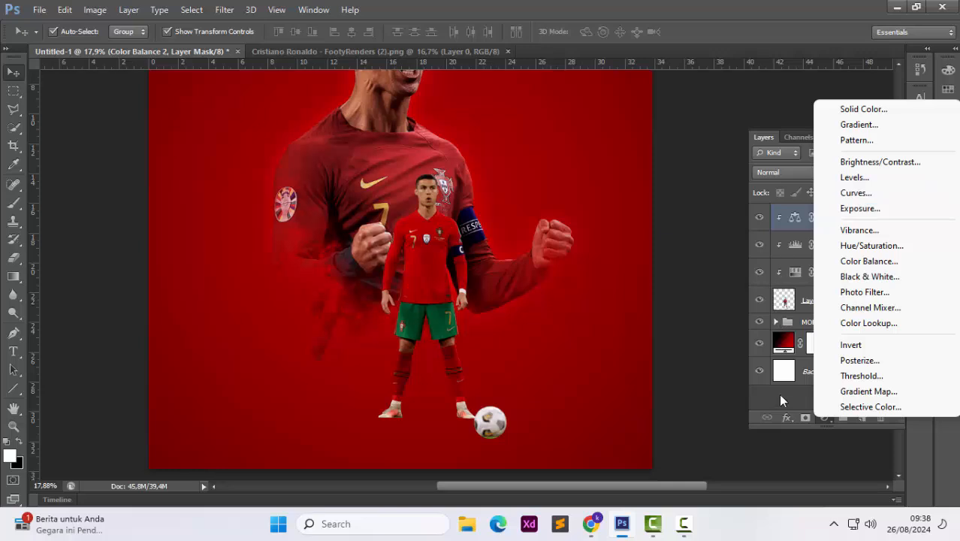
left_click(778, 397)
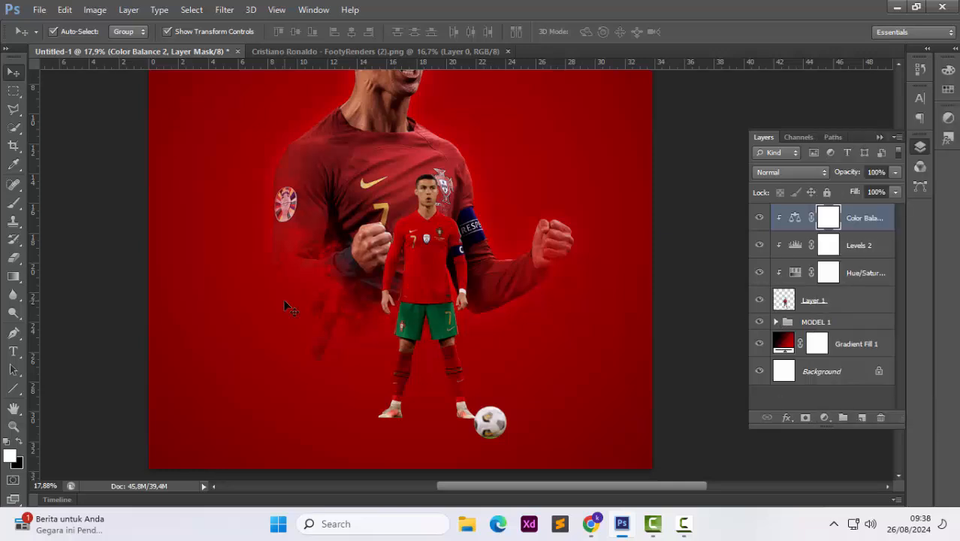
left_click(13, 387)
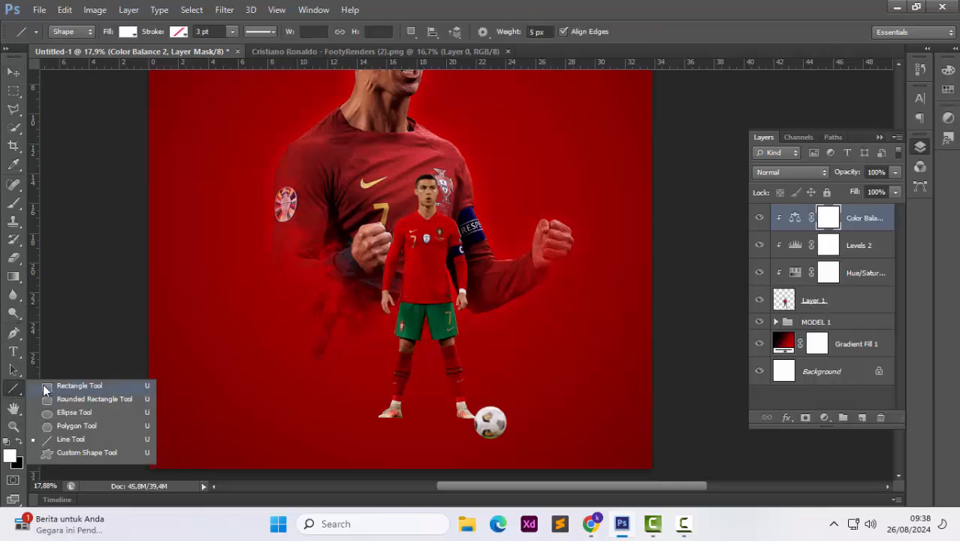
left_click(51, 412)
left_click(124, 34)
left_click(190, 112)
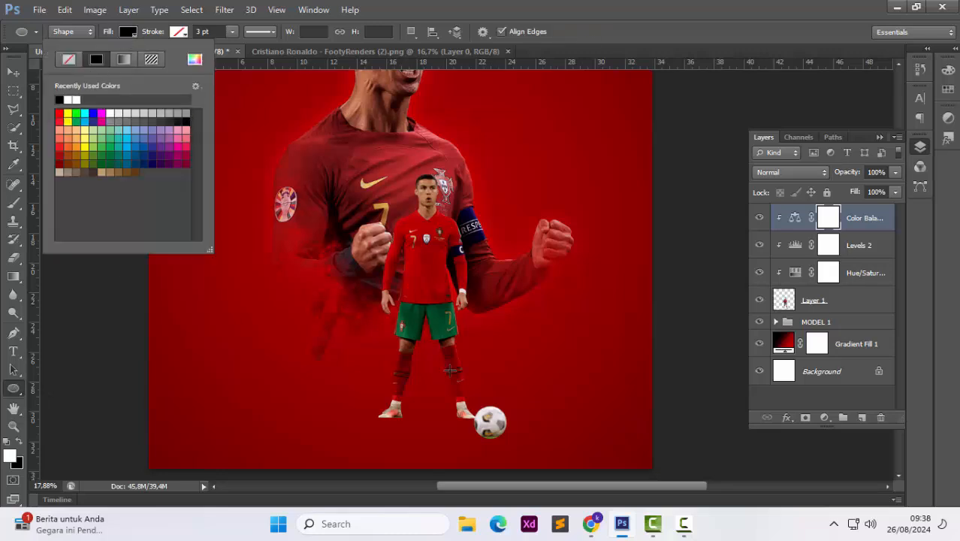
scroll(410, 415, "up", 1)
left_click(381, 418)
left_click_drag(361, 418, 492, 417)
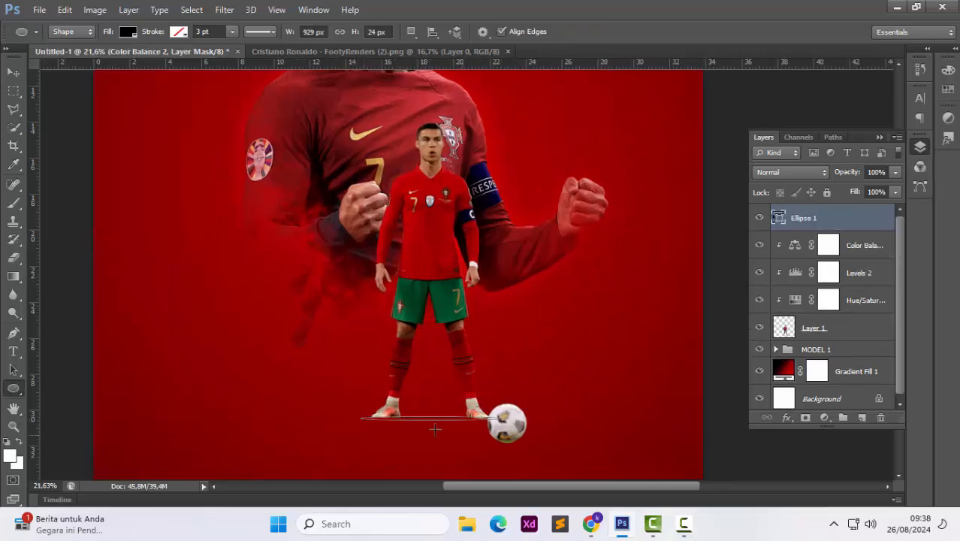
left_click_drag(834, 229, 834, 338)
key("v")
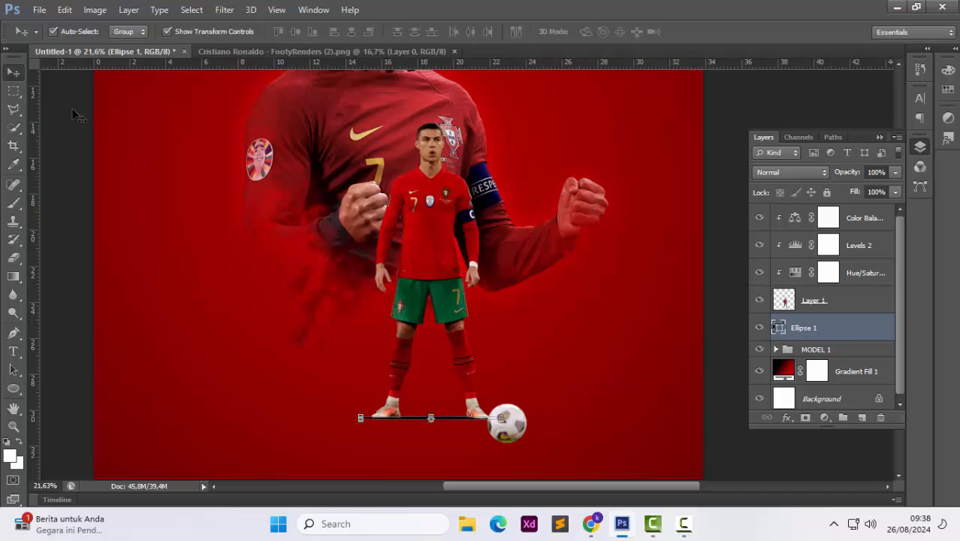
Shift the shadow ellipse slightly and soften it with a Gaussian Blur
left_click_drag(460, 424, 465, 425)
left_click(224, 9)
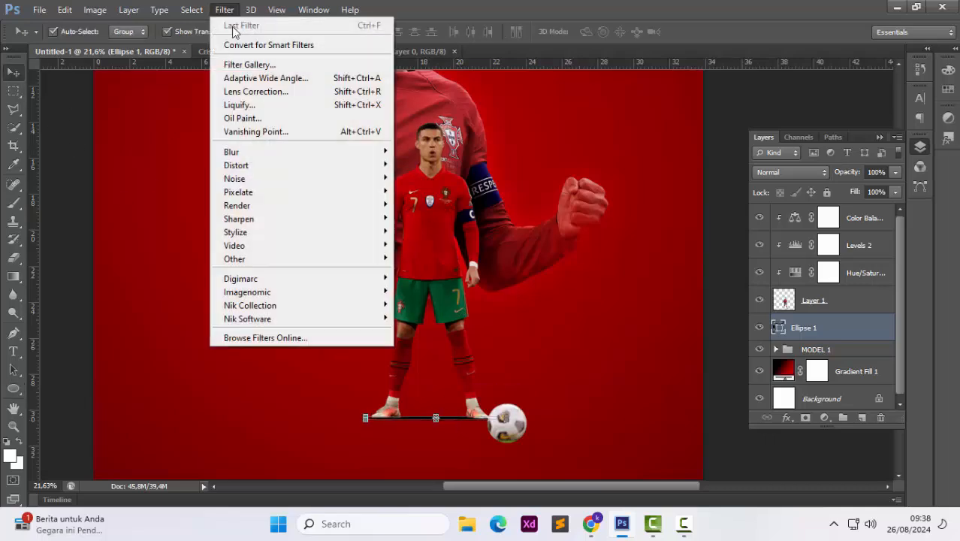
mouse_move(315, 149)
left_click(439, 249)
left_click(453, 206)
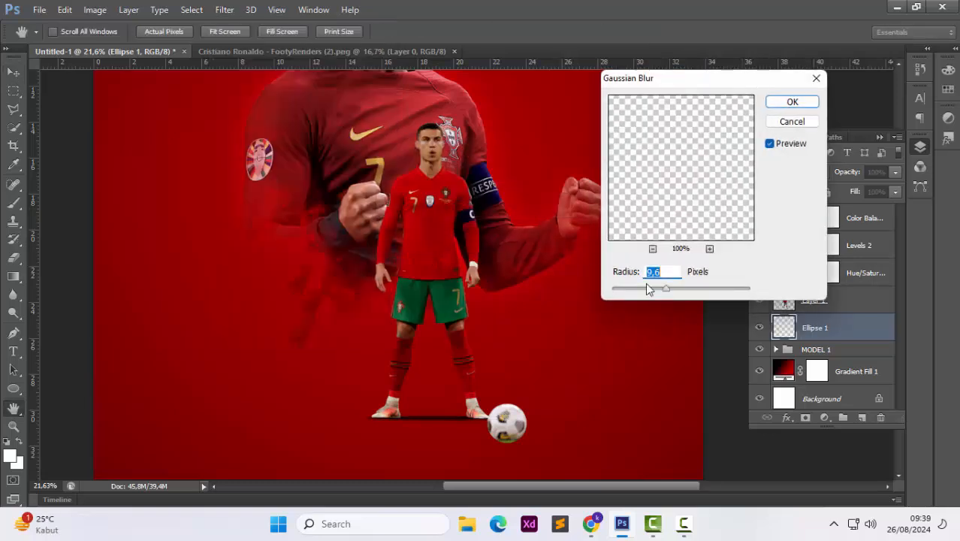
left_click_drag(666, 289, 670, 291)
left_click(793, 101)
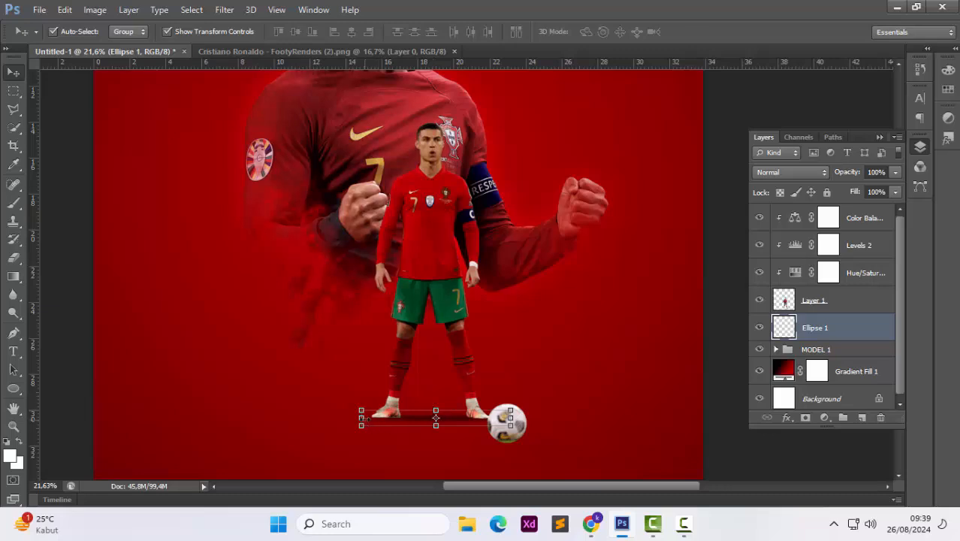
Duplicate the blurred shadow and place a smaller copy beneath the football
left_click_drag(363, 418, 342, 418)
left_click_drag(451, 418, 517, 444)
key("Return")
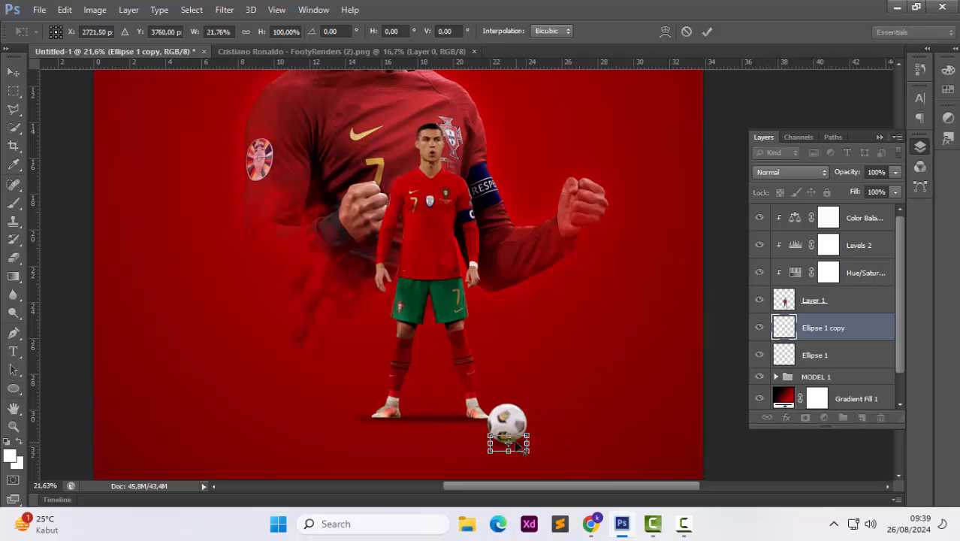
key("Return")
left_click(579, 444)
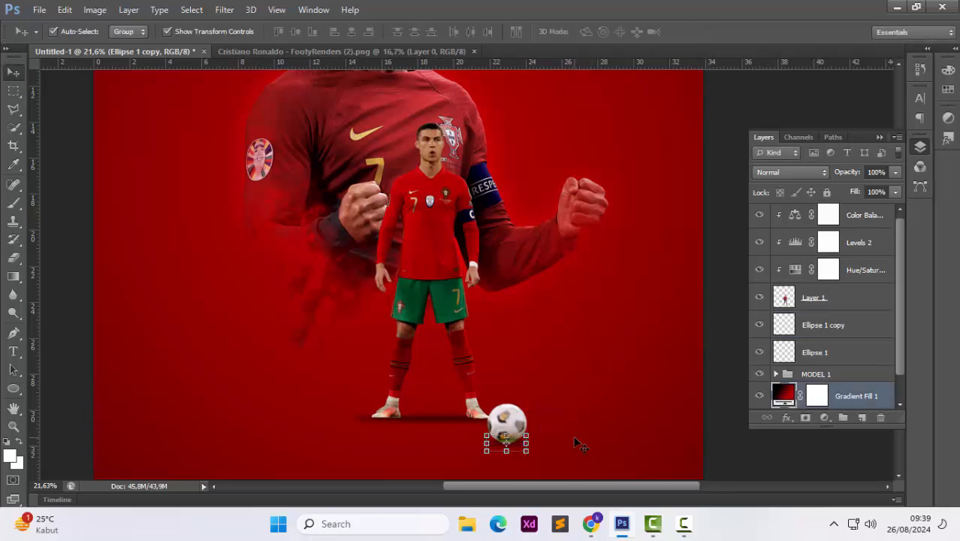
Resize the ball shadow copy to about 138% width and nudge it into place under the ball
scroll(537, 414, "down", 2)
left_click(526, 437)
key("ctrl+t")
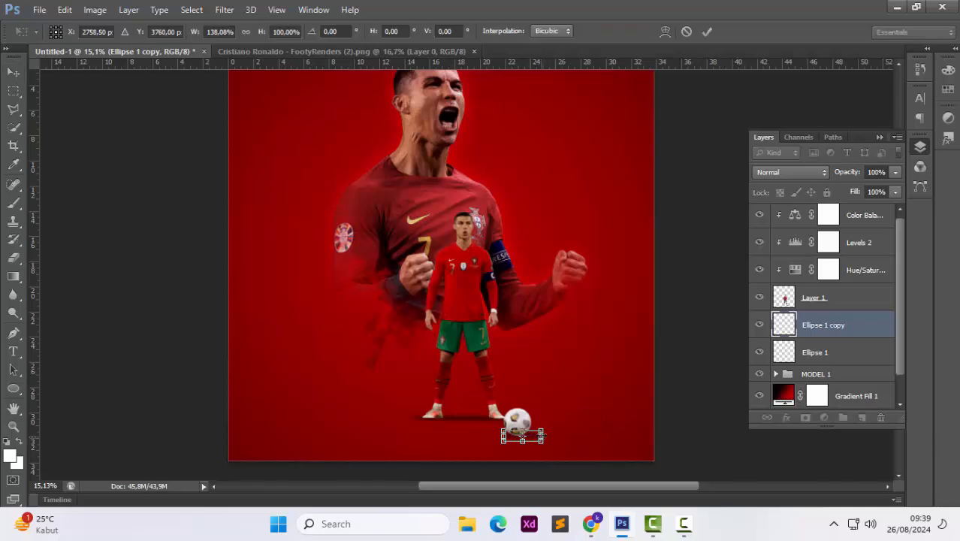
key("Return")
key("shift+Left")
key("shift+Left")
key("shift+Left")
left_click(597, 413)
left_click(681, 355)
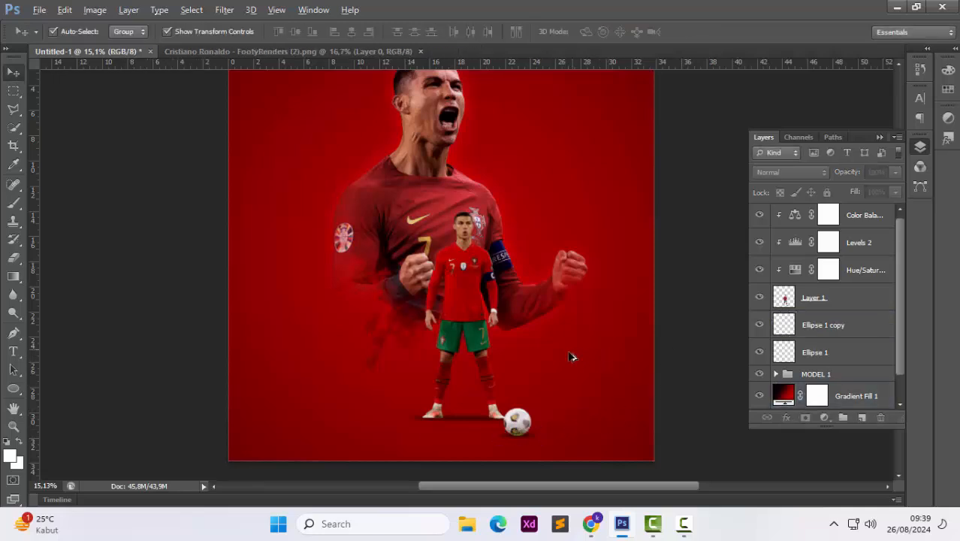
Delete the football from the full-body player layer using an elliptical selection
scroll(513, 399, "up", 2)
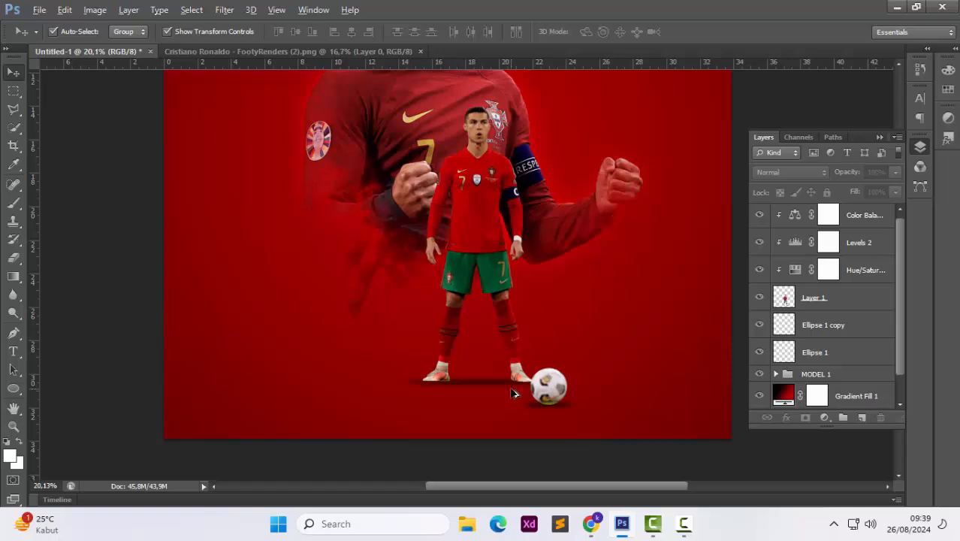
left_click(815, 298)
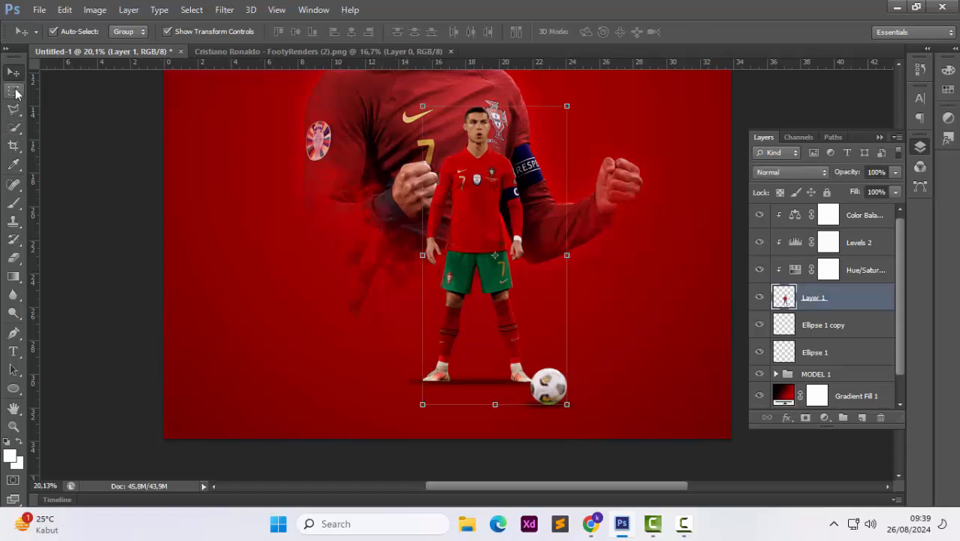
right_click(16, 92)
left_click(83, 113)
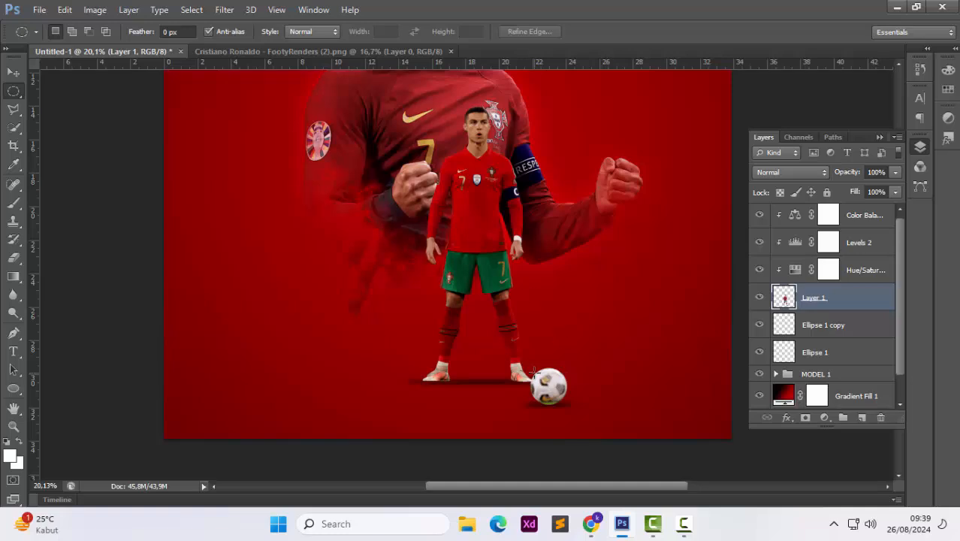
left_click_drag(531, 370, 569, 407)
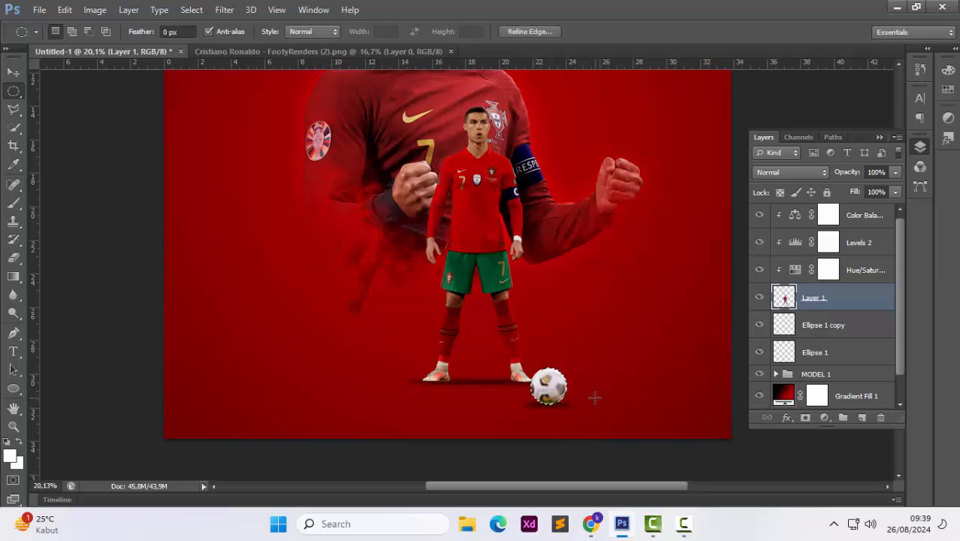
key("Delete")
key("ctrl+d")
Set up a soft round Eraser at 82 px on the player layer
key("ctrl+f")
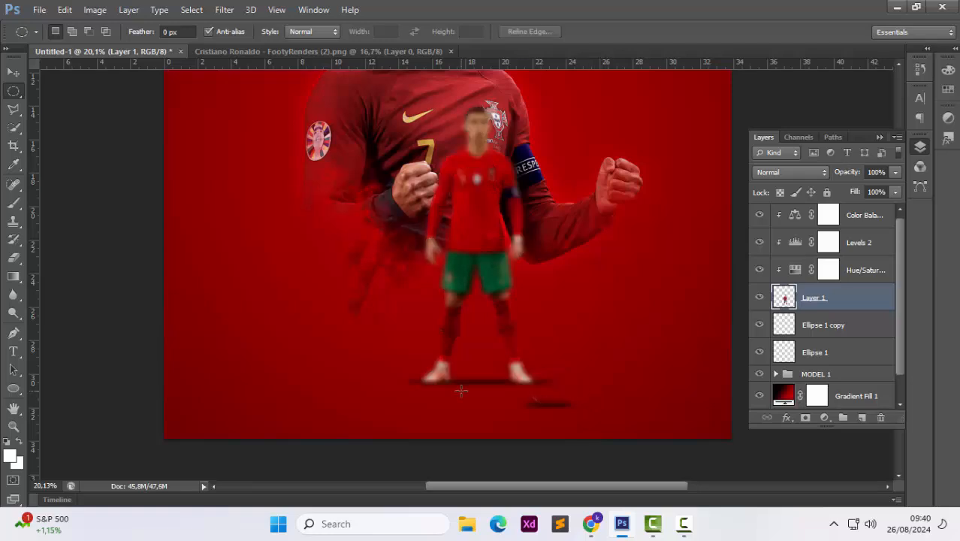
key("ctrl+z")
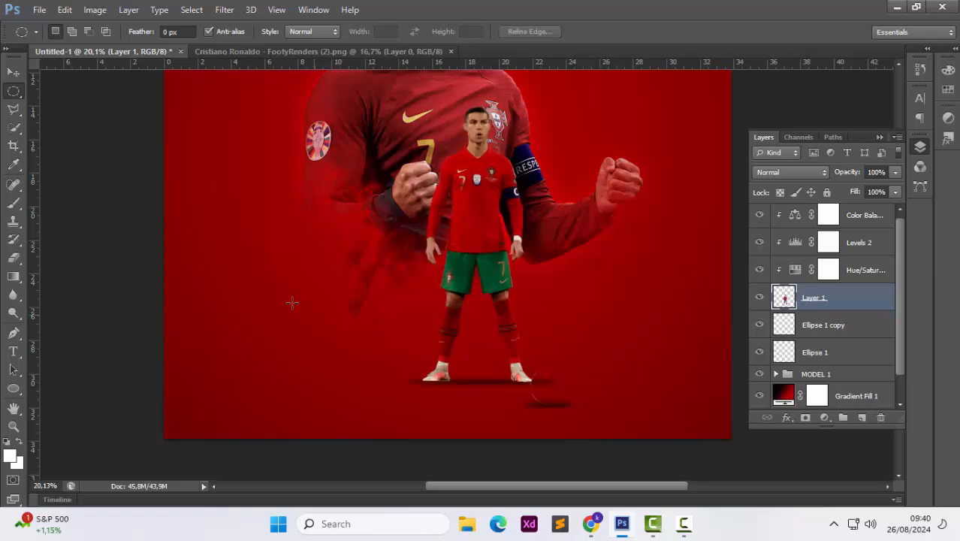
left_click(13, 257)
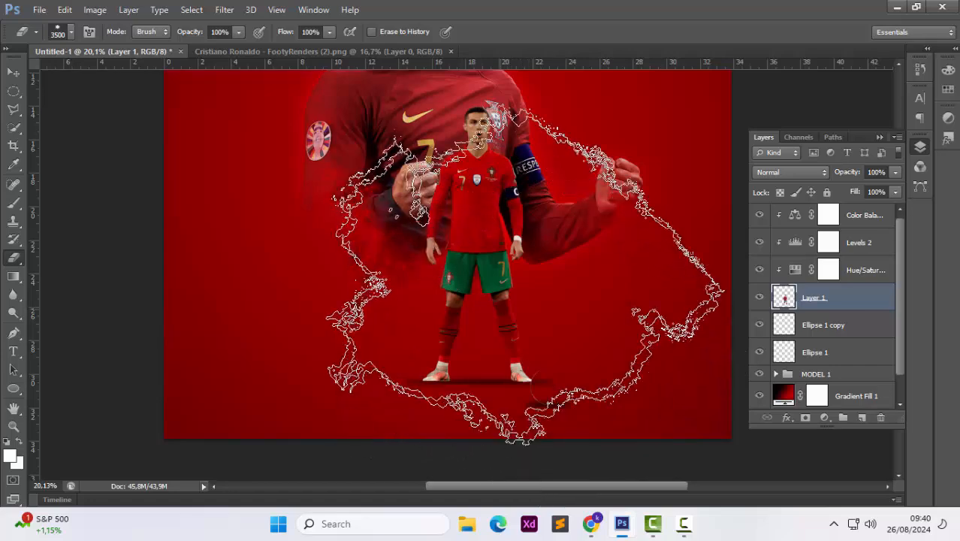
right_click(508, 354)
scroll(507, 355, "up", 1)
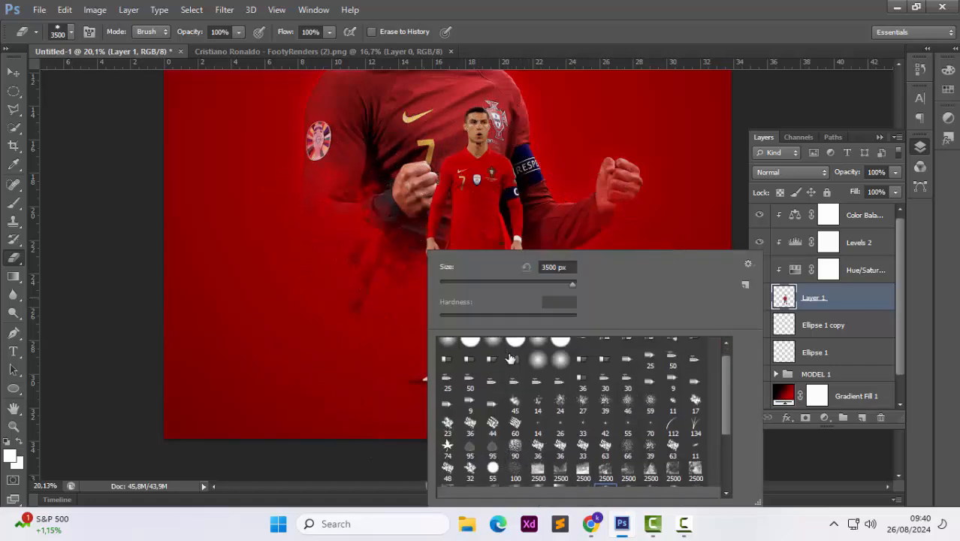
left_click(470, 348)
left_click_drag(515, 286, 445, 285)
left_click(411, 376)
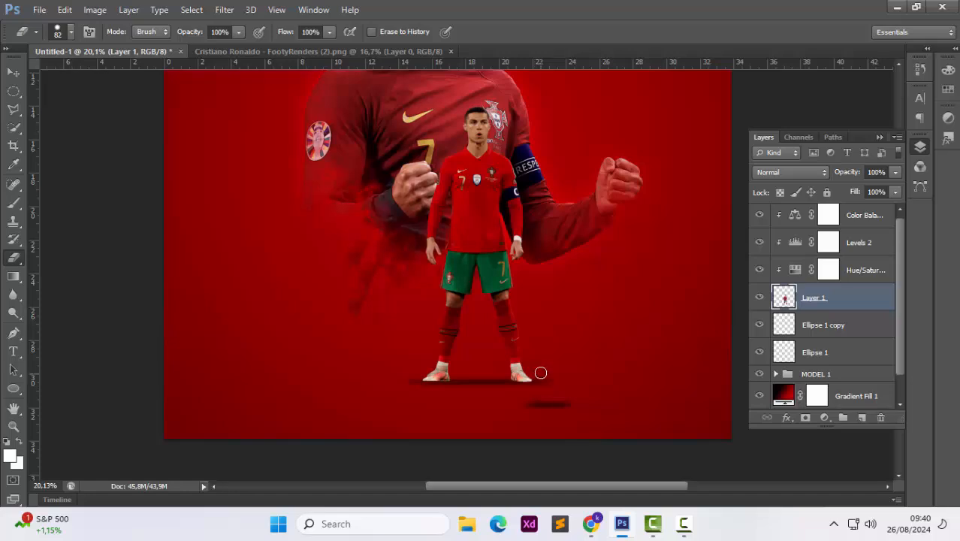
Delete the ball's shadow ellipse copy
scroll(569, 376, "up", 5)
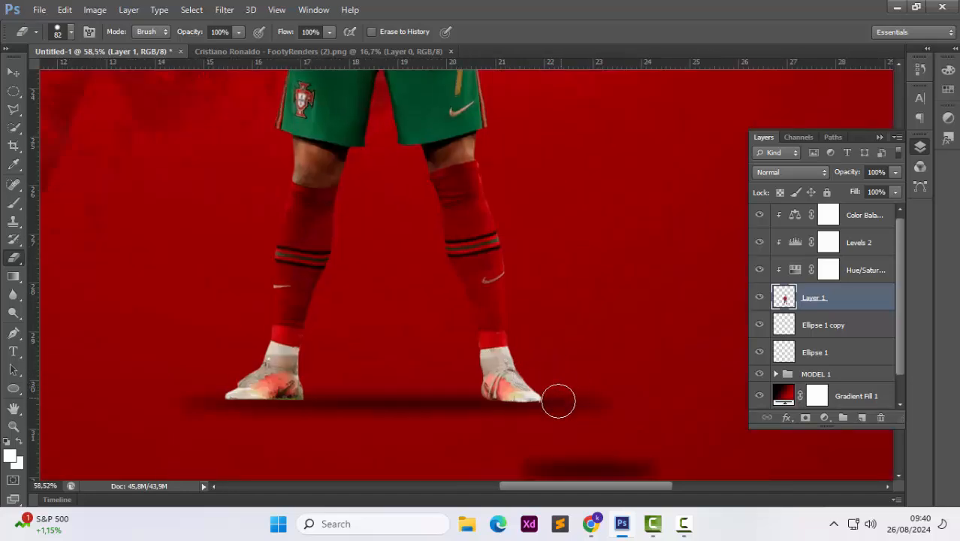
scroll(545, 416, "down", 5)
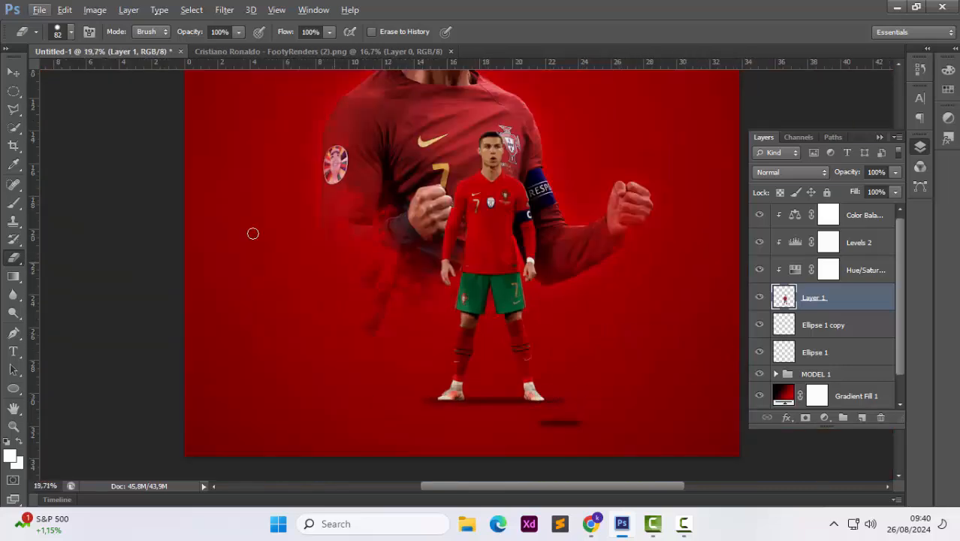
scroll(796, 335, "up", 1)
left_click(808, 335)
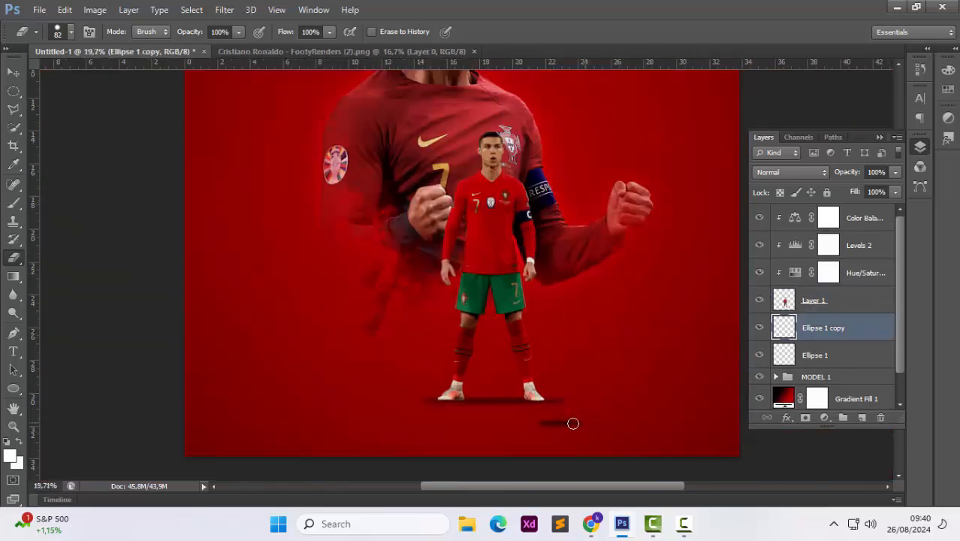
scroll(513, 405, "down", 3)
key("v")
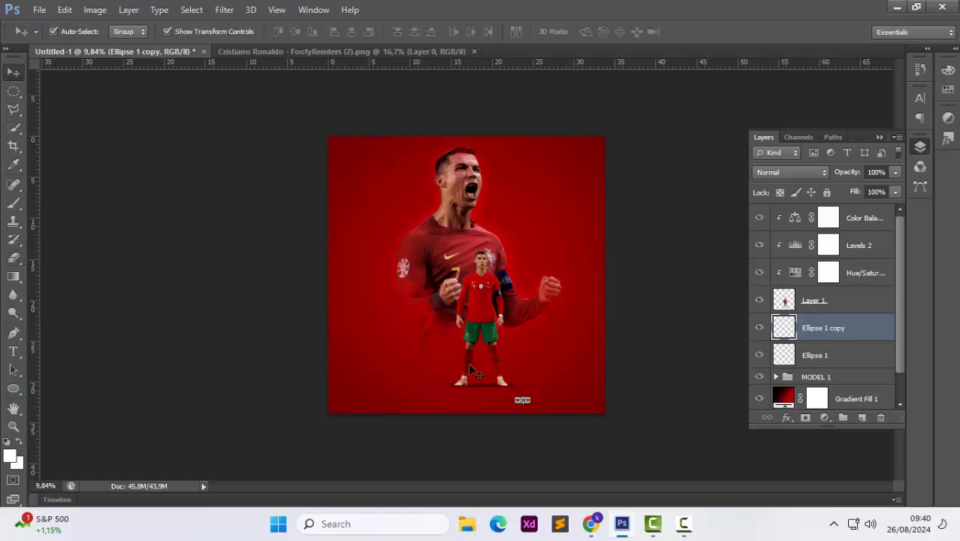
key("Delete")
Nudge the feet shadow ellipse slightly left to centre it under the player
mouse_move(520, 385)
left_mouse_down()
mouse_move(537, 385)
mouse_move(523, 385)
left_mouse_up()
key("Return")
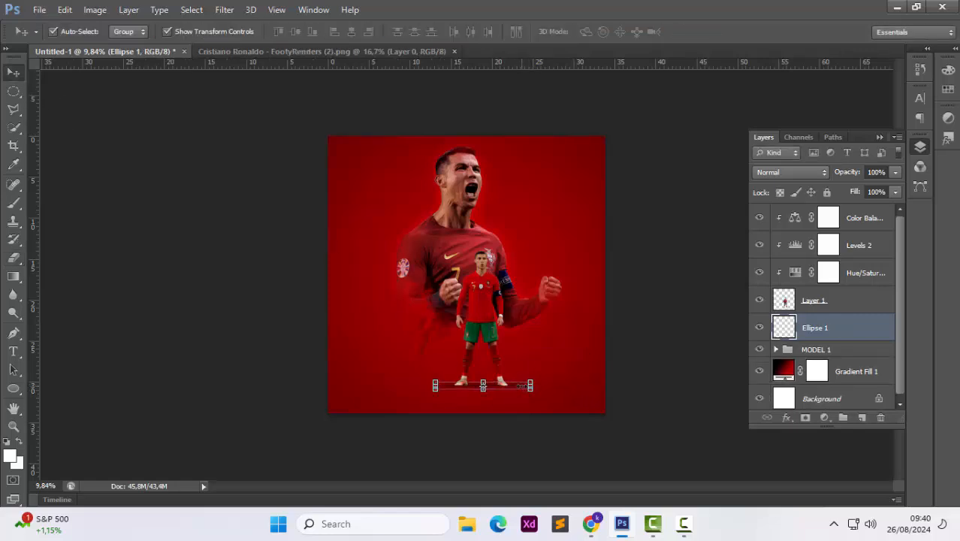
left_click(604, 334)
left_click(485, 385)
key("shift+Left")
key("shift+Left")
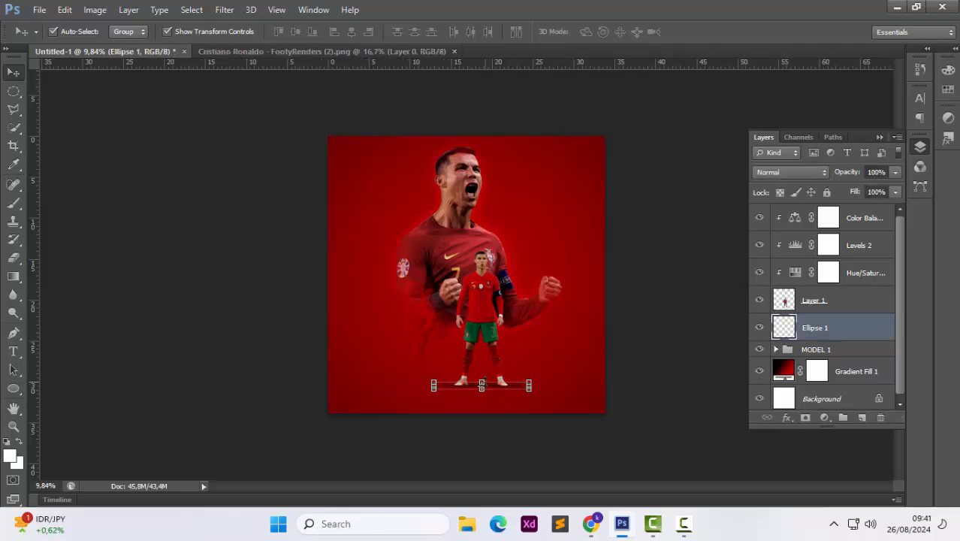
left_click(647, 337)
scroll(477, 348, "up", 5)
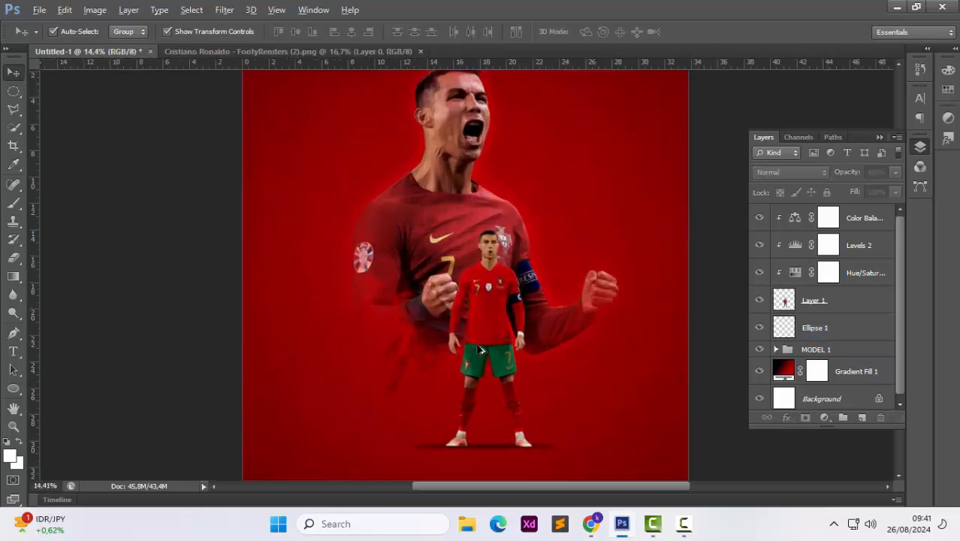
scroll(467, 334, "down", 2)
Add a Drop Shadow layer style to the full-body player with Size set to 147 px
left_click(825, 308)
right_click(758, 300)
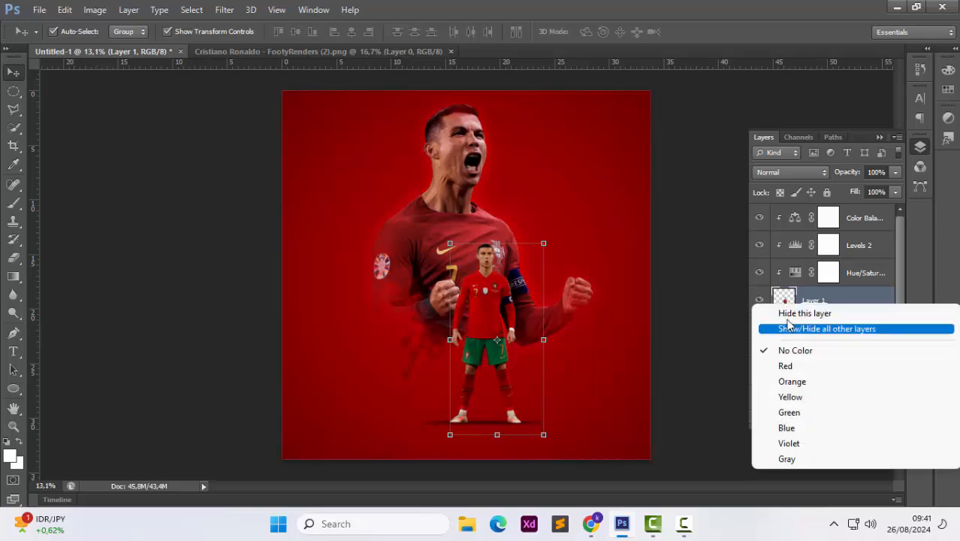
right_click(783, 300)
left_click(641, 171)
left_click(610, 303)
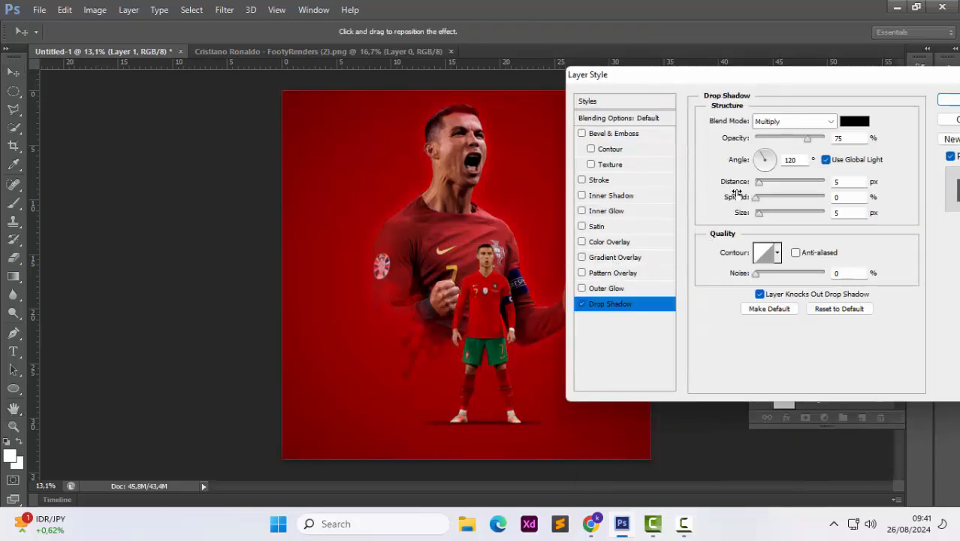
left_click_drag(758, 212, 794, 214)
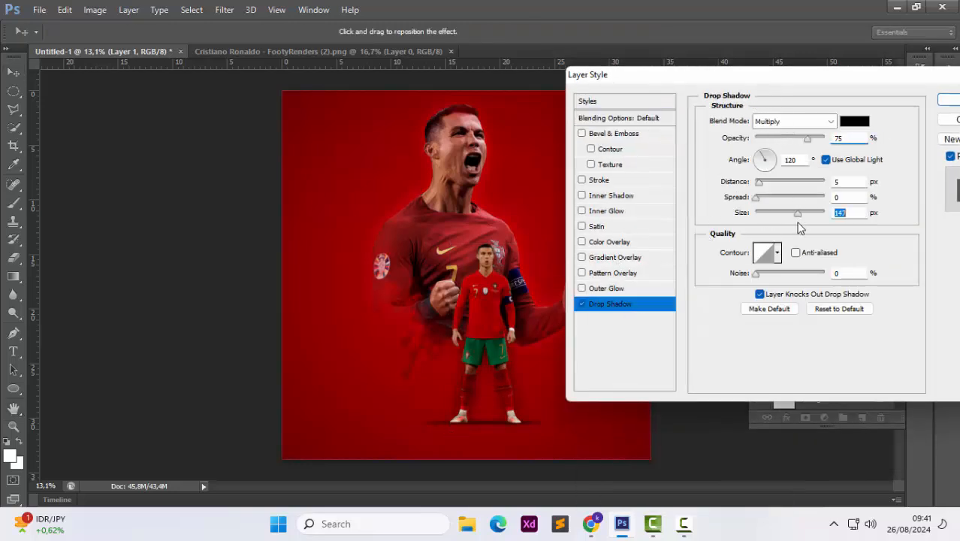
Set the drop shadow colour to pure red (ff0000), its blend mode to Normal, and lower its opacity slightly
left_click(854, 121)
left_click(790, 147)
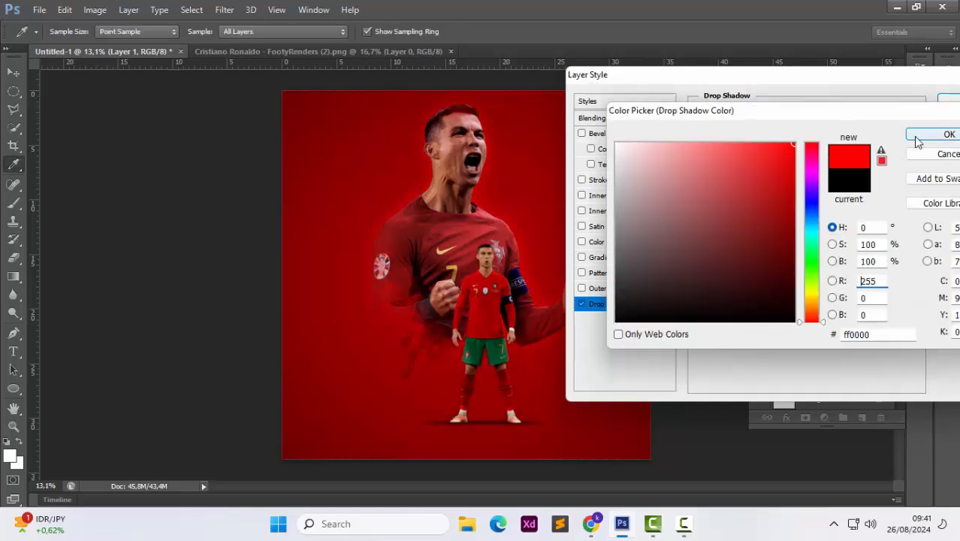
left_click(939, 133)
left_click(805, 123)
left_click(782, 134)
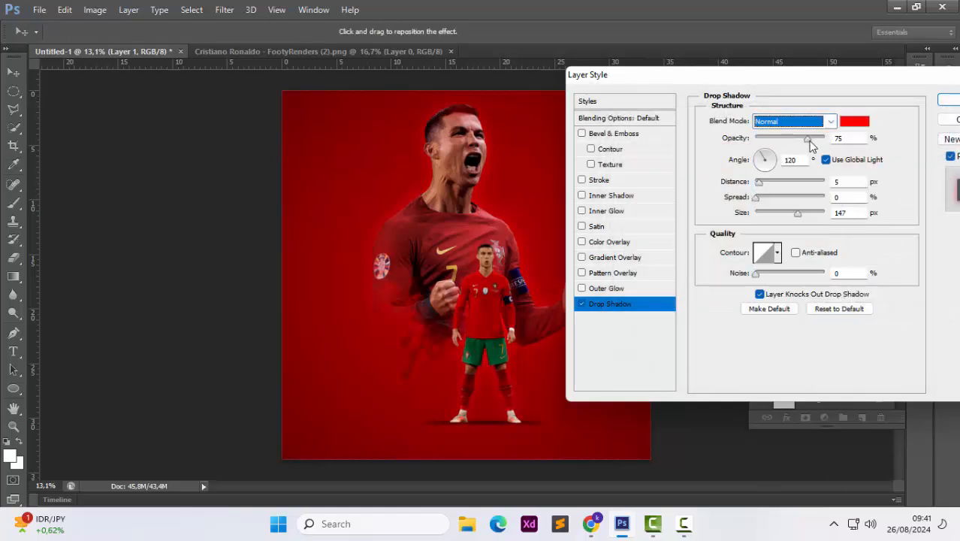
left_click_drag(808, 140, 801, 142)
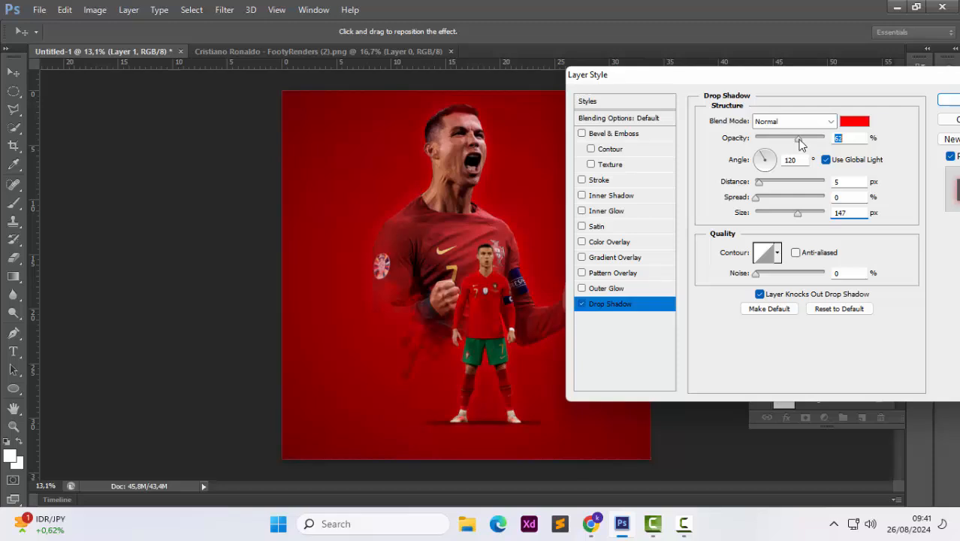
Shift the drop shadow colour toward orange-red and apply the layer style
left_click(854, 121)
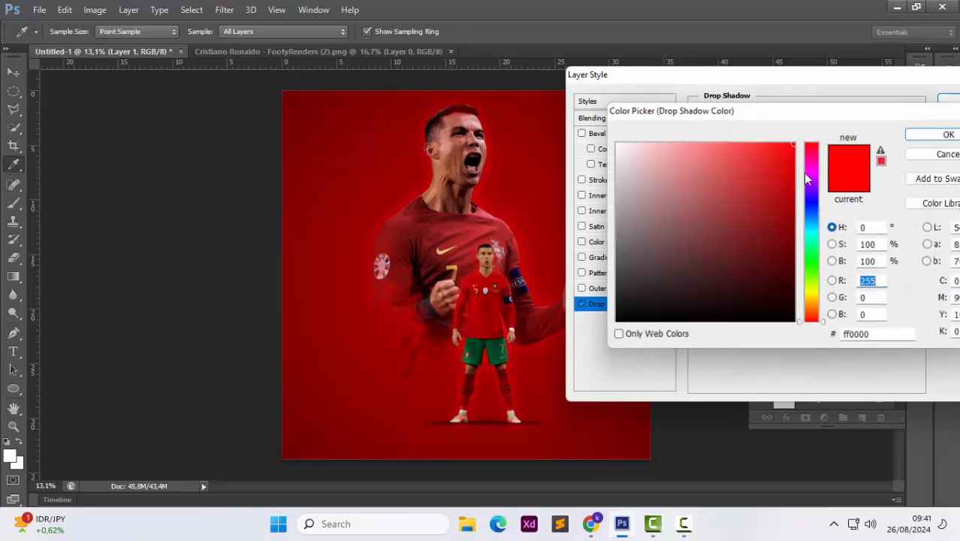
left_click(811, 310)
left_click_drag(811, 309, 811, 319)
key("Return")
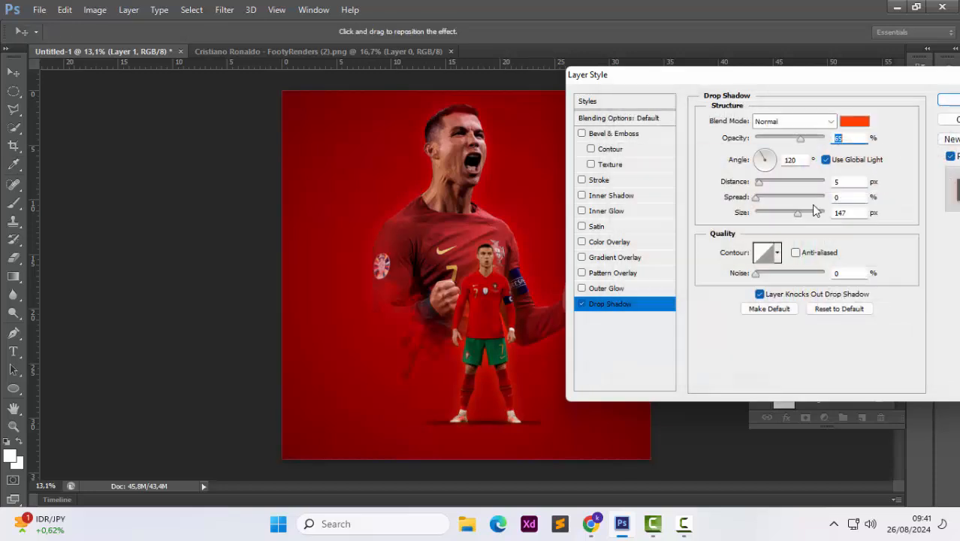
key("Return")
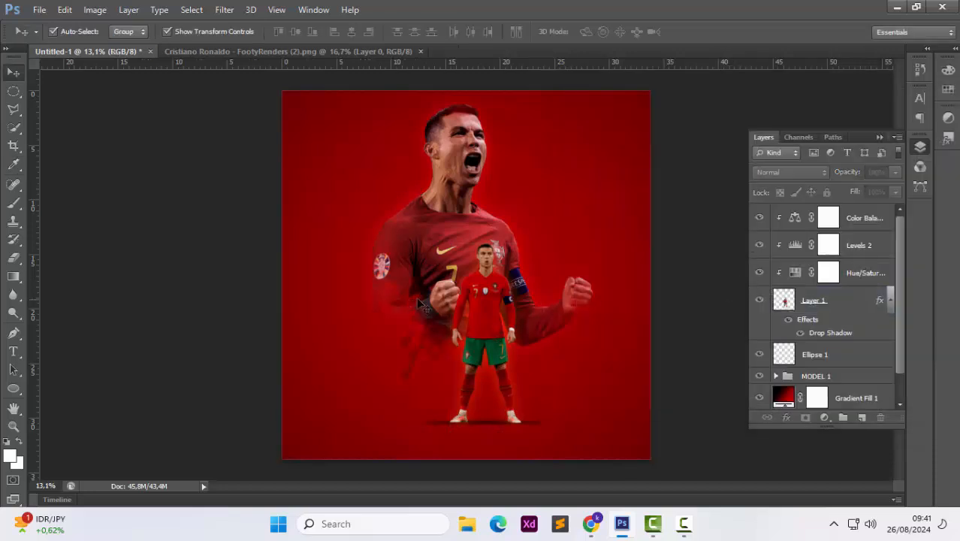
Group the three adjustment layers, the full-body player layer and Ellipse 1, naming the group MODEL 2
left_click(865, 223)
left_click(862, 249, "ctrl")
left_click(852, 275, "ctrl")
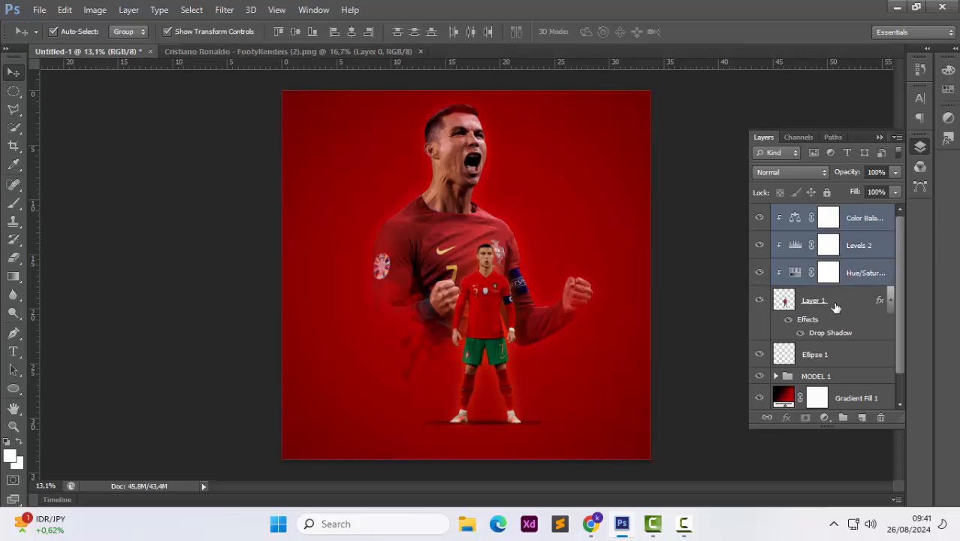
left_click(835, 305, "ctrl")
left_click(820, 353, "ctrl")
key("ctrl+g")
double_click(817, 212)
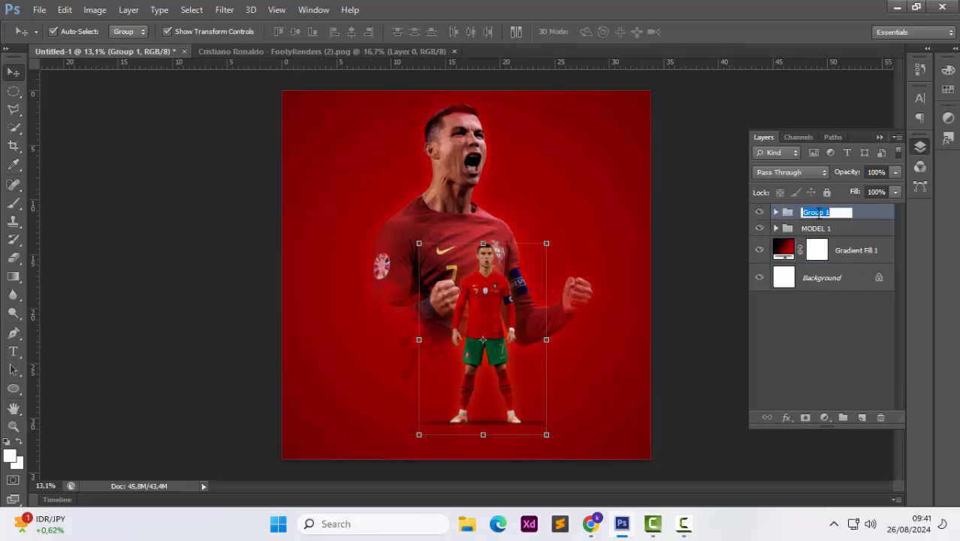
type("MODEL 2")
key("Return")
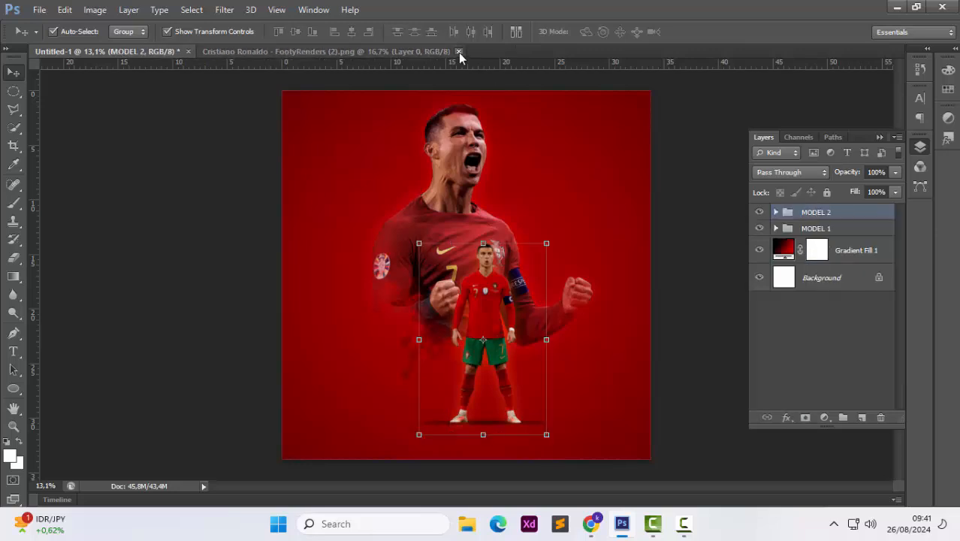
Close the player render document and add a RONALDO text layer near the poster's upper left
left_click(454, 51)
left_click(13, 351)
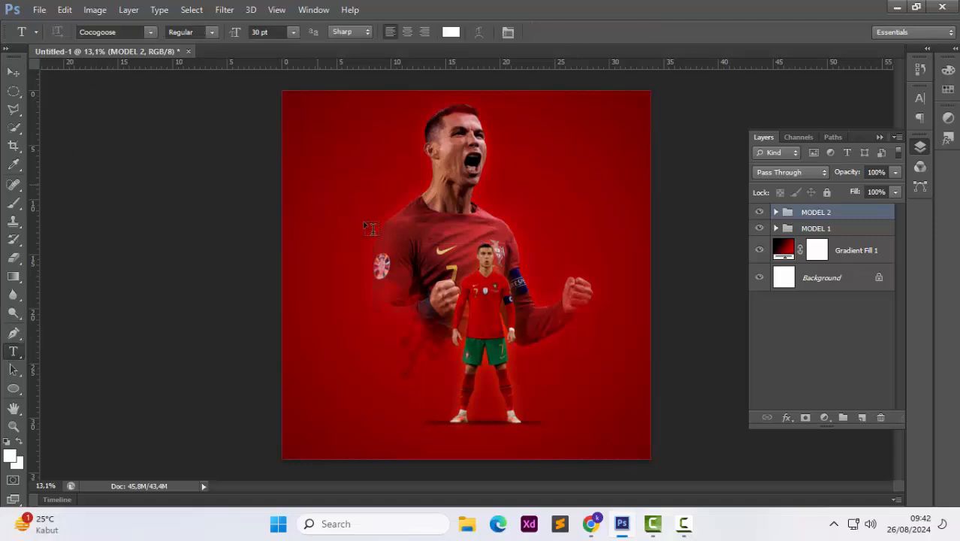
left_click(317, 182)
type("RONALDO")
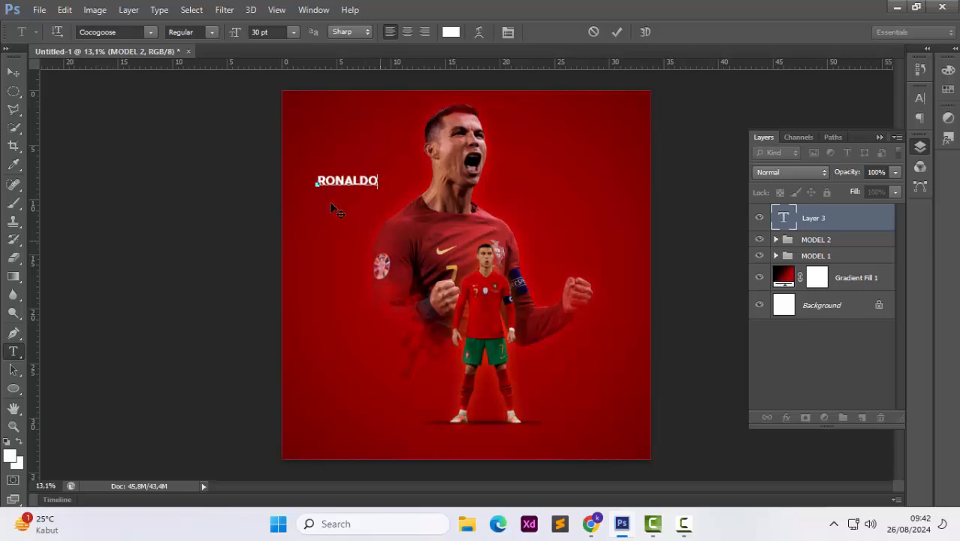
Select all the RONALDO text and change its font to Sporta
key("ctrl+a")
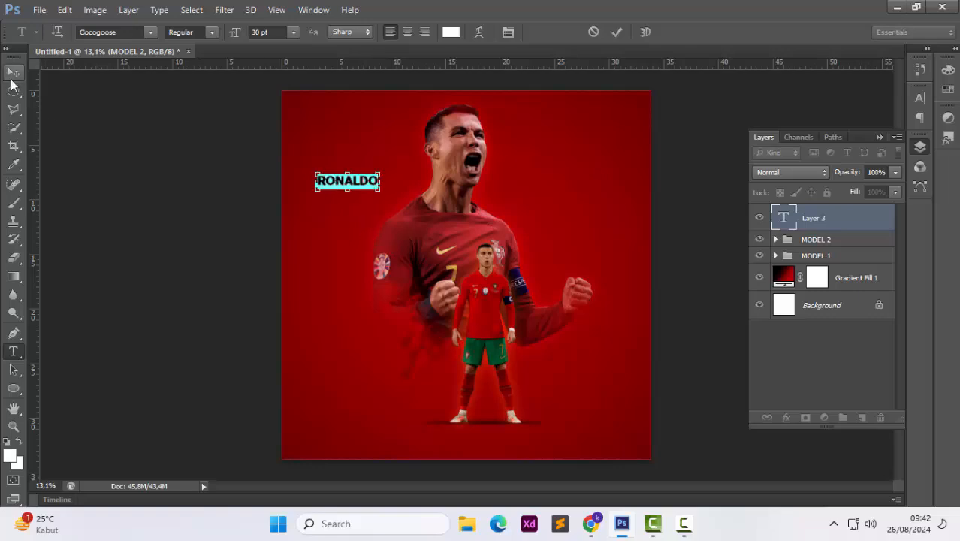
left_click(150, 32)
left_click(131, 30)
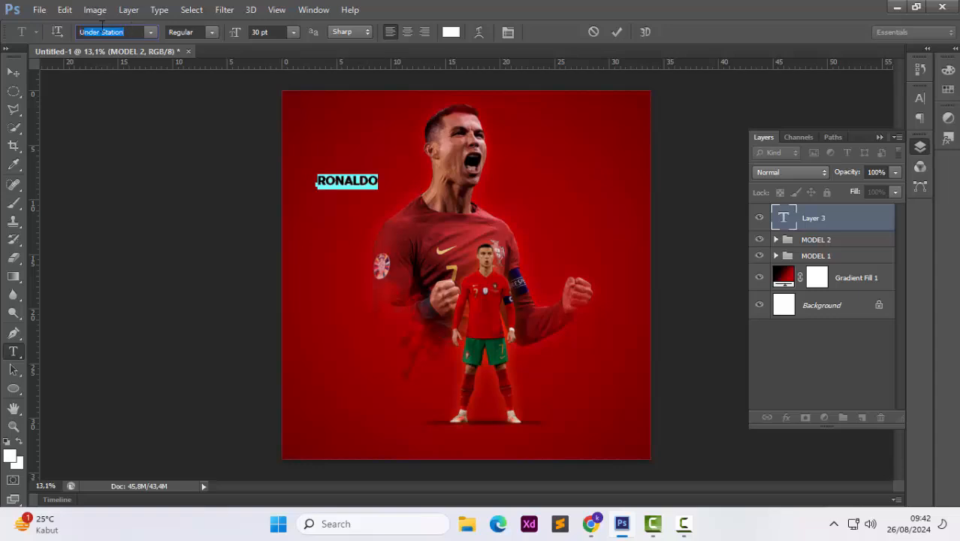
left_click(151, 32)
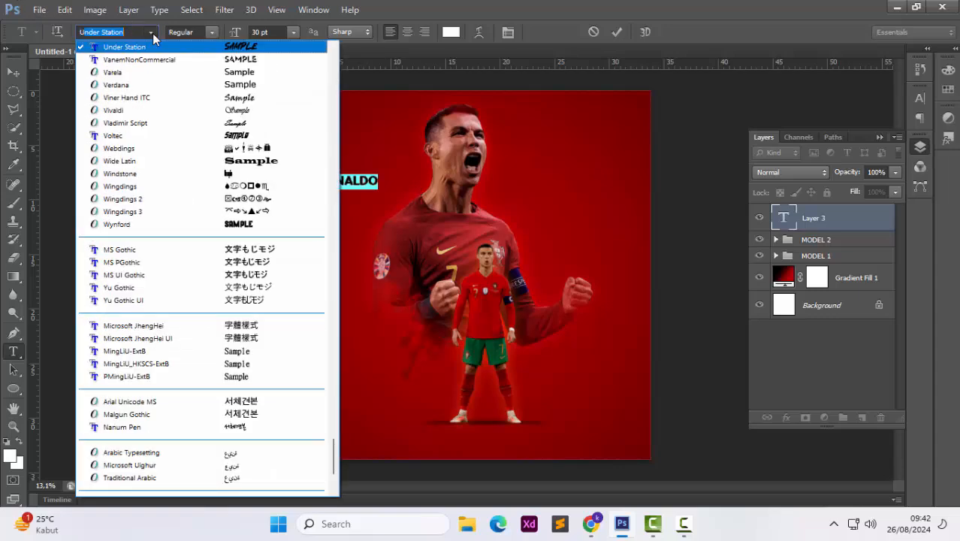
scroll(213, 208, "down", 4)
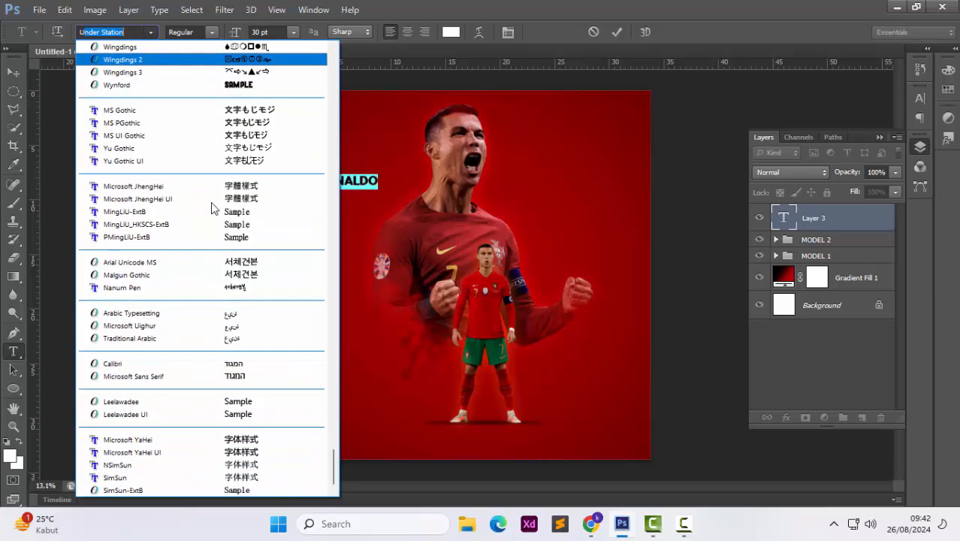
scroll(213, 208, "up", 3)
scroll(212, 208, "up", 3)
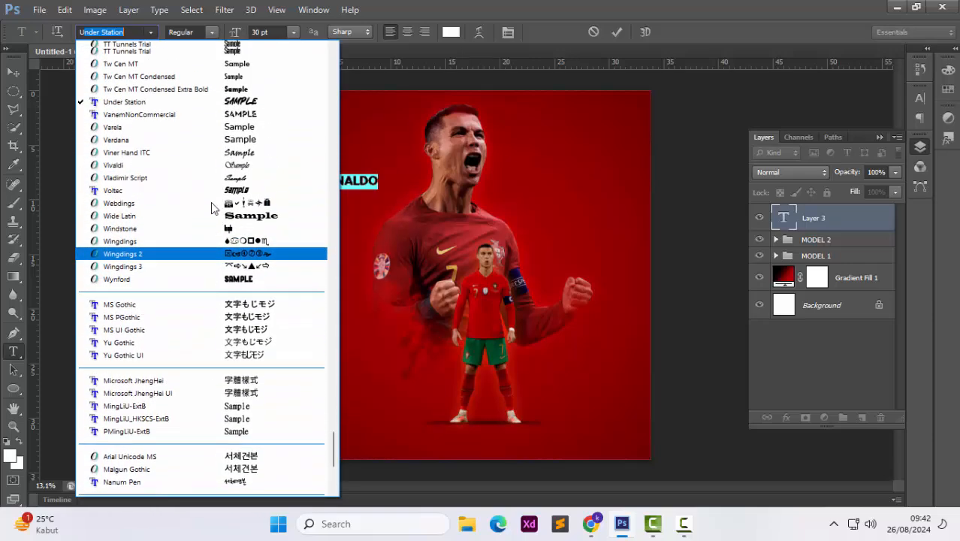
scroll(212, 208, "up", 8)
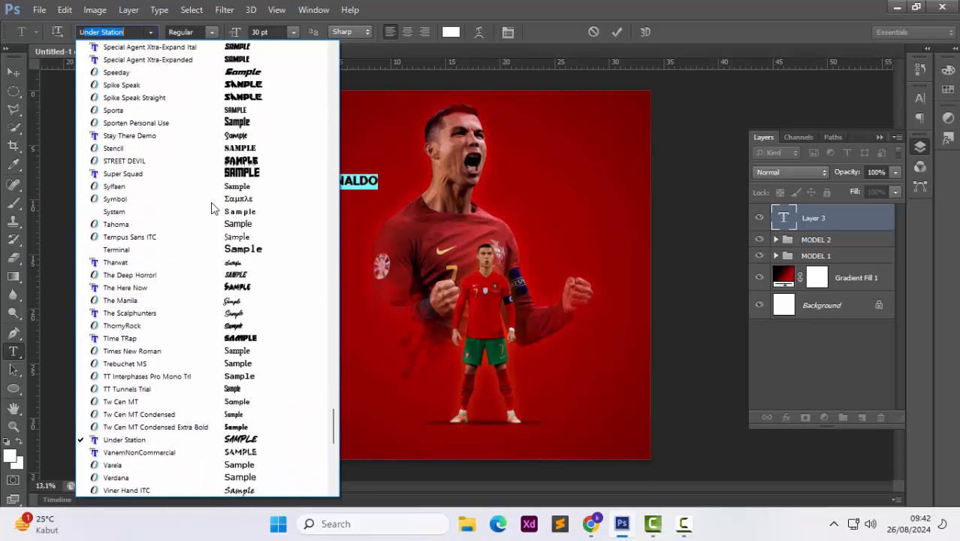
scroll(213, 208, "up", 2)
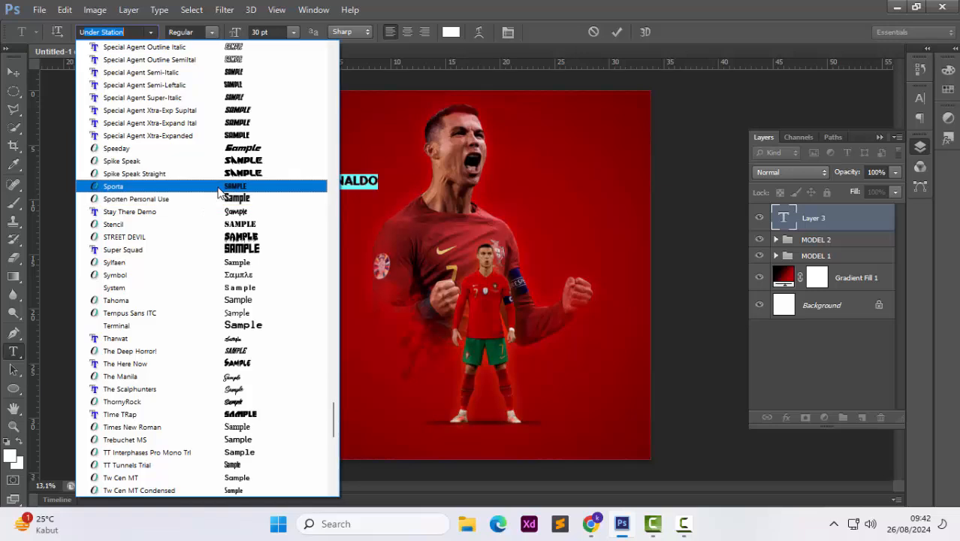
left_click(217, 188)
Scale the RONALDO text up to about 890% so it spans the poster's upper area
left_click(14, 73)
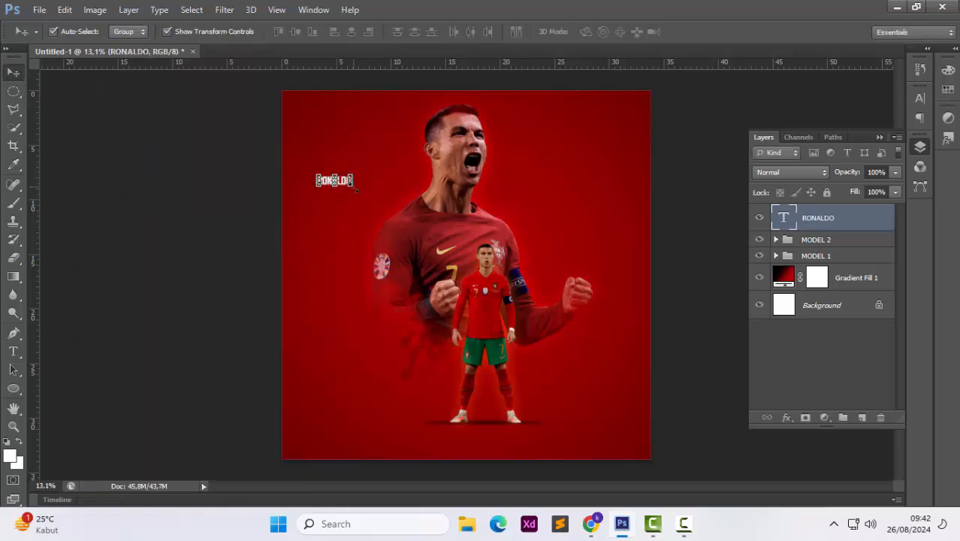
key("ctrl+t")
left_click_drag(355, 188, 616, 268)
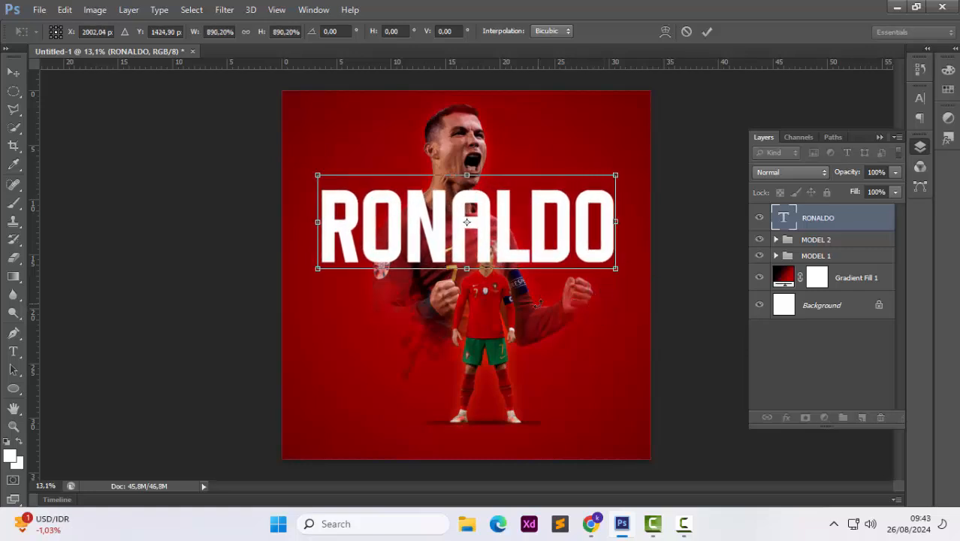
key("Return")
Move the RONALDO text layer beneath both model groups
key("ctrl+a")
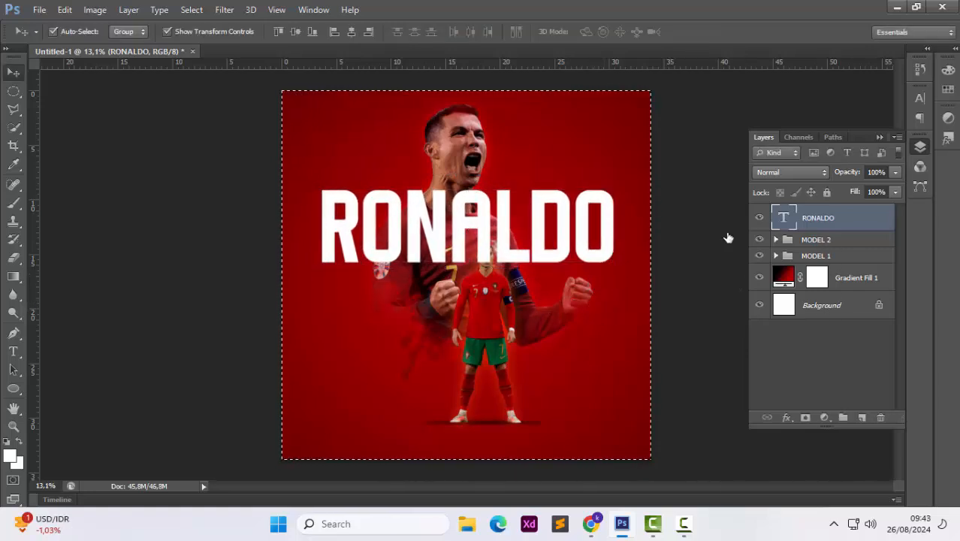
key("ctrl+d")
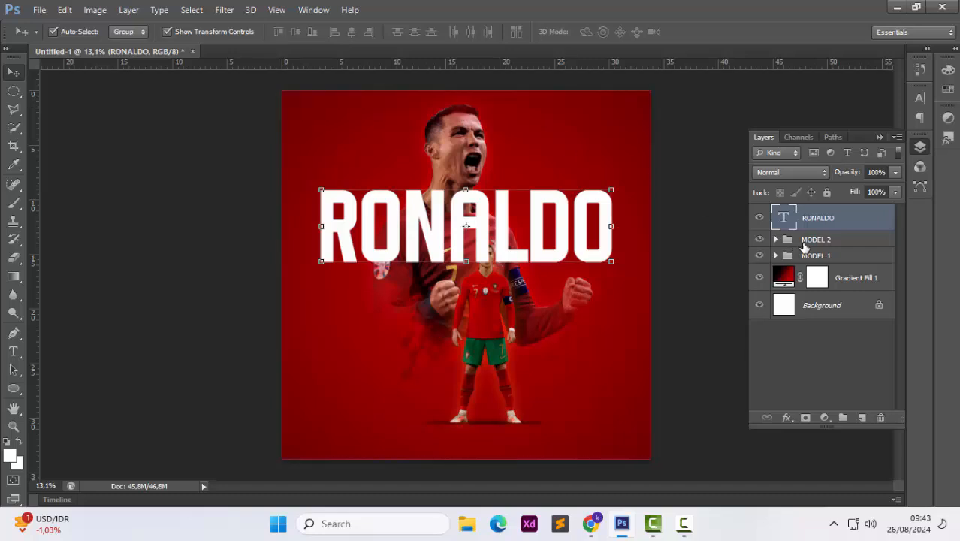
left_click_drag(804, 248, 804, 265)
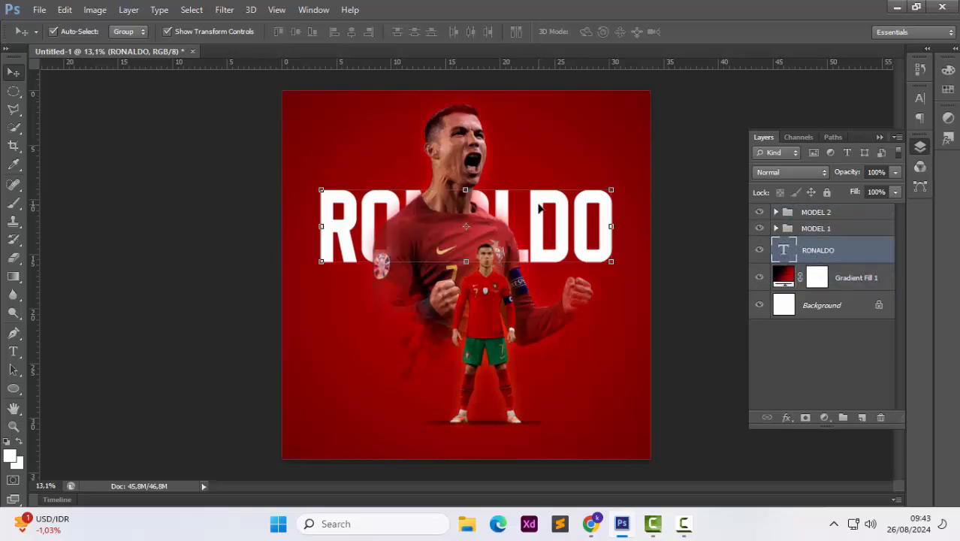
Centre the RONALDO text horizontally on the canvas and settle it behind the large player's head
left_click_drag(538, 209, 539, 189)
key("ctrl+a")
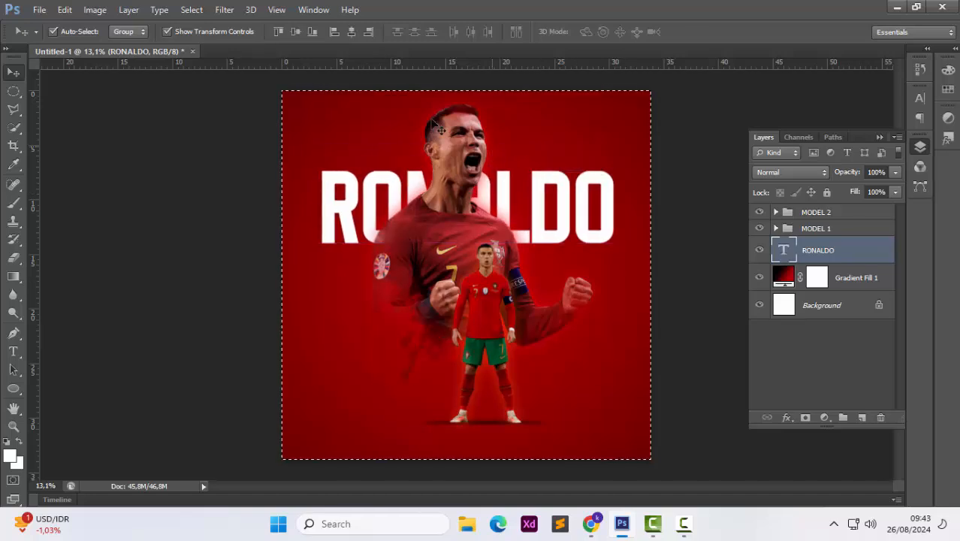
left_click(350, 32)
key("ctrl+d")
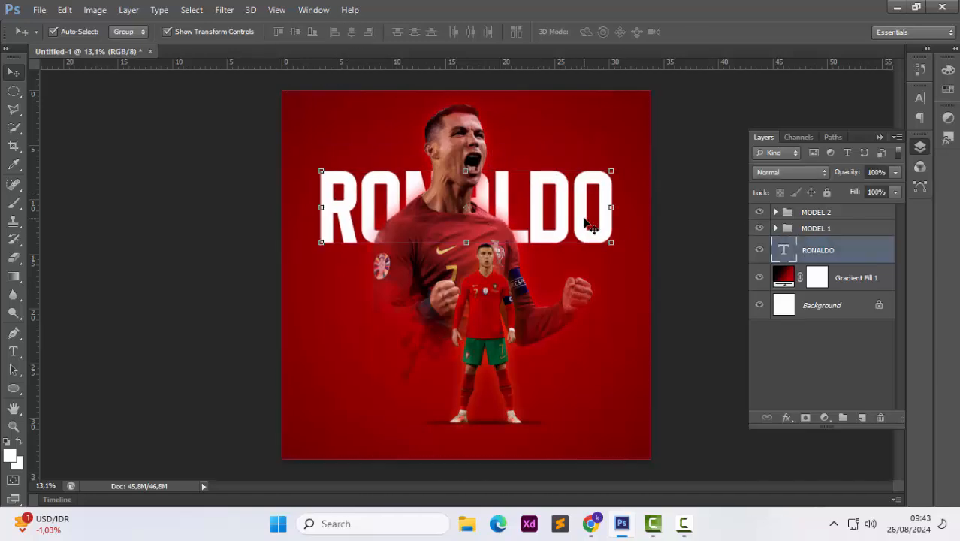
key("shift+Down")
key("shift+Down")
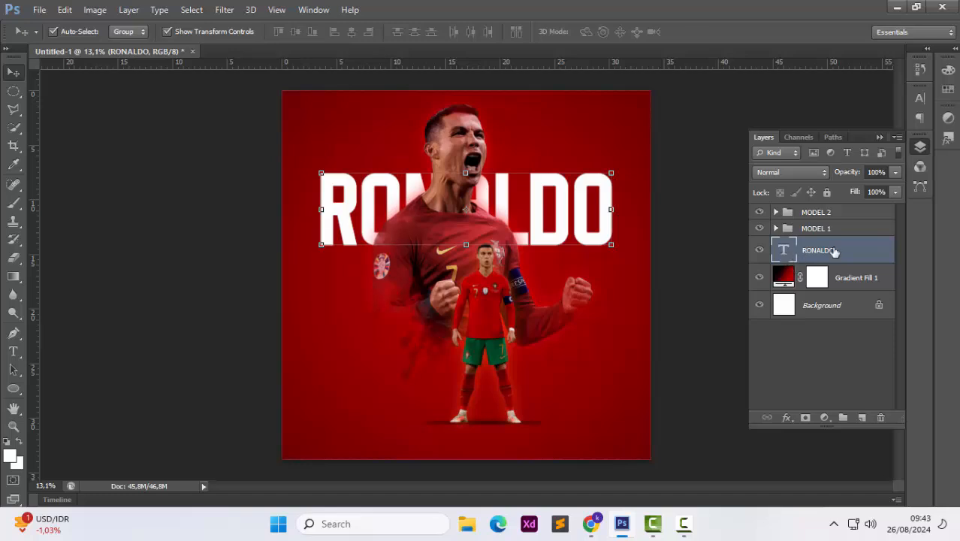
Duplicate the RONALDO text to the top of the layer stack and set the copy's fill to 0%
key("ctrl+j")
left_click_drag(834, 252, 830, 210)
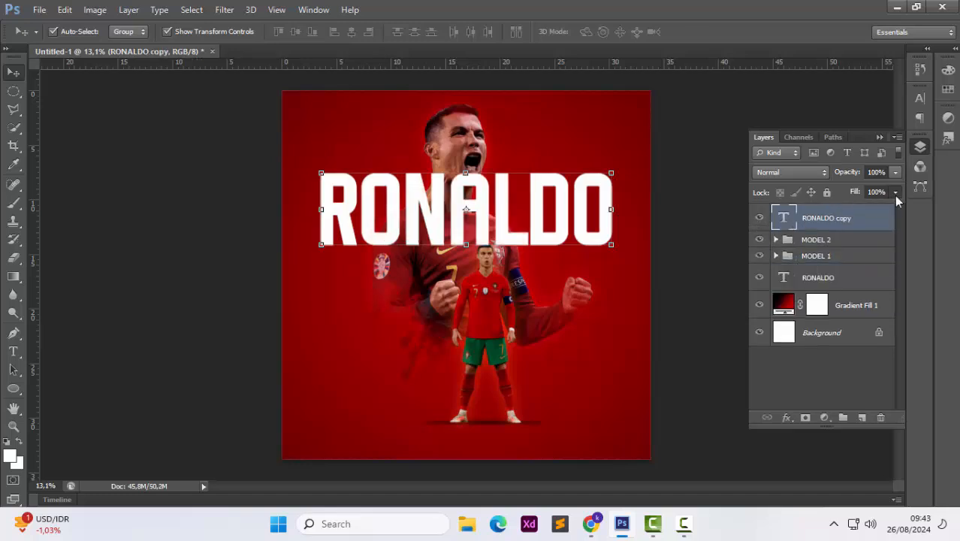
left_click_drag(896, 193, 810, 202)
Give the text copy a 5 px white inside Stroke layer style
right_click(798, 218)
left_click(608, 167)
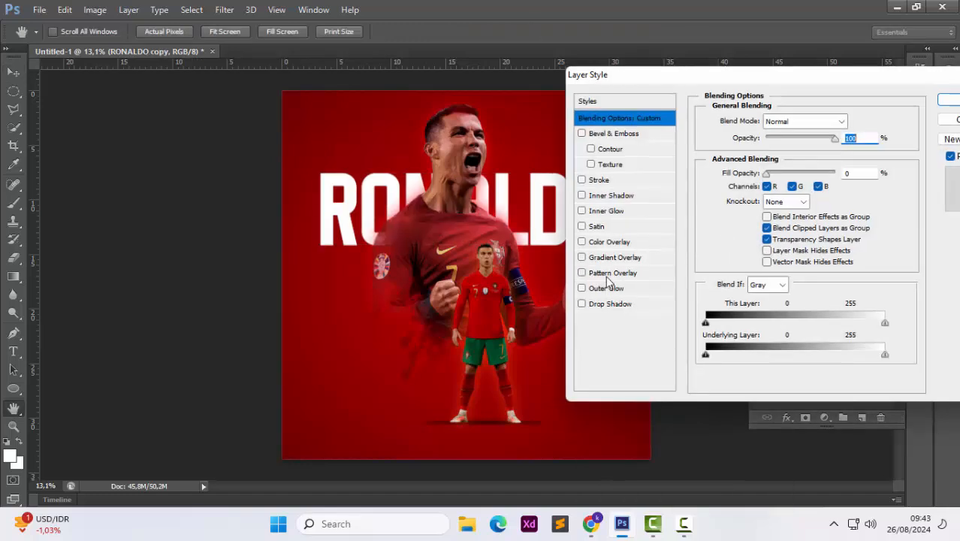
left_click(601, 183)
left_click(720, 213)
left_click(616, 144)
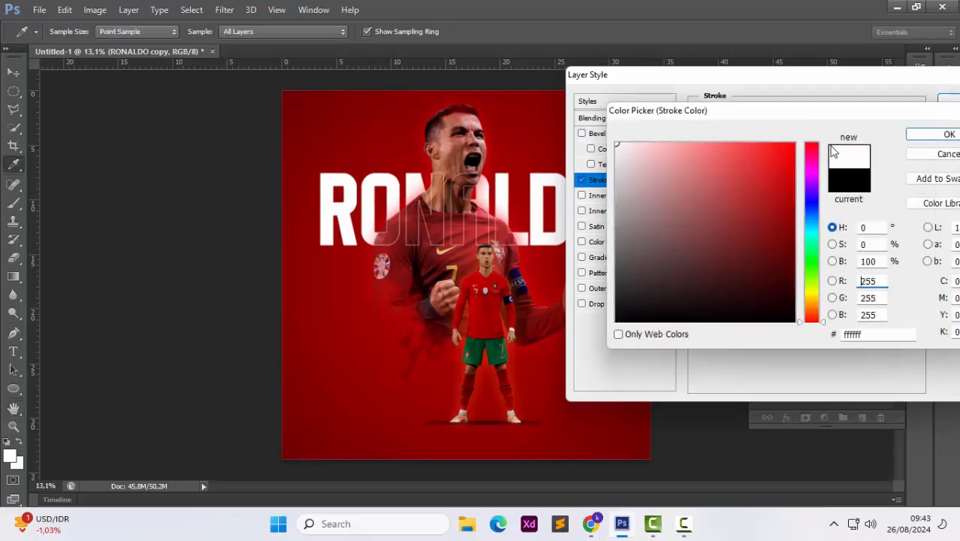
key("Return")
left_click(793, 136)
left_click(774, 163)
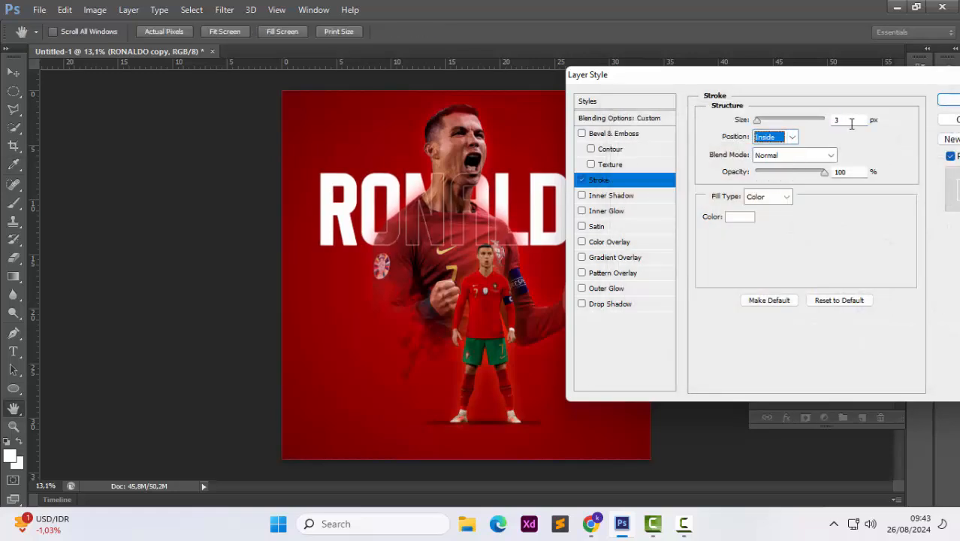
key("BackSpace")
type("5")
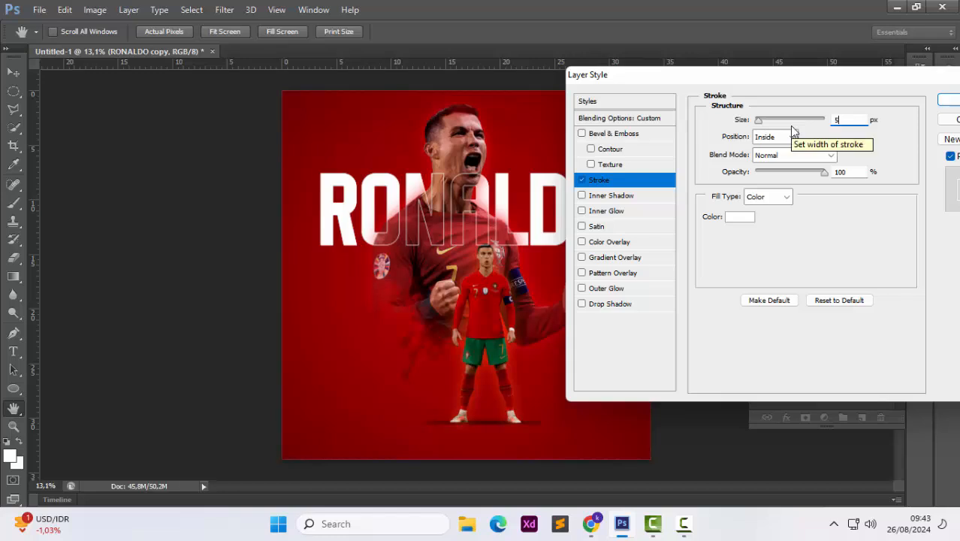
left_click(943, 102)
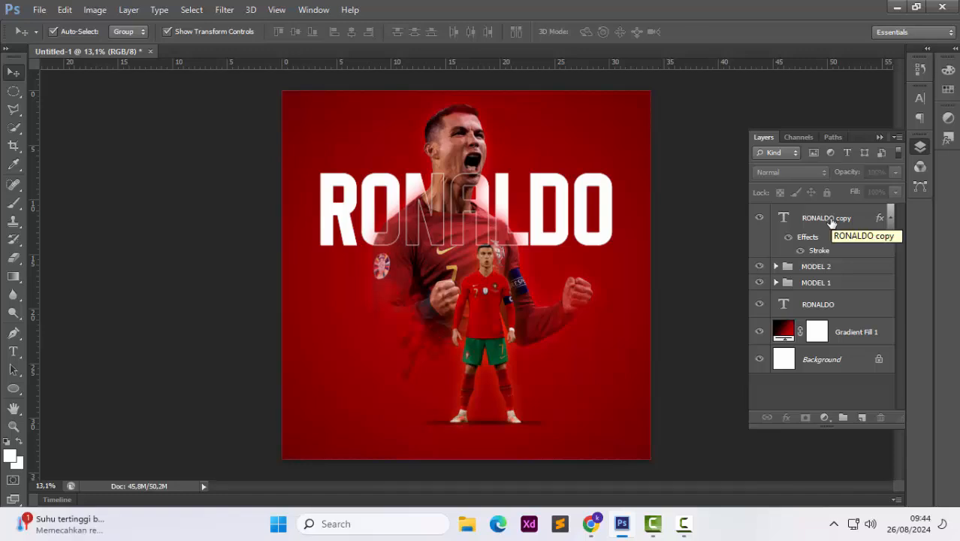
Hide and delete the outlined RONALDO text copy
left_click(759, 217)
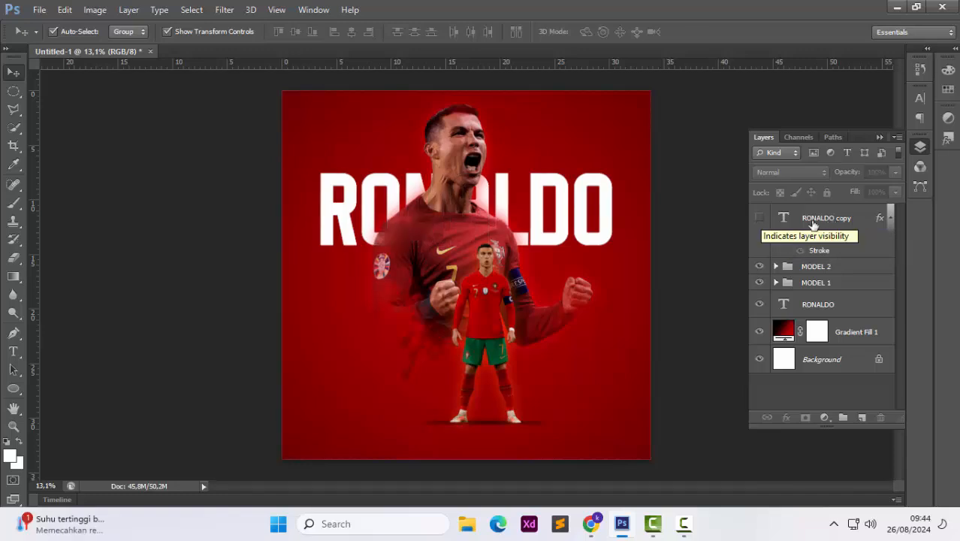
left_click(817, 223)
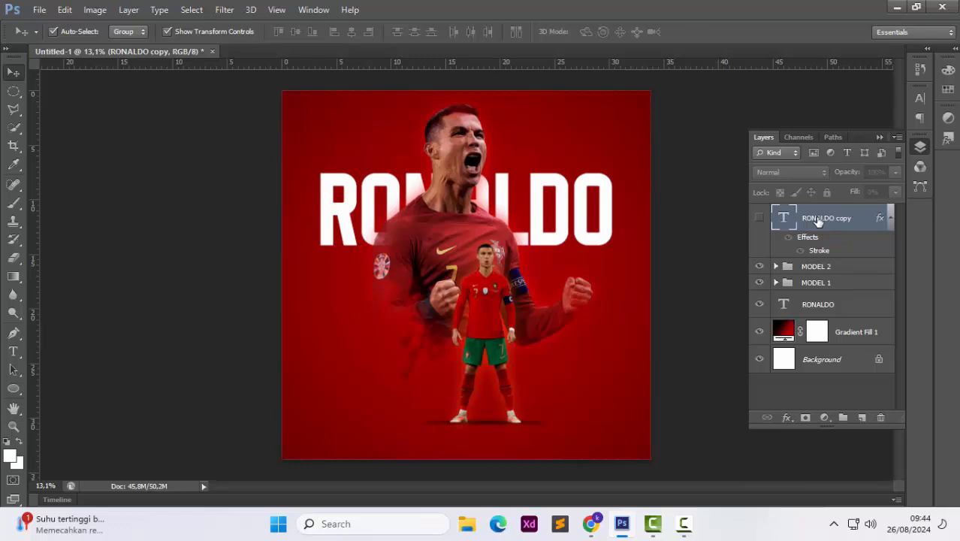
key("Delete")
left_click(607, 223)
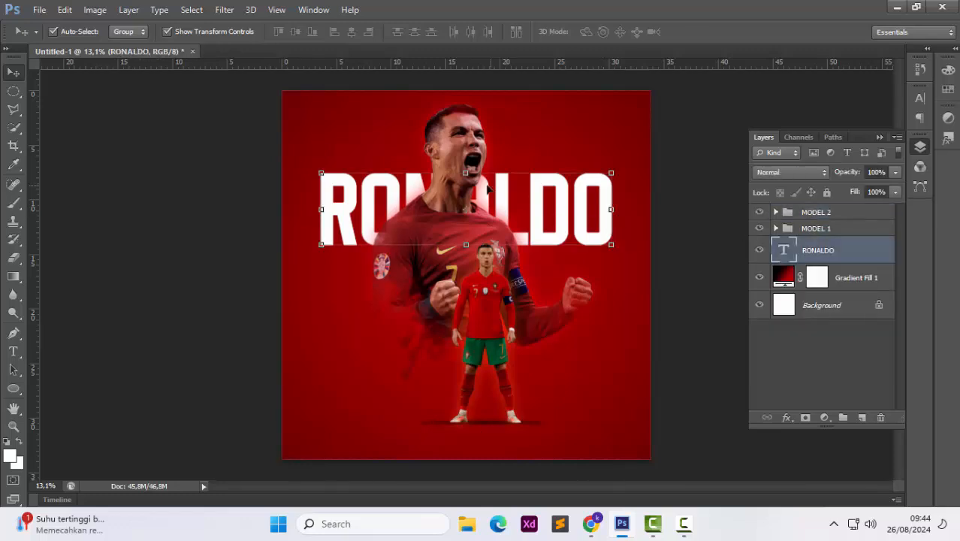
Move the RONALDO text slightly upward with Free Transform
key("ctrl+t")
left_click_drag(465, 157, 465, 140)
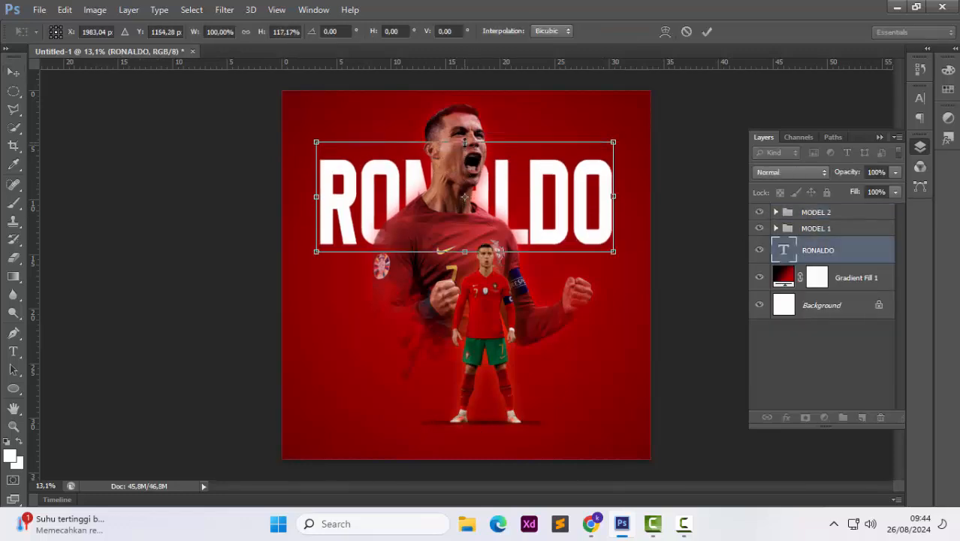
key("Return")
Add a Drop Shadow to the RONALDO text with 57% opacity, 0 px distance and 46 px size
scroll(568, 278, "up", 1)
left_click(679, 302)
scroll(603, 306, "up", 7)
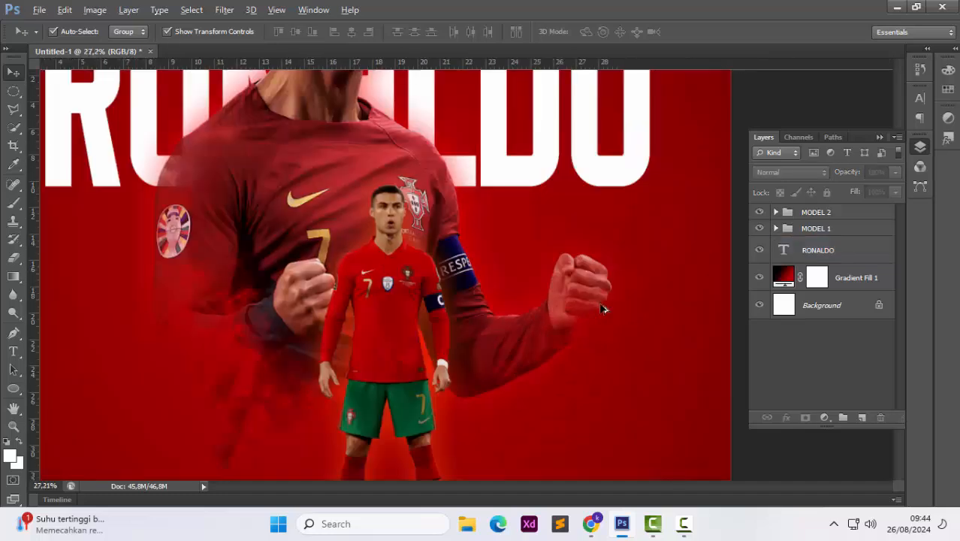
scroll(603, 307, "down", 6)
scroll(550, 296, "up", 3)
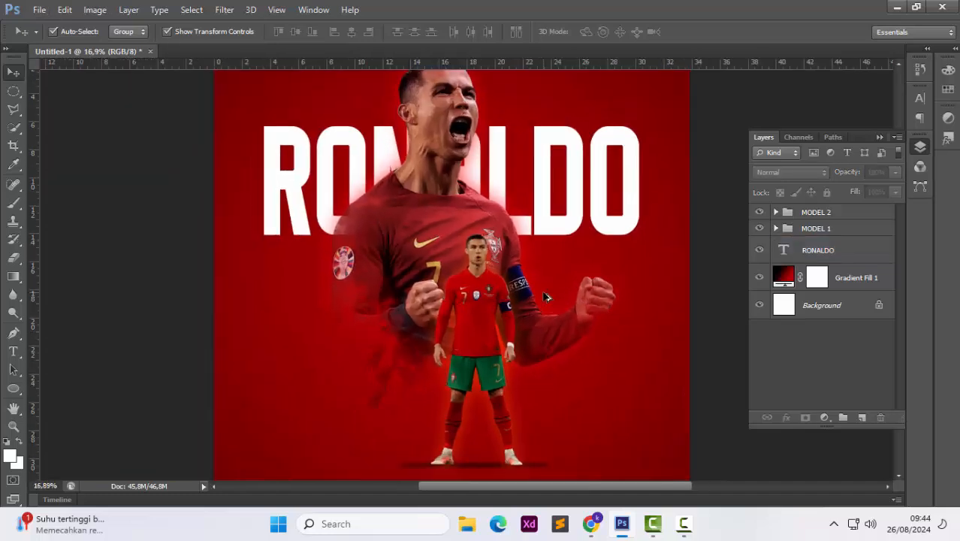
scroll(545, 289, "down", 1)
left_click(817, 250)
right_click(804, 250)
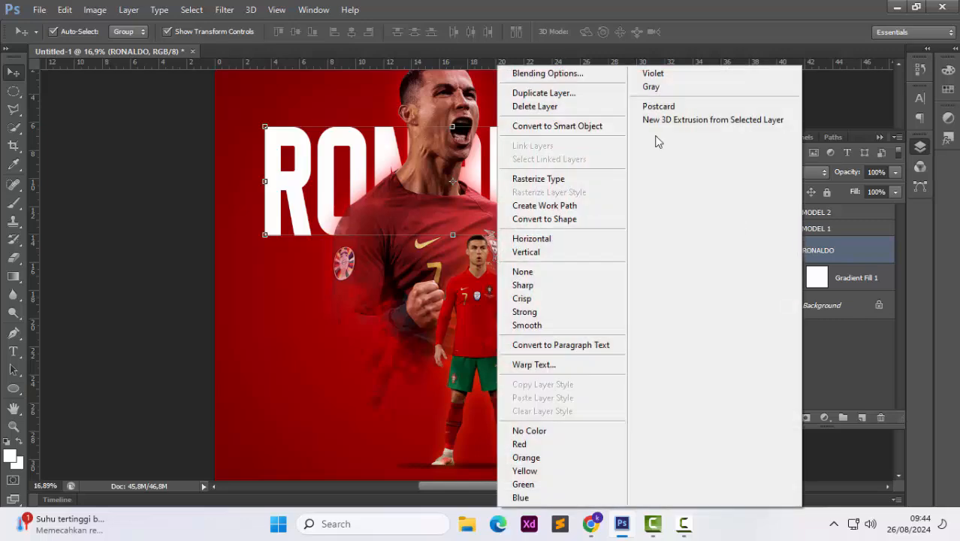
left_click(593, 77)
left_click(610, 303)
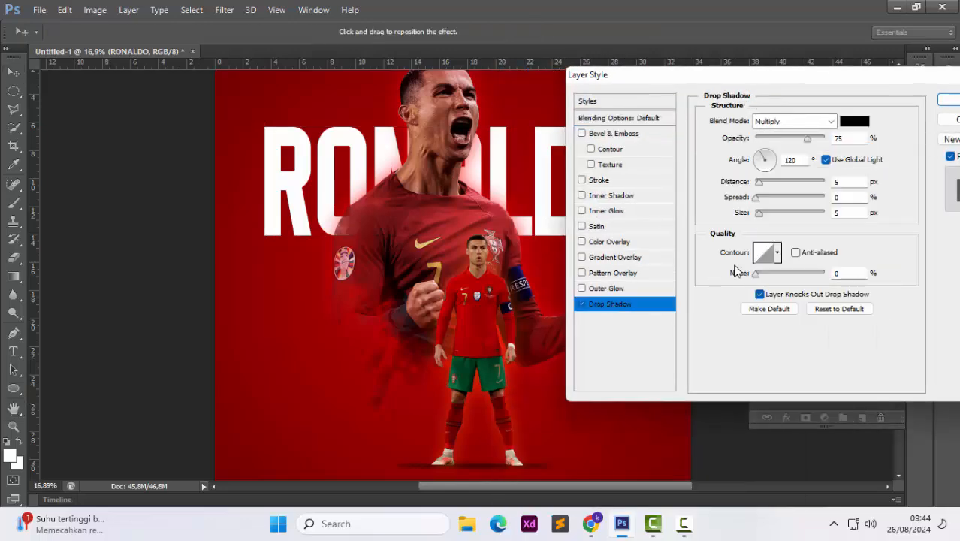
left_click_drag(757, 212, 781, 218)
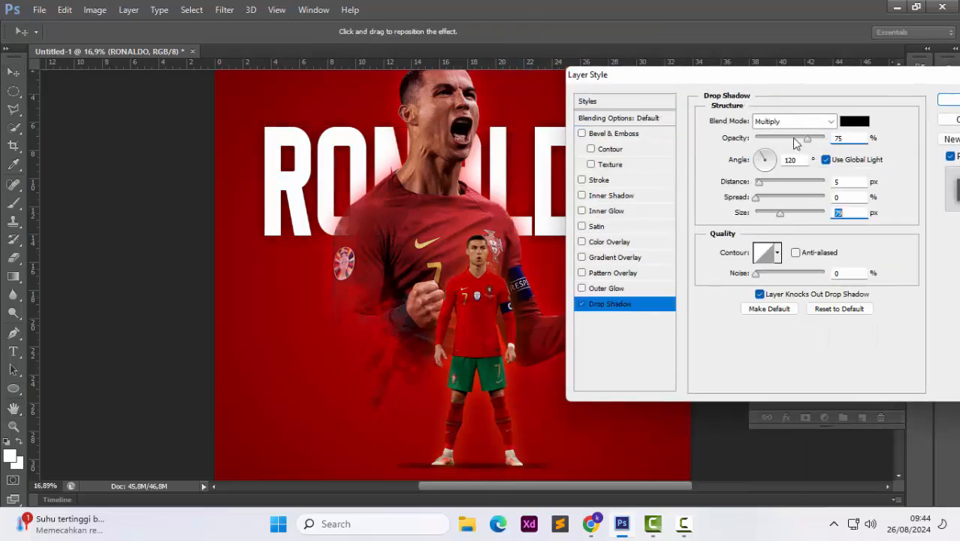
left_click_drag(834, 79, 797, 115)
mouse_move(771, 177)
left_mouse_down()
mouse_move(756, 179)
mouse_move(785, 179)
mouse_move(774, 178)
left_mouse_up()
left_click_drag(740, 246, 737, 250)
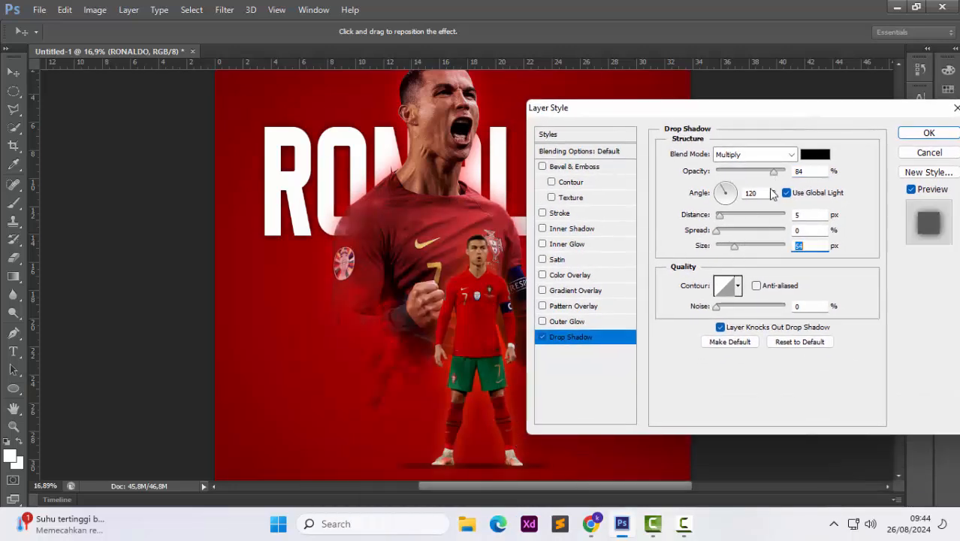
left_click_drag(719, 215, 714, 218)
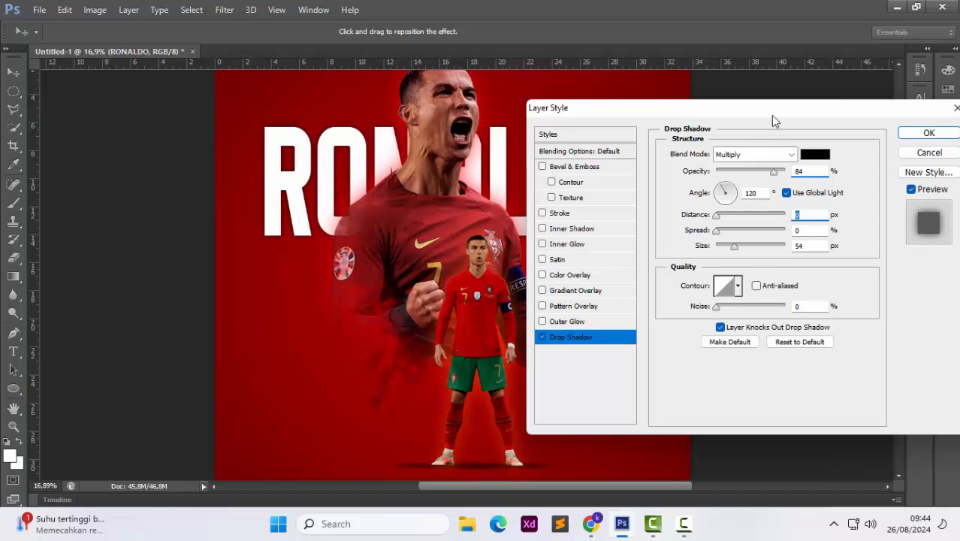
left_click_drag(771, 115, 728, 213)
left_click_drag(690, 341, 689, 348)
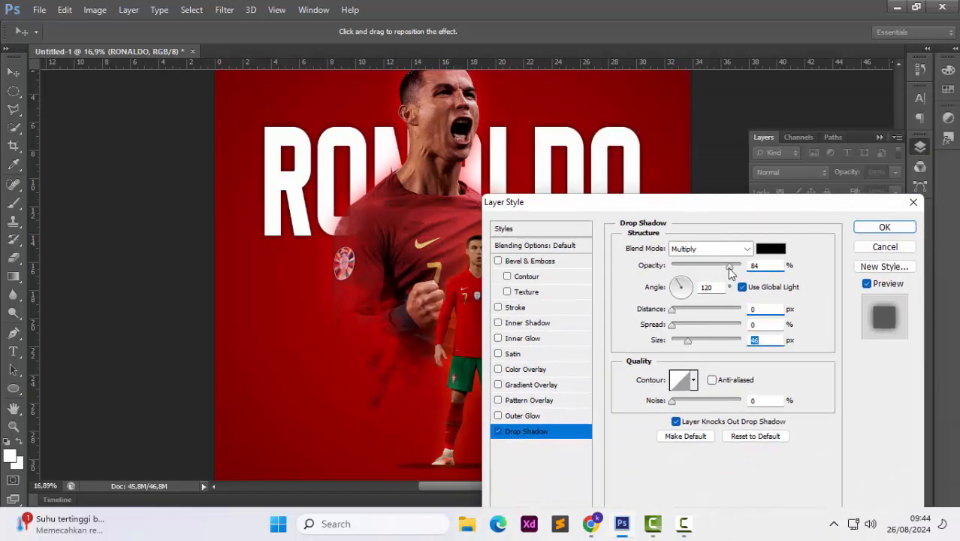
left_click_drag(729, 268, 692, 272)
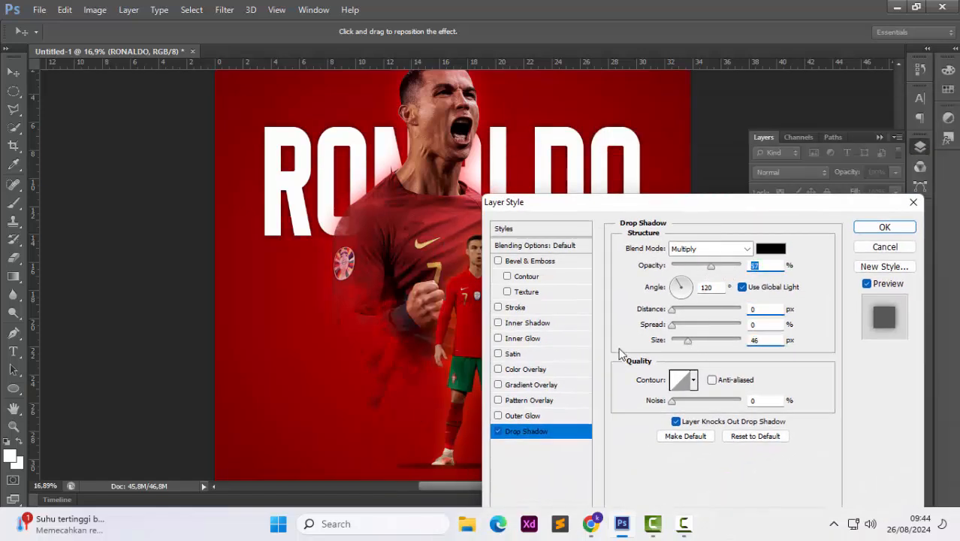
Add an Inner Shadow to the text in dark red 5f0101 with 0 px distance and 49 px size
left_click(528, 323)
left_click_drag(675, 342, 690, 352)
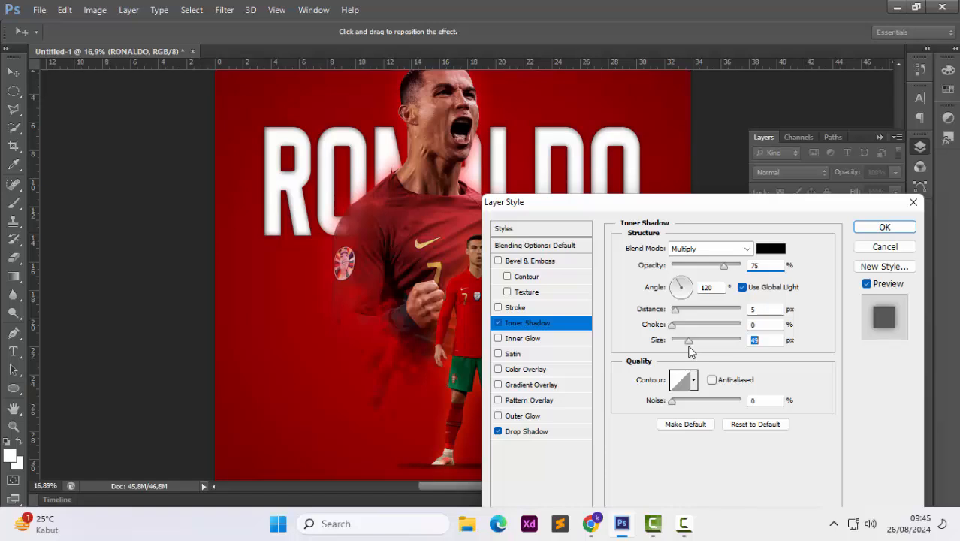
left_click(771, 247)
left_click(792, 207)
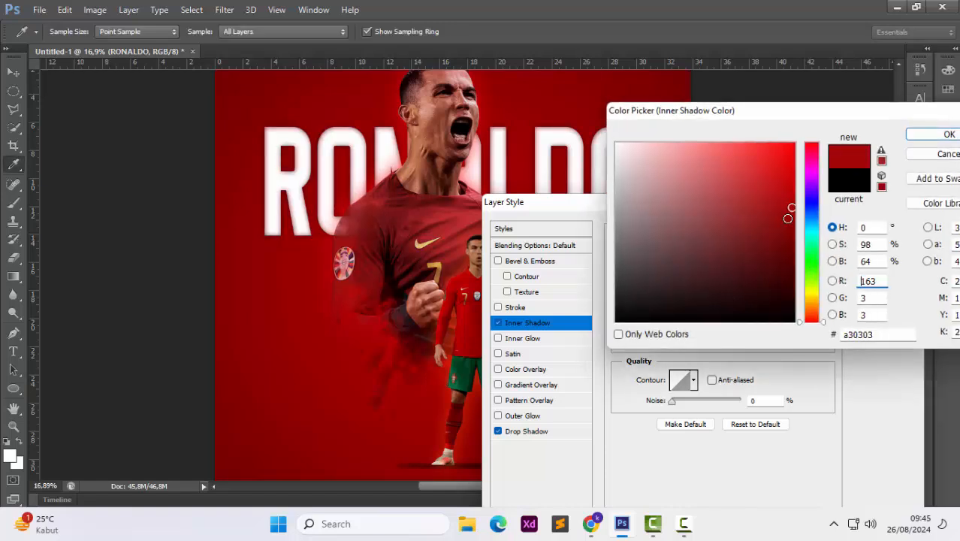
left_click_drag(788, 218, 789, 242)
left_click(794, 143)
left_click(793, 257)
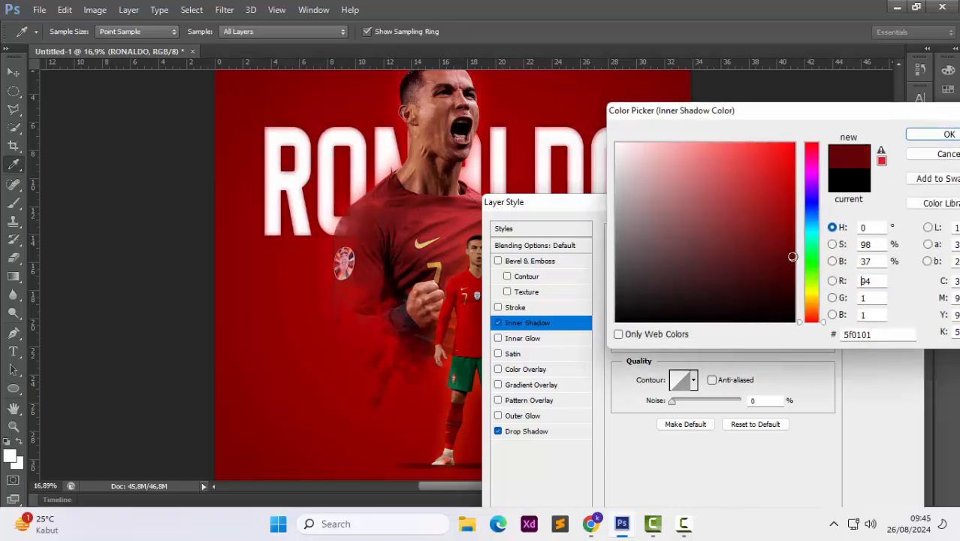
left_click(948, 134)
left_click_drag(675, 309, 674, 289)
left_click(685, 287)
left_click_drag(677, 290, 674, 280)
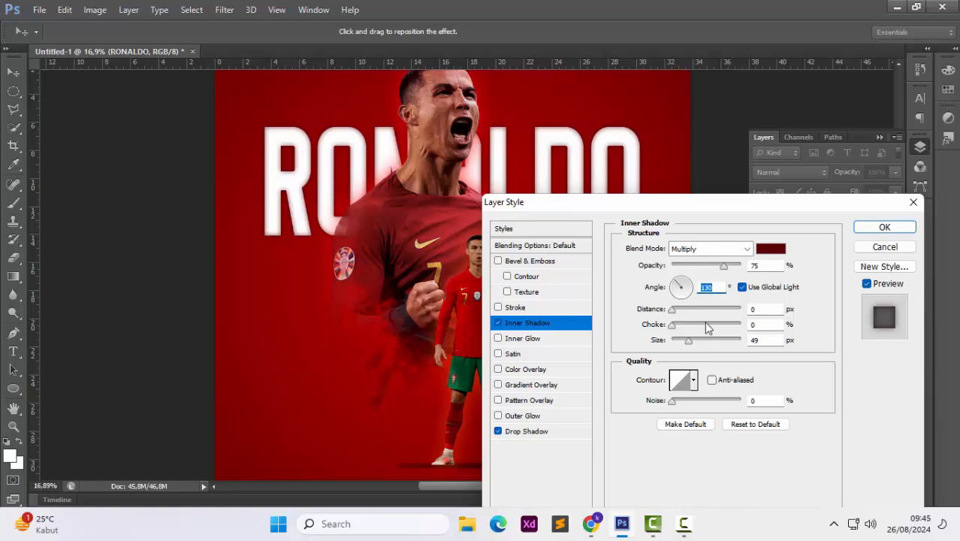
Add an Inner Glow to the text using Multiply blend mode and a 51 px size
left_click(536, 345)
left_click_drag(673, 382, 697, 383)
mouse_move(672, 280)
left_mouse_down()
mouse_move(707, 290)
mouse_move(671, 289)
left_mouse_up()
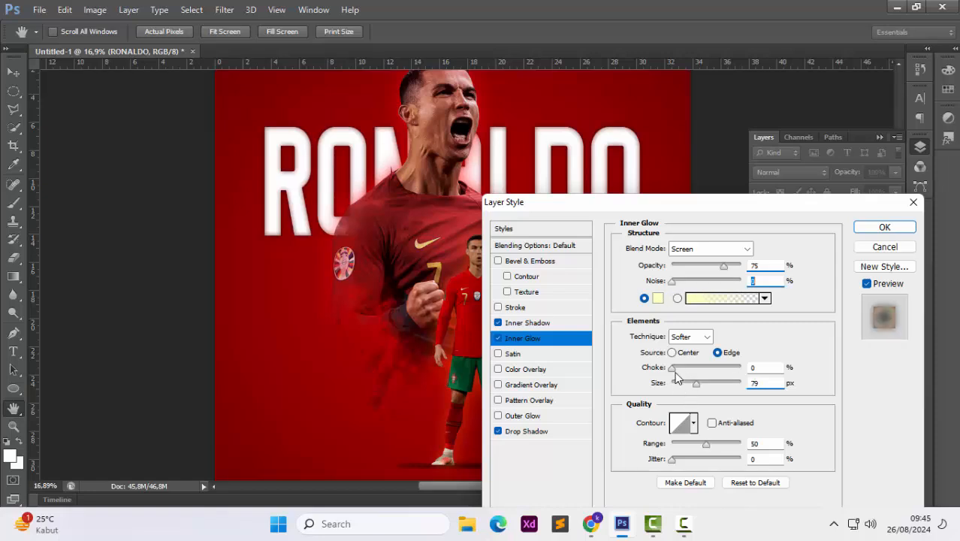
left_click_drag(696, 383, 689, 383)
left_click(745, 249)
left_click(725, 58)
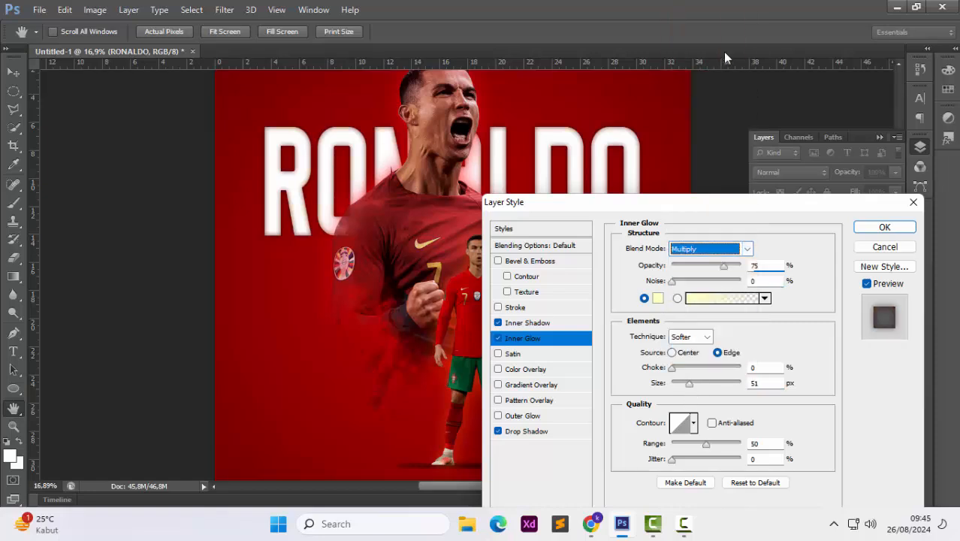
left_click(657, 299)
left_click_drag(811, 164, 812, 143)
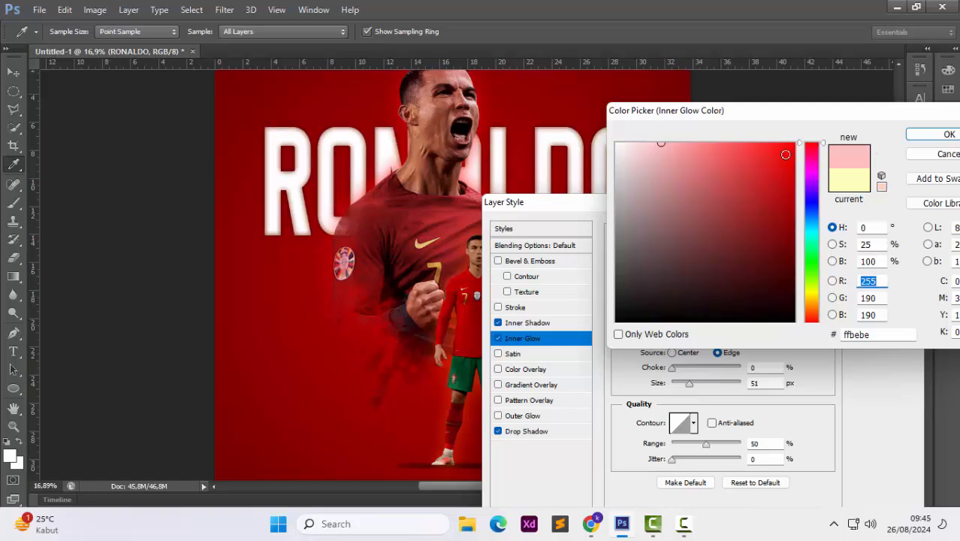
left_click(797, 144)
left_click(792, 218)
left_click(788, 199)
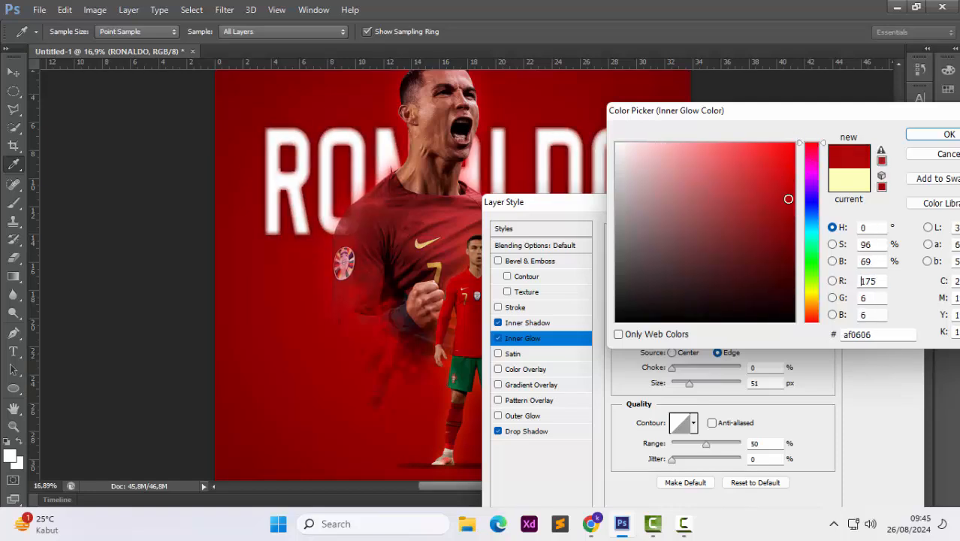
left_click(949, 133)
Change the Inner Glow colour to orange ff9000
mouse_move(690, 383)
left_mouse_down()
mouse_move(712, 385)
mouse_move(687, 383)
mouse_move(698, 393)
mouse_move(686, 392)
left_mouse_up()
left_click(658, 299)
left_click_drag(780, 296, 794, 143)
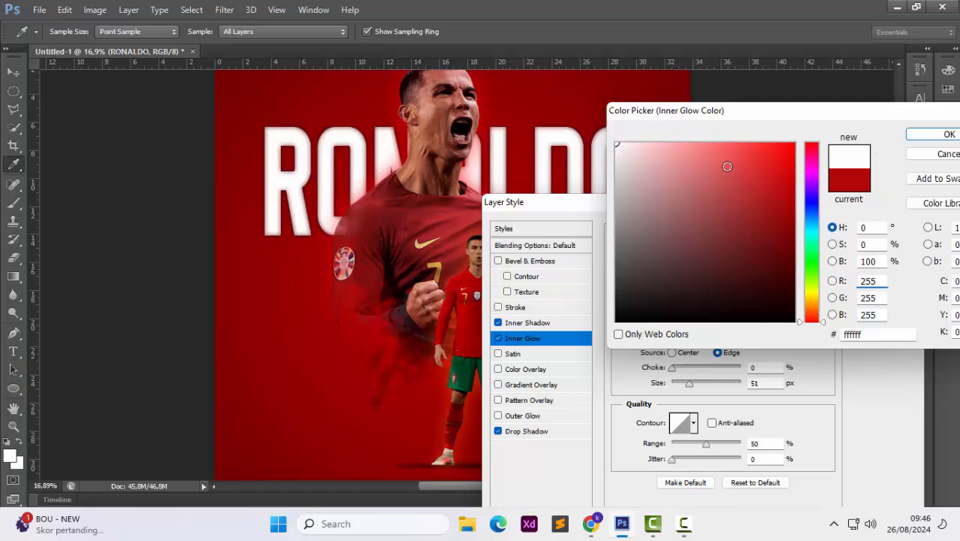
left_click(813, 304)
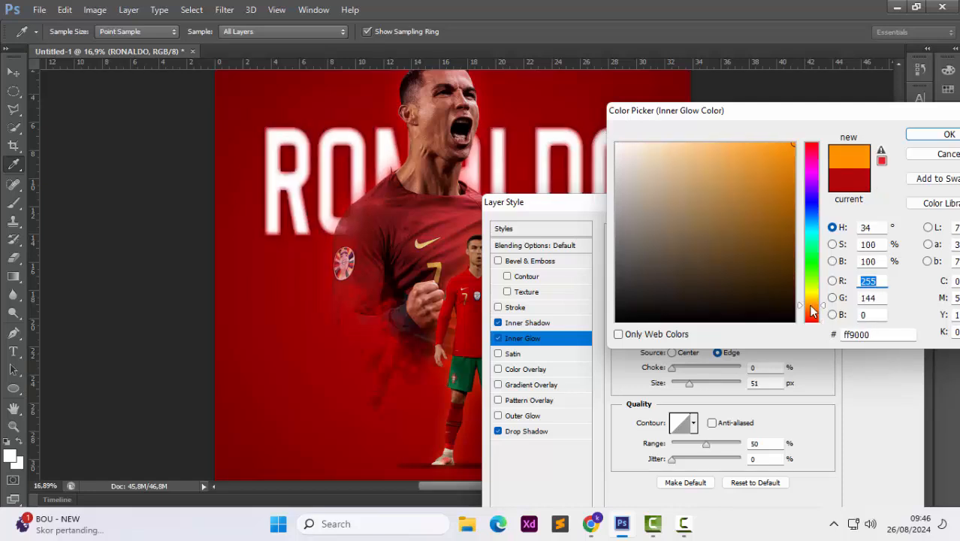
left_click(945, 134)
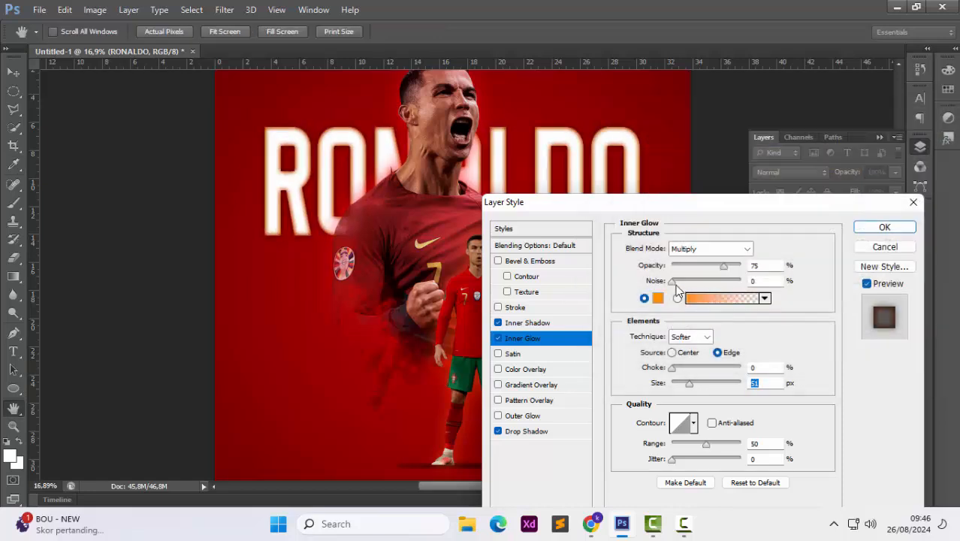
Set the Inner Glow range to 100%, readjust its size, and apply the layer styles
mouse_move(673, 282)
left_mouse_down()
mouse_move(812, 292)
mouse_move(666, 296)
left_mouse_up()
left_click_drag(685, 388, 681, 388)
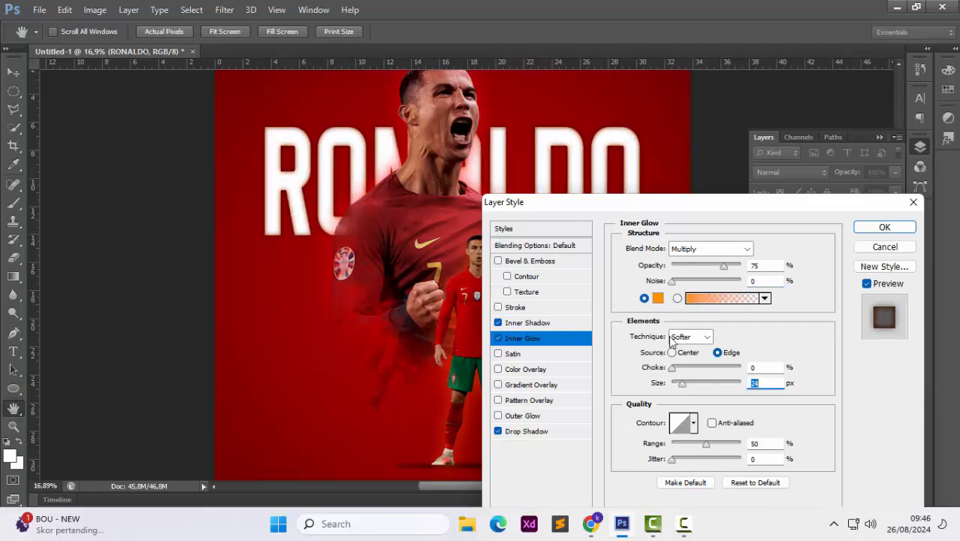
mouse_move(681, 460)
left_mouse_down()
mouse_move(709, 460)
mouse_move(656, 450)
mouse_move(741, 449)
mouse_move(670, 460)
left_mouse_up()
left_click_drag(682, 383, 700, 389)
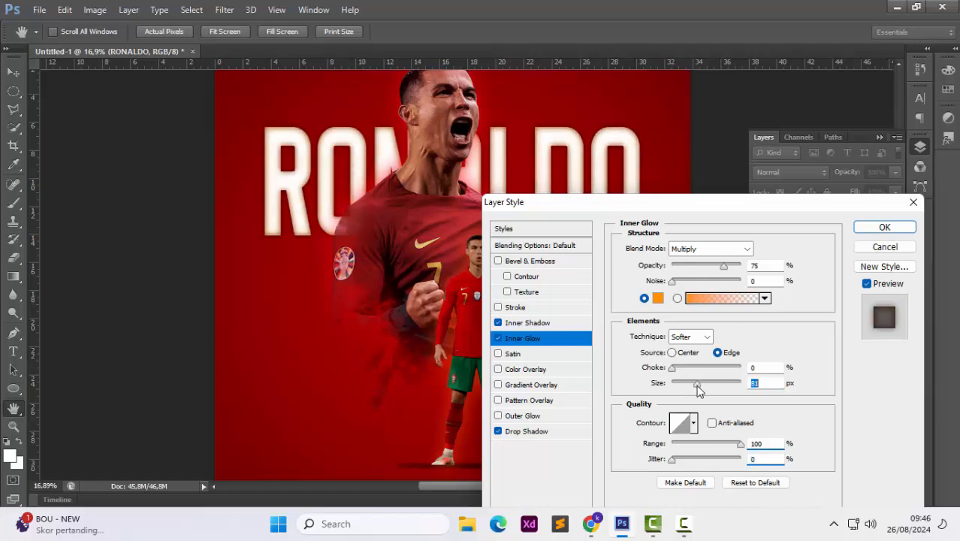
left_click(909, 229)
Warp the RONALDO text with the Arc Lower style at a -22.2% bend
scroll(571, 248, "down", 2)
scroll(560, 240, "up", 1)
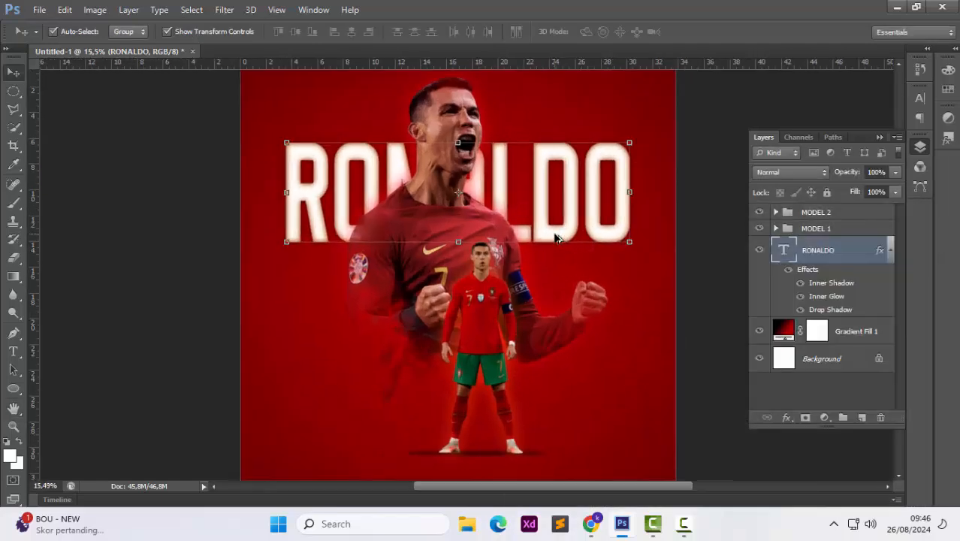
key("ctrl+t")
left_click(665, 31)
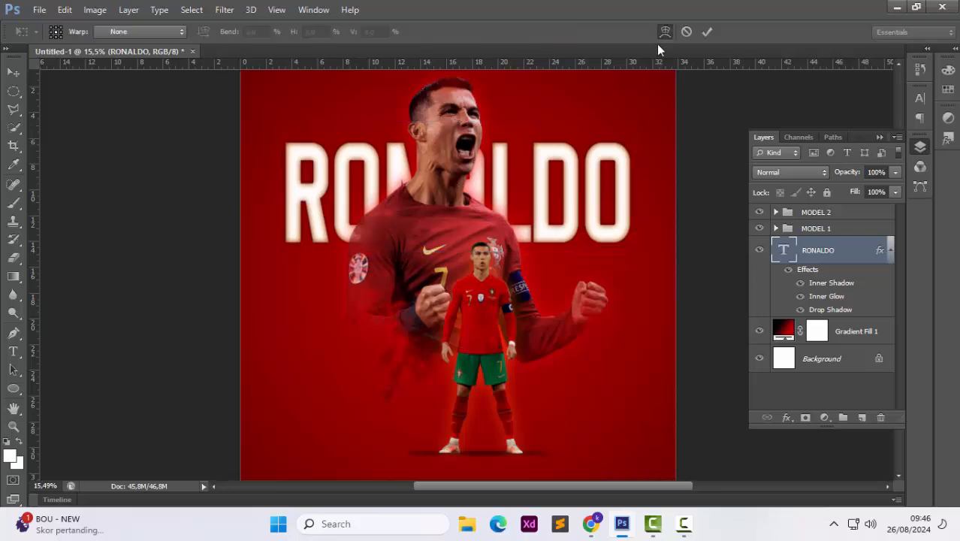
left_click(169, 32)
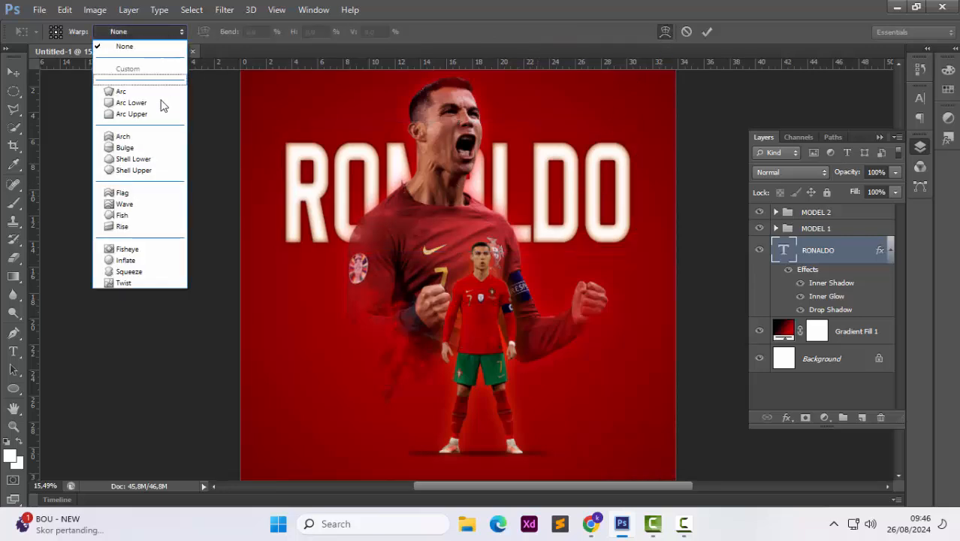
left_click(158, 83)
left_click(142, 32)
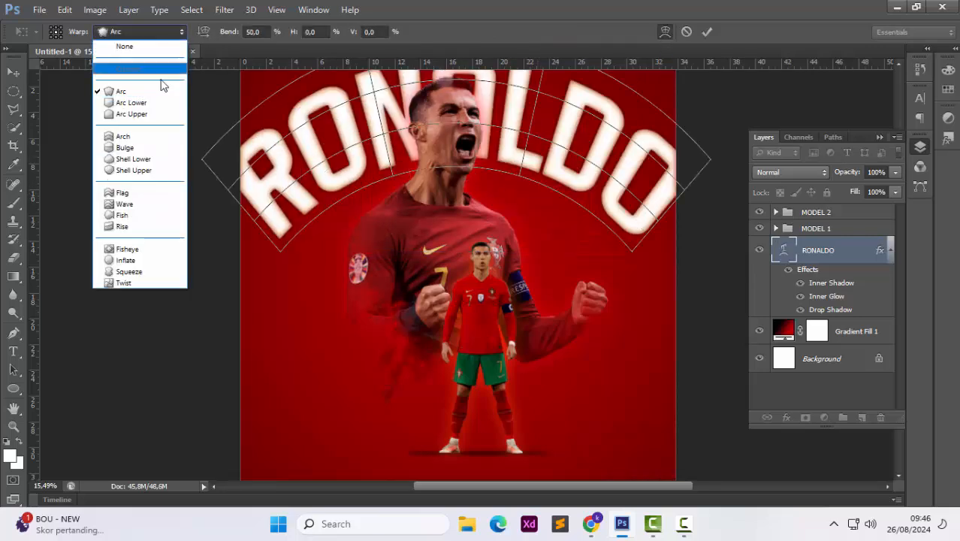
left_click(155, 99)
left_click_drag(455, 329, 460, 217)
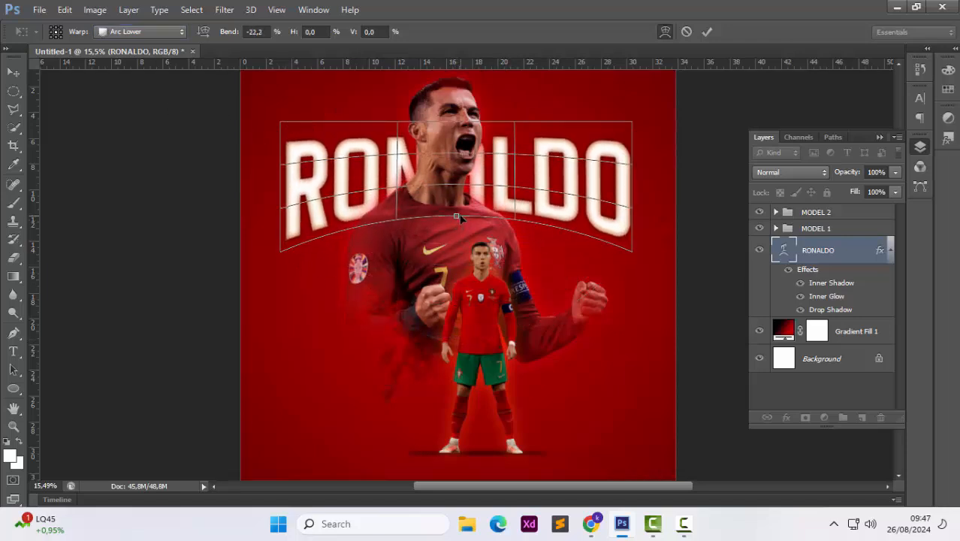
key("Escape")
Reposition the warped RONALDO text slightly on the canvas
key("ctrl+t")
left_click_drag(459, 121, 460, 112)
key("Return")
left_click_drag(502, 180, 504, 189)
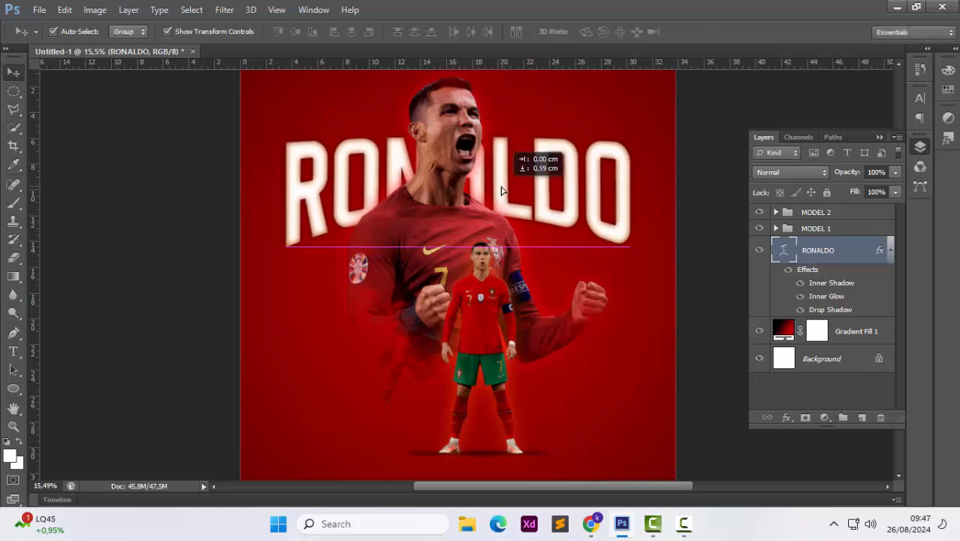
key("ctrl+a")
key("ctrl+d")
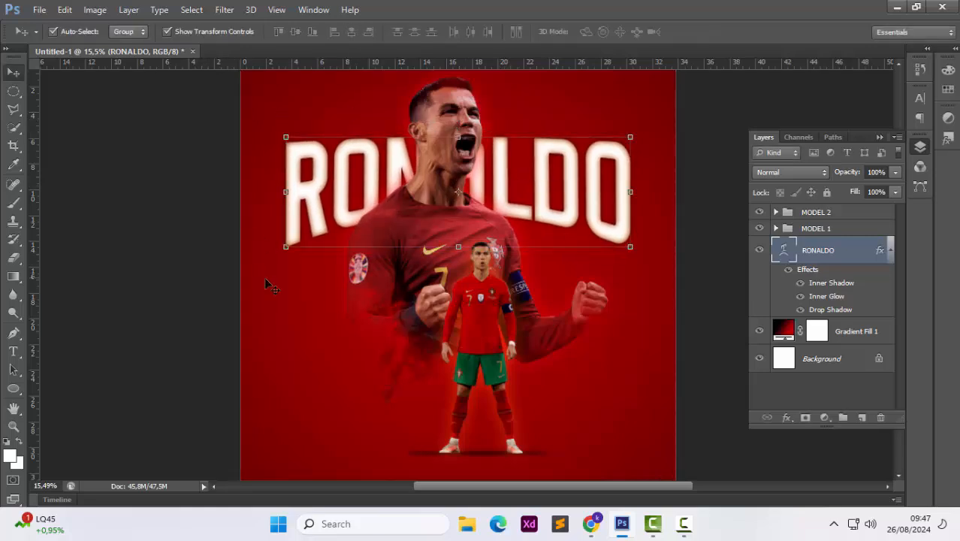
Set the foreground colour to dark red 780000
scroll(269, 283, "down", 2)
scroll(269, 283, "up", 1)
left_click(678, 274)
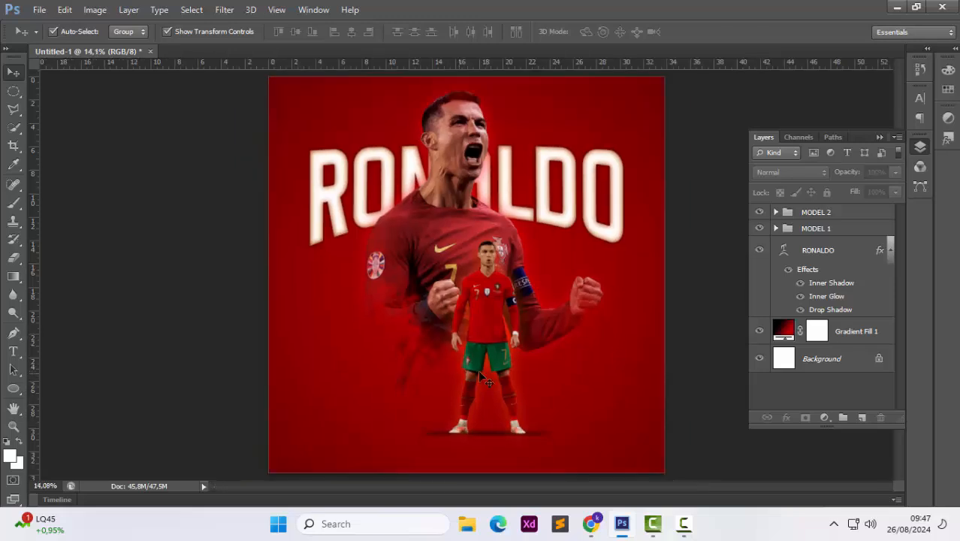
key("i")
left_click(10, 456)
left_click(318, 429)
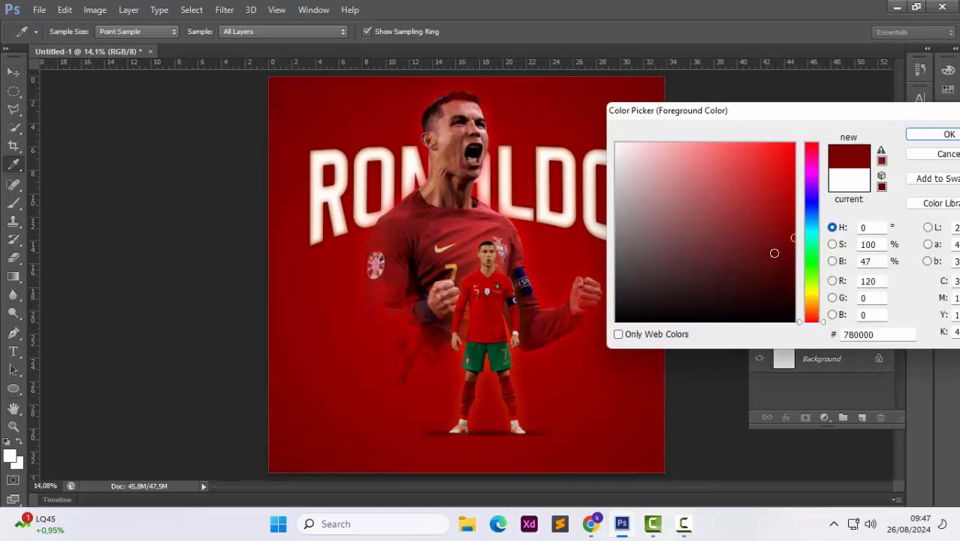
left_click(948, 134)
Switch to the Pen tool and create a new empty layer
key("p")
left_click(862, 417)
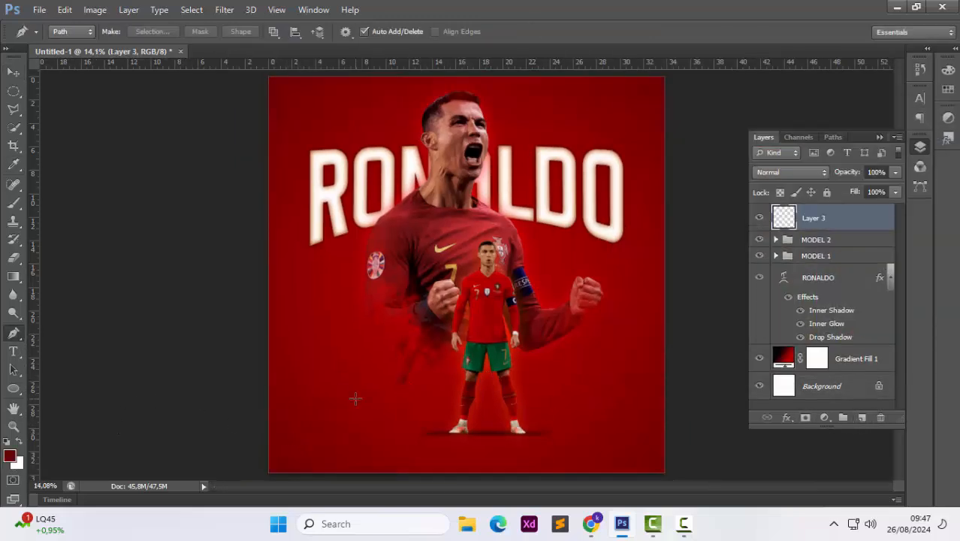
Draw a diagonal four-point path across the poster's lower half and fill it with the dark red foreground colour
left_click(271, 469)
left_click(455, 363)
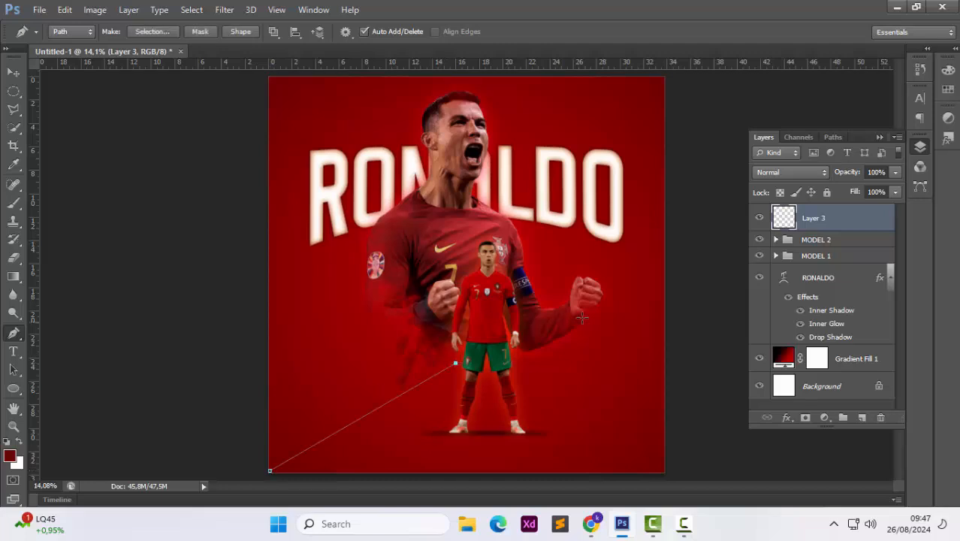
left_click(683, 300)
left_click(677, 474)
scroll(679, 440, "down", 2)
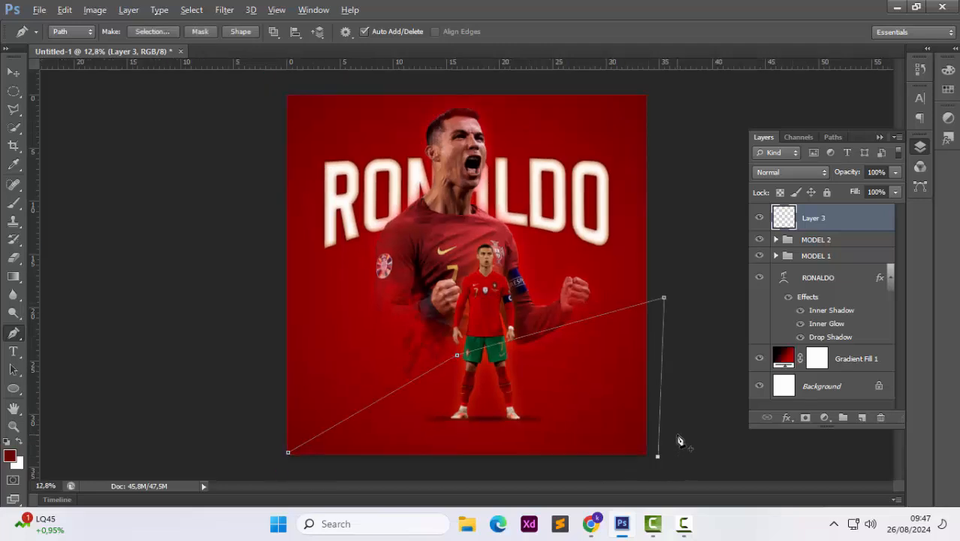
left_click(295, 452)
left_click(303, 438)
right_click(390, 405)
left_click(446, 159)
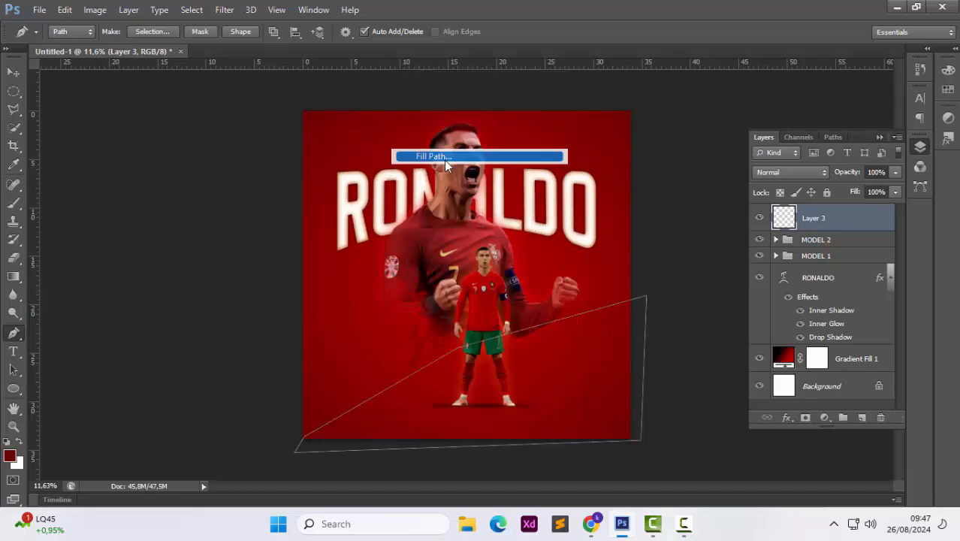
left_click(574, 127)
Delete the work path and move the filled shape layer below the RONALDO text, above the gradient fill
right_click(527, 400)
left_click(581, 93)
left_click_drag(810, 218, 813, 346)
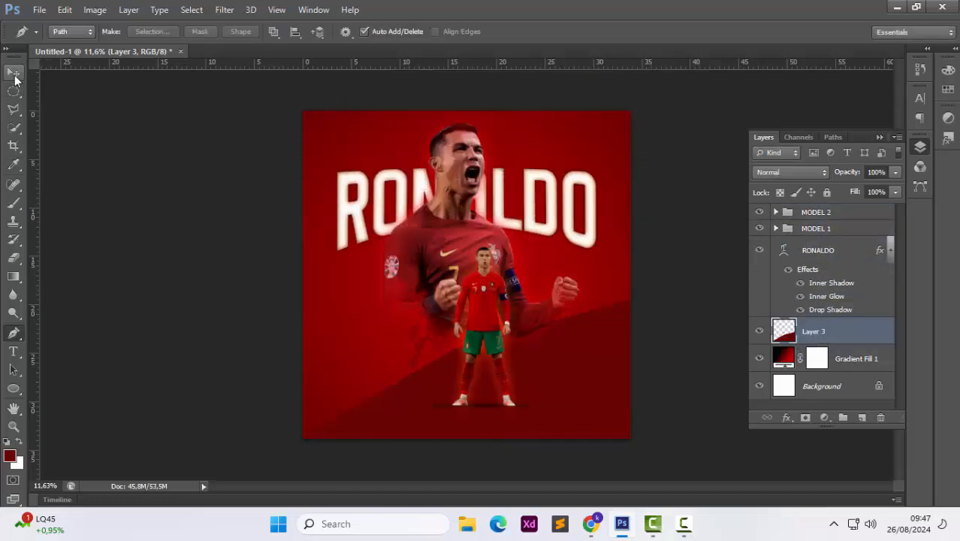
left_click(13, 72)
left_click(334, 326)
scroll(334, 326, "up", 1)
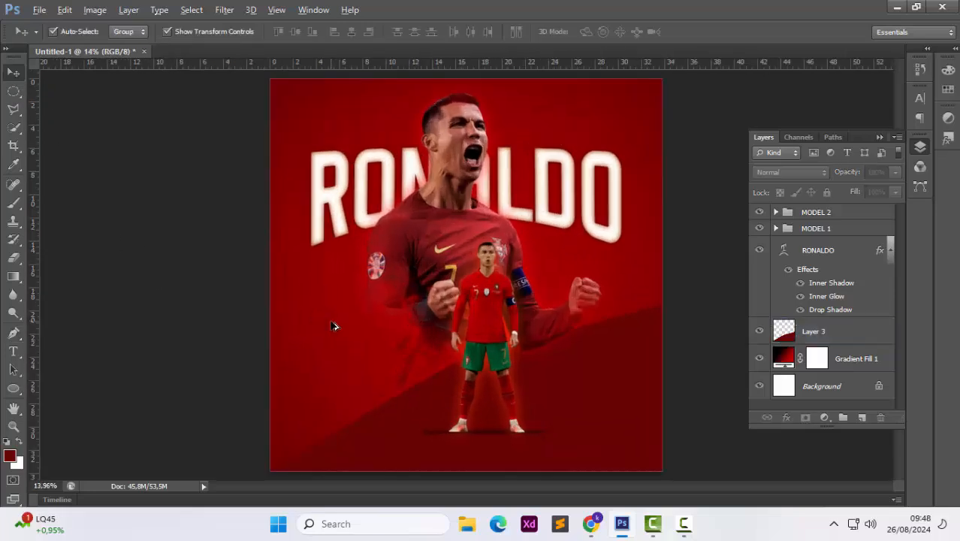
left_click(392, 357)
left_click(697, 259)
scroll(412, 423, "down", 1)
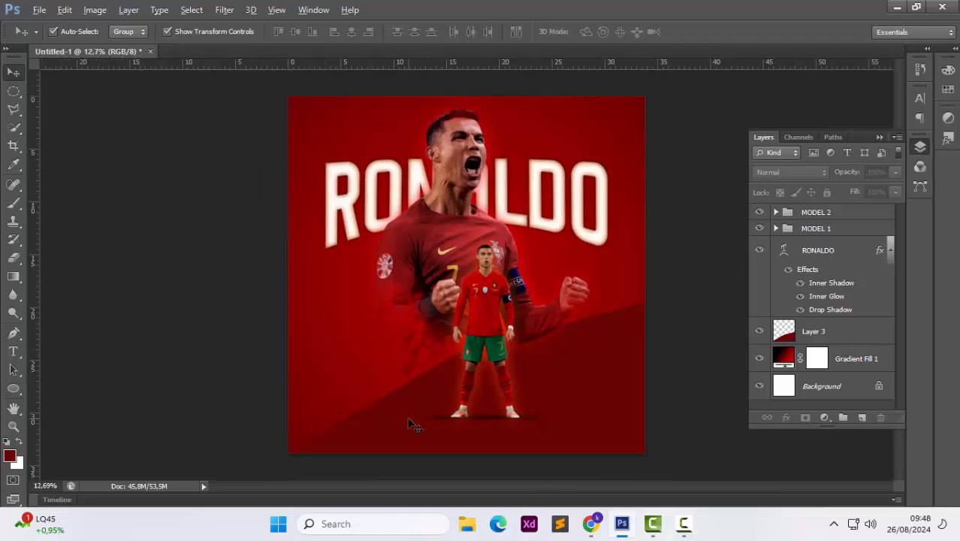
scroll(415, 423, "up", 1)
scroll(422, 423, "up", 1)
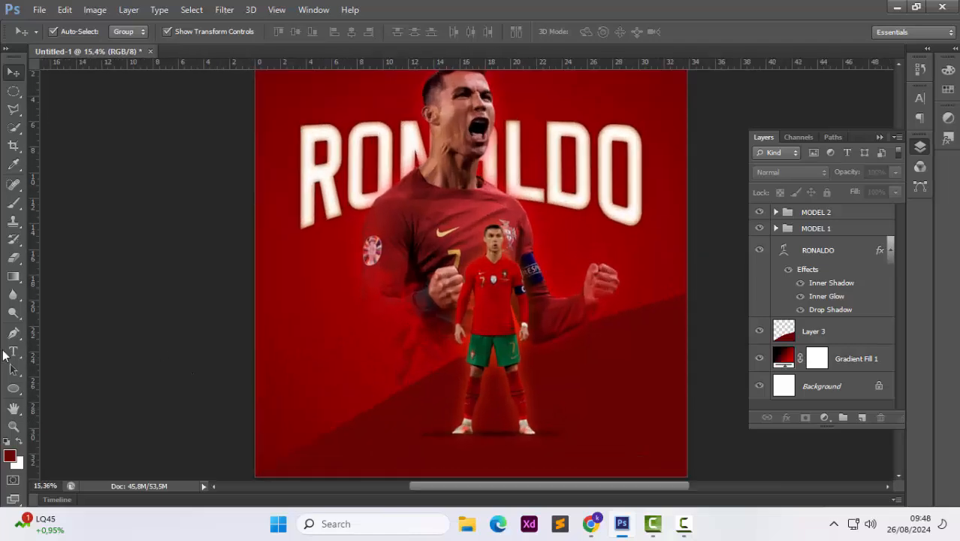
Add white CRISTIANO text in Sporta 30 pt above the RONALDO title
left_click(13, 352)
scroll(326, 295, "up", 1)
left_click(451, 32)
left_click(617, 144)
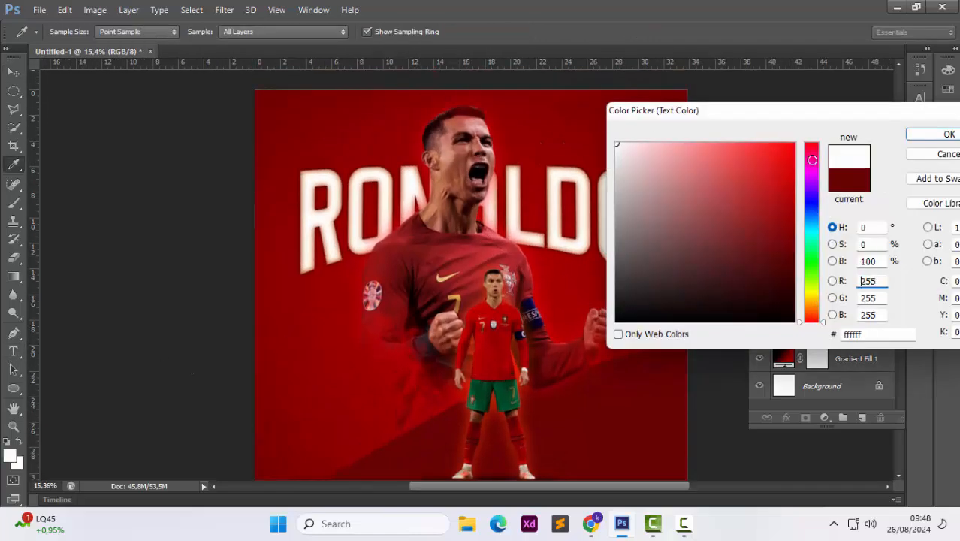
key("Return")
left_click(309, 149)
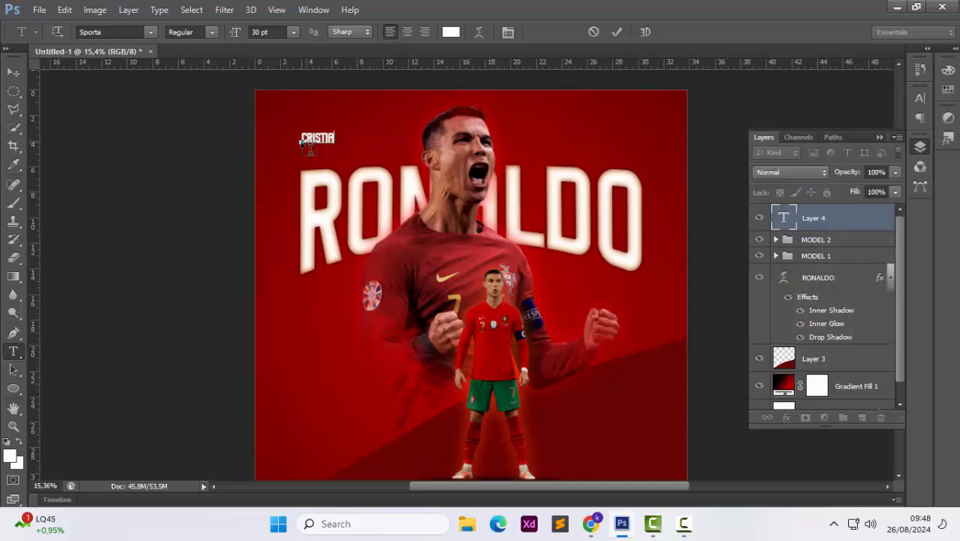
Set the CRISTIANO text's tracking to 2480
key("ctrl+a")
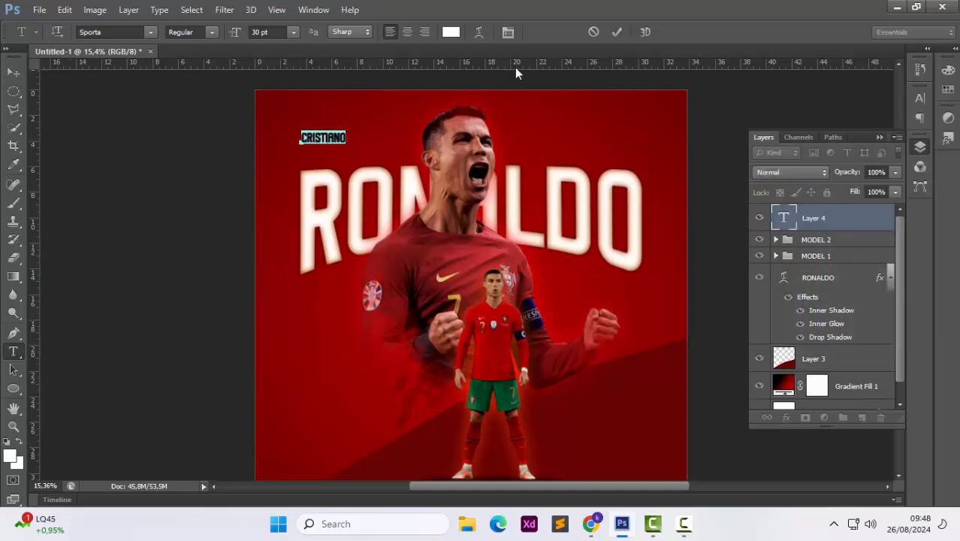
left_click(920, 97)
left_click_drag(838, 143, 930, 149)
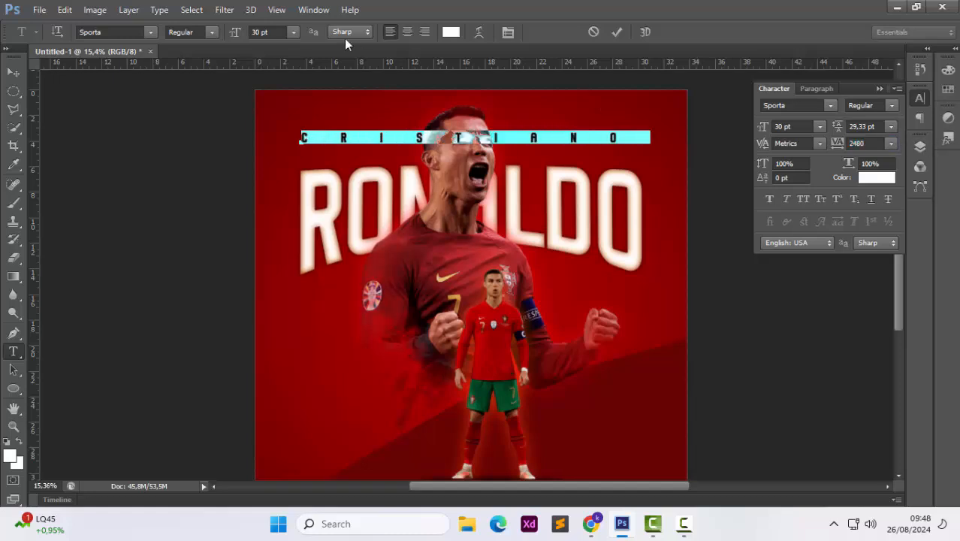
Center the CRISTIANO text horizontally on the canvas
left_click(14, 72)
key("ctrl+a")
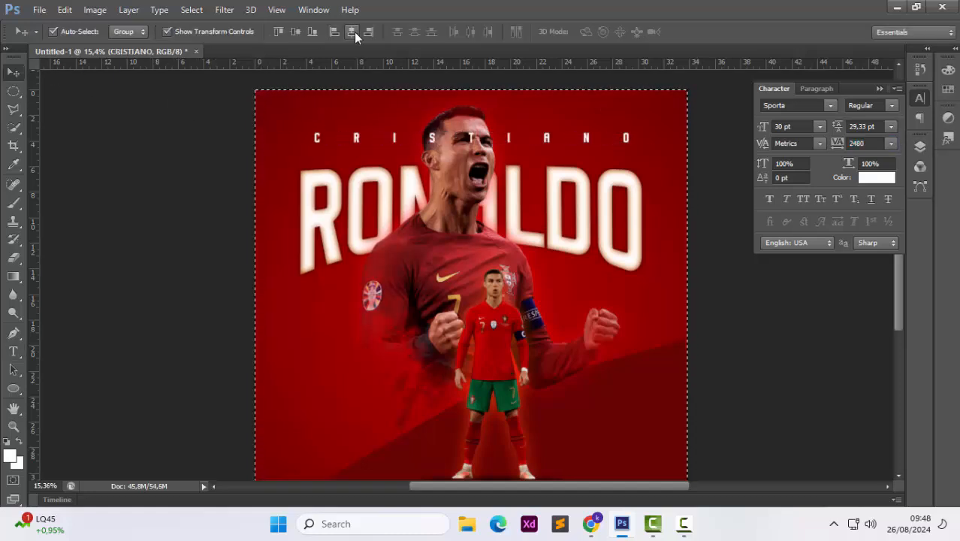
left_click(351, 31)
Move the CRISTIANO layer below the RONALDO layer and nudge the text slightly down
left_click(920, 146)
left_click_drag(811, 218, 810, 345)
left_click_drag(625, 131, 625, 144)
left_click(711, 112)
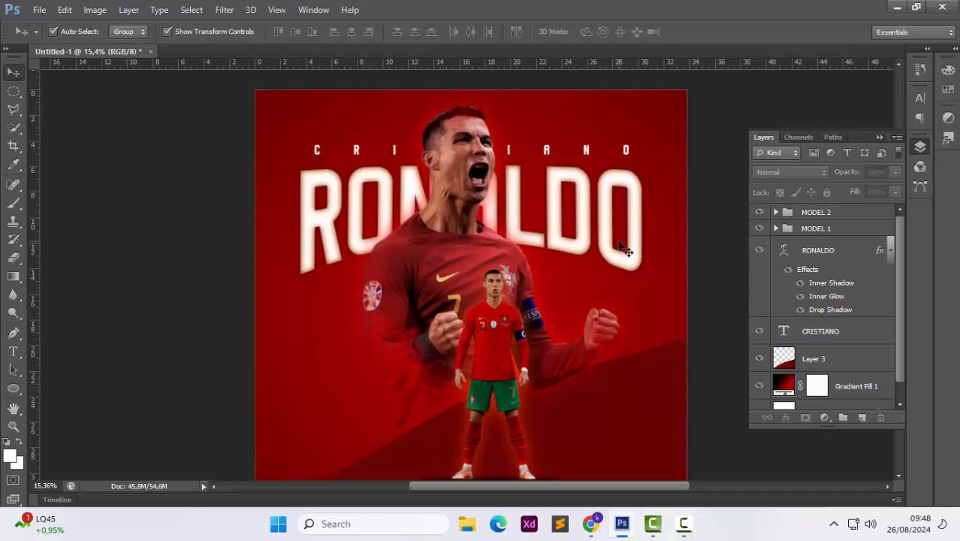
Add a red Solid Color fill layer at the top of the MODEL 1 group and set its blend mode to Color Dodge
scroll(620, 242, "down", 1)
scroll(604, 229, "up", 3)
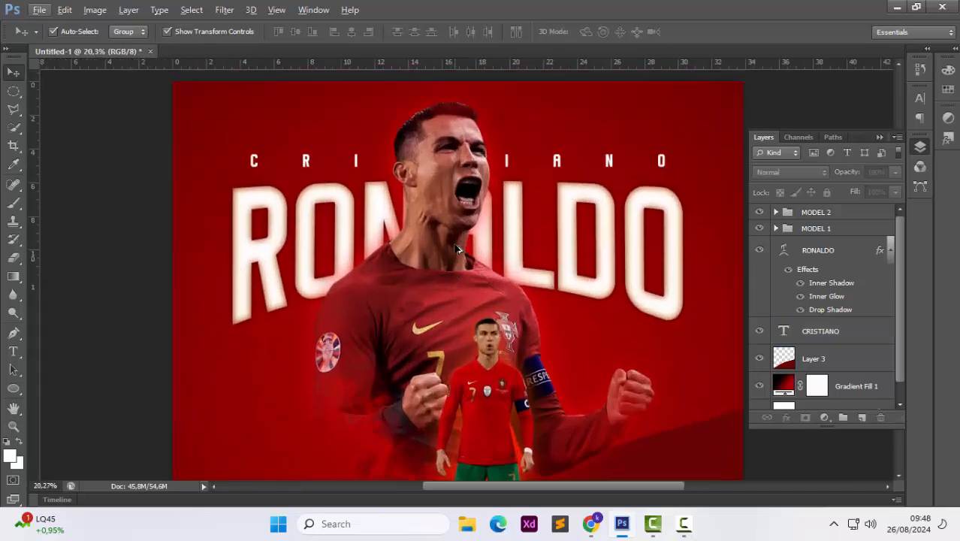
scroll(455, 244, "up", 3)
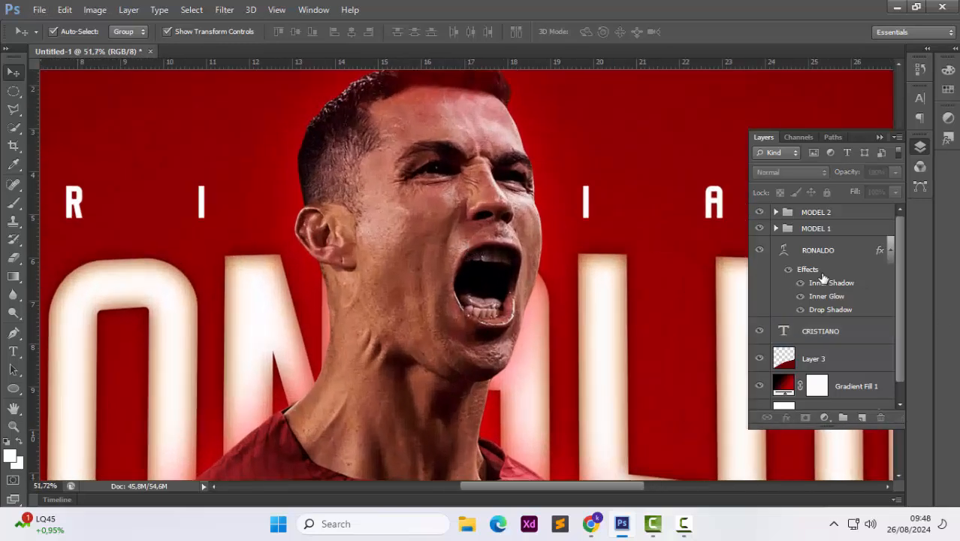
left_click(776, 229)
left_click(849, 315)
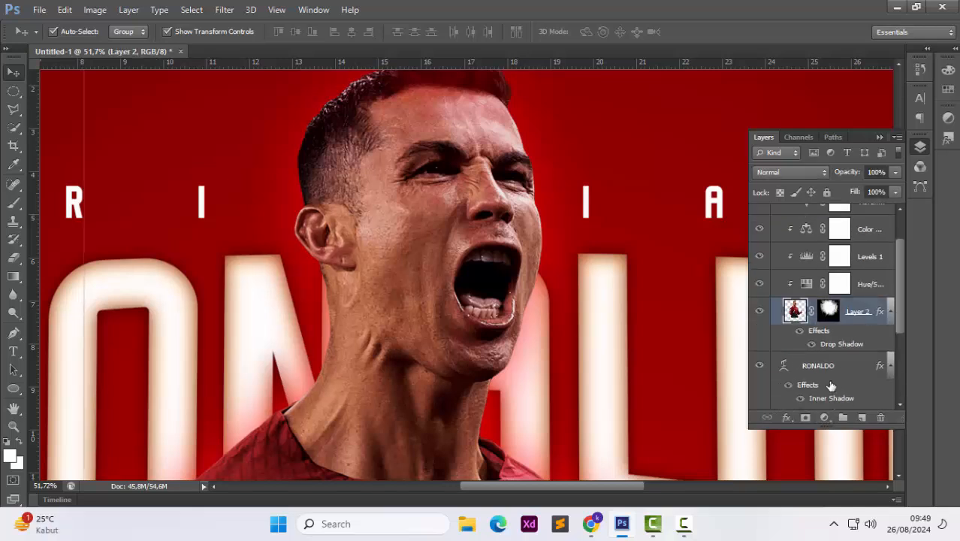
scroll(826, 338, "up", 2)
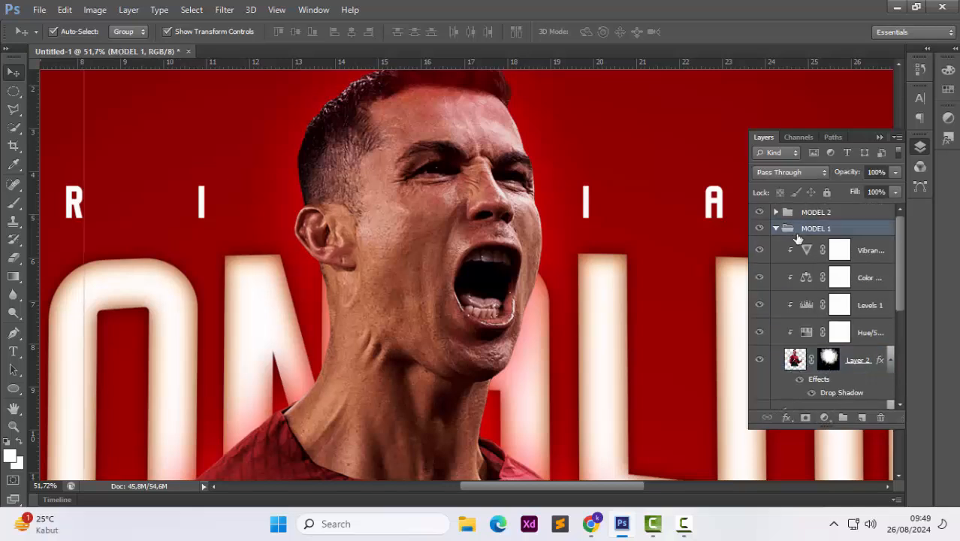
left_click(802, 248)
left_click(825, 417)
left_click(832, 108)
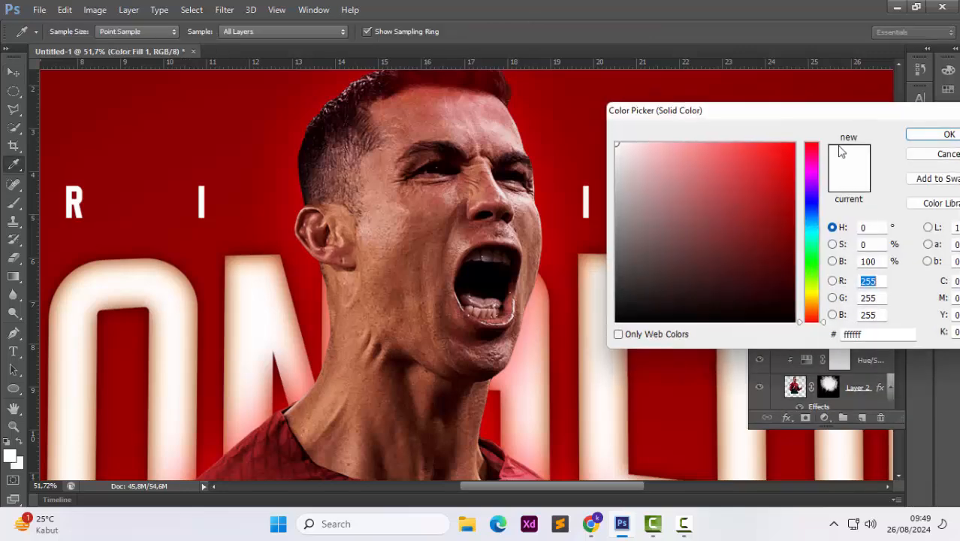
left_click(794, 143)
left_click(915, 135)
left_click(804, 175)
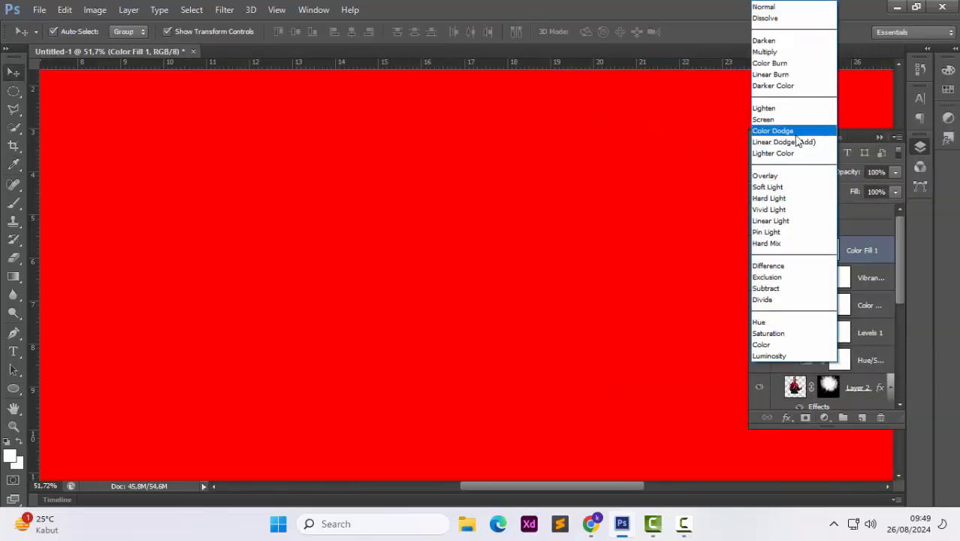
left_click(792, 153)
left_click(796, 172)
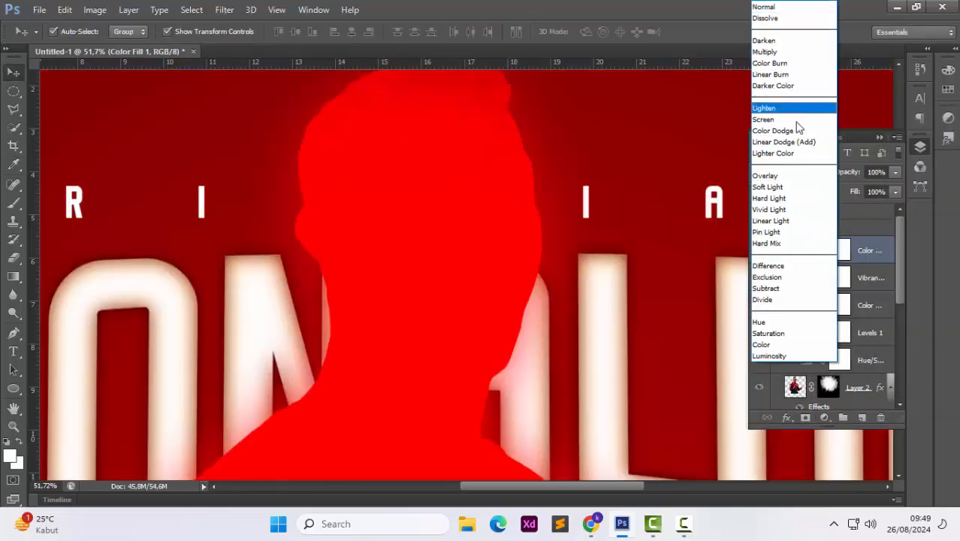
left_click(798, 130)
Clip the colour fill to the player layers and invert its mask to black
key("alt")
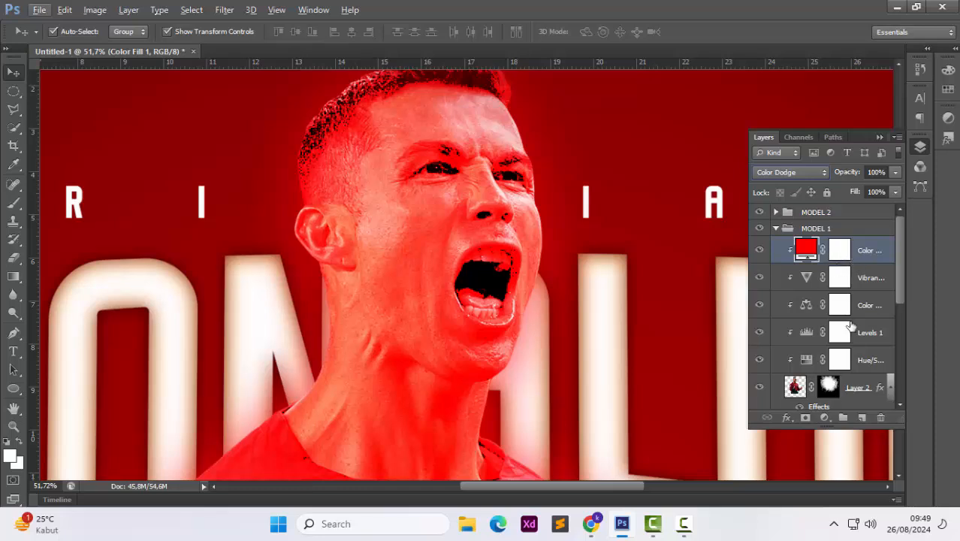
left_click(839, 250)
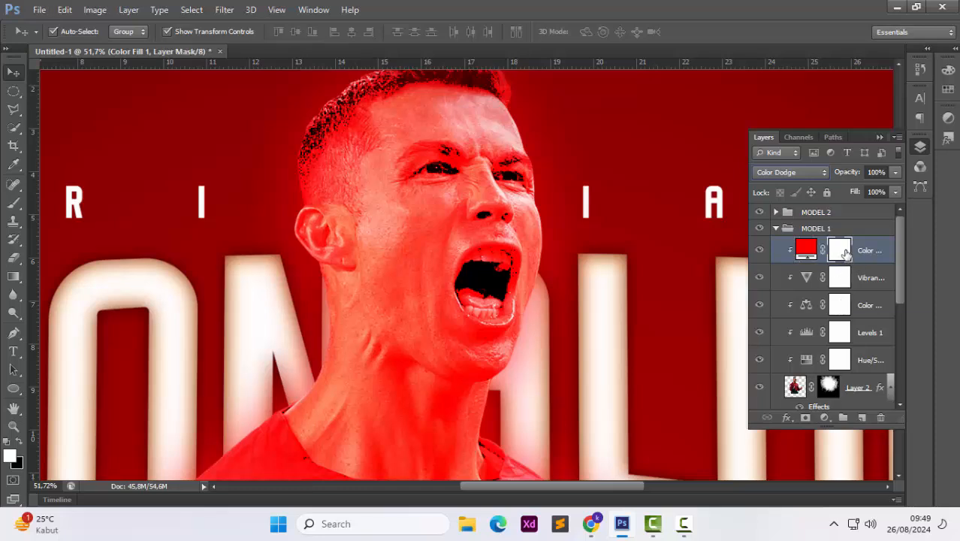
key("ctrl+i")
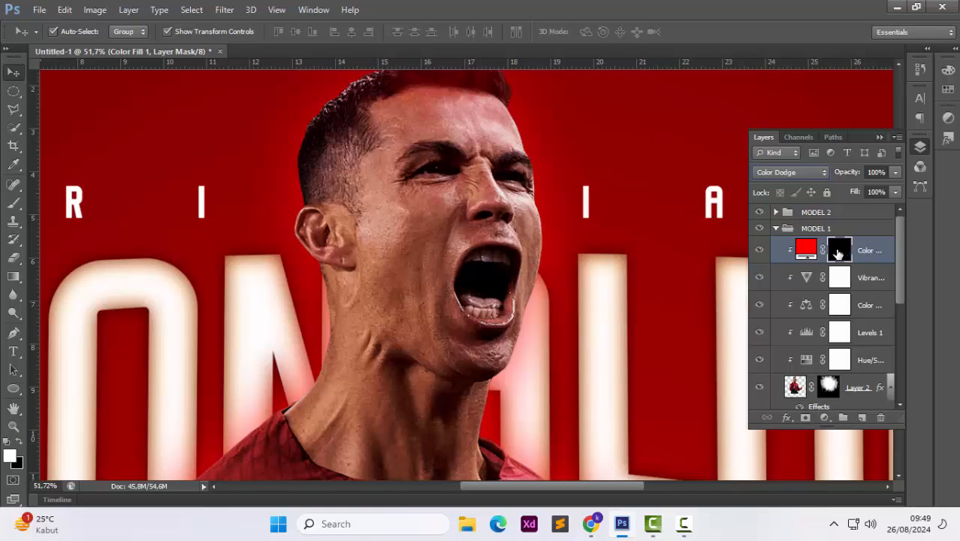
Set a soft round brush to about 40 px and paint the mask over the player's left eye
key("b")
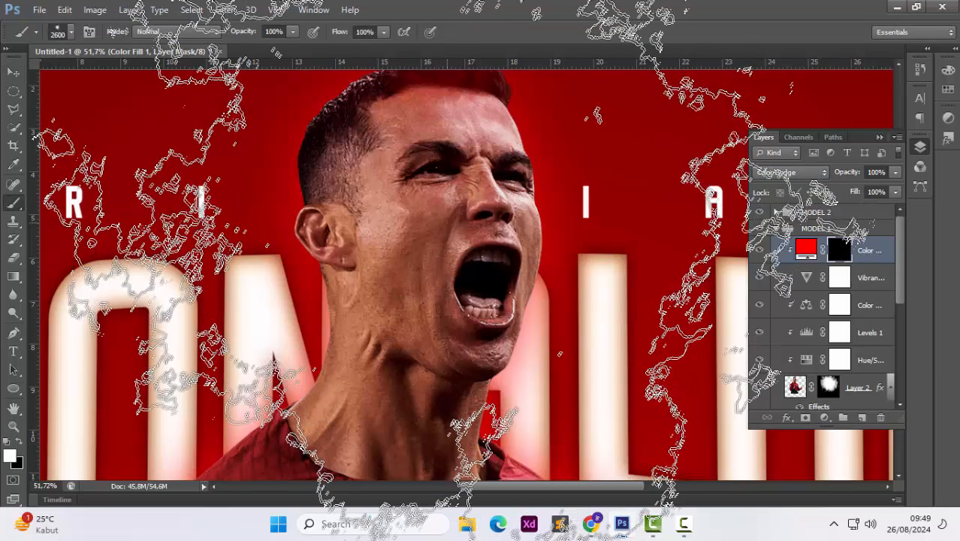
right_click(445, 231)
mouse_move(590, 263)
left_mouse_down()
mouse_move(540, 271)
mouse_move(497, 258)
left_mouse_up()
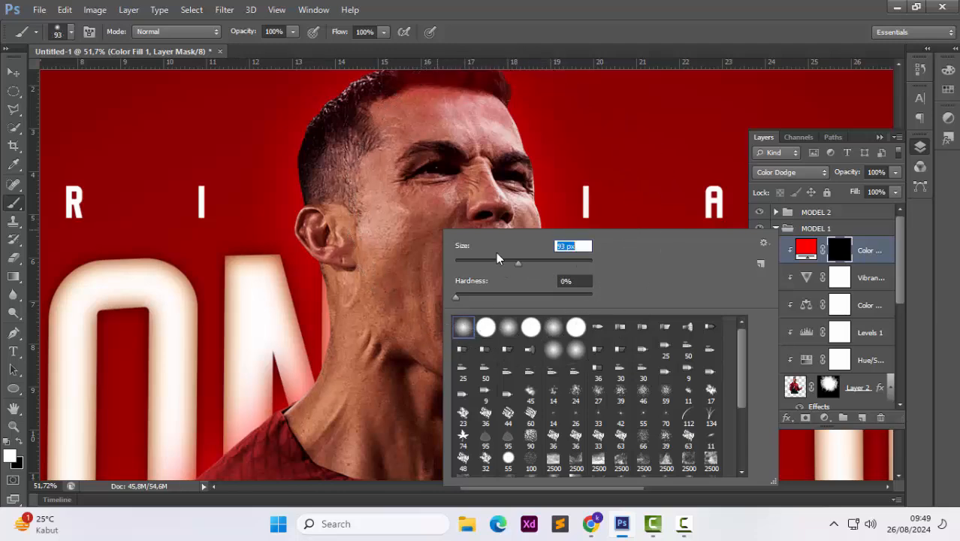
key("Return")
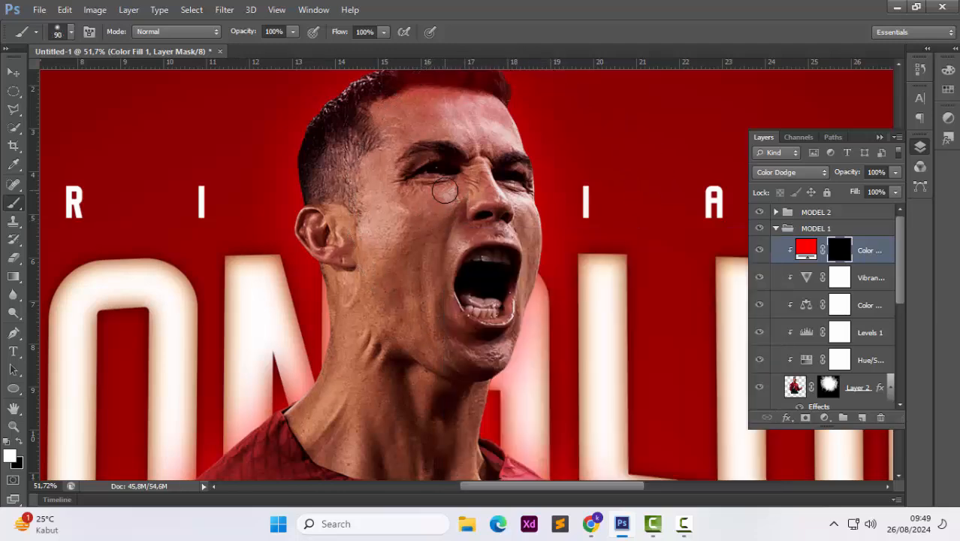
key("bracketleft")
key("bracketleft")
key("bracketleft")
key("bracketleft")
key("bracketleft")
key("bracketleft")
key("bracketleft")
scroll(441, 170, "up", 5)
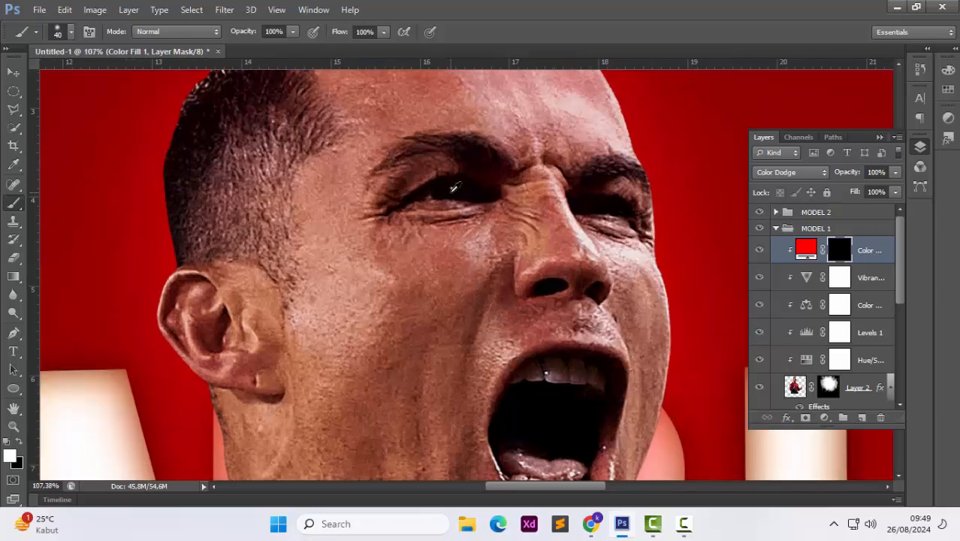
left_click_drag(449, 191, 464, 188)
Undo the last eye brush stroke
scroll(464, 188, "down", 9)
scroll(489, 196, "up", 9)
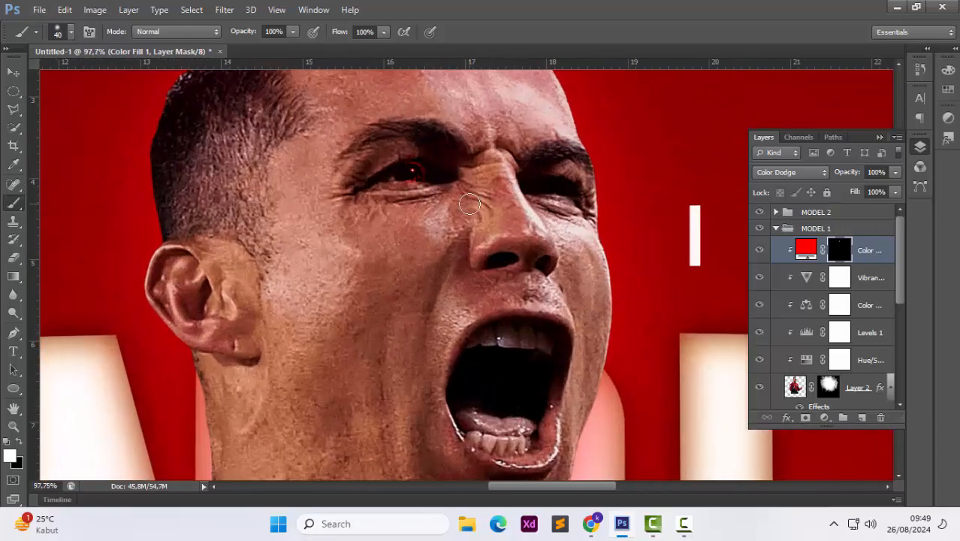
key("ctrl+z")
Zoom in and out to inspect the glowing red eyes on the player's face
scroll(414, 196, "down", 5)
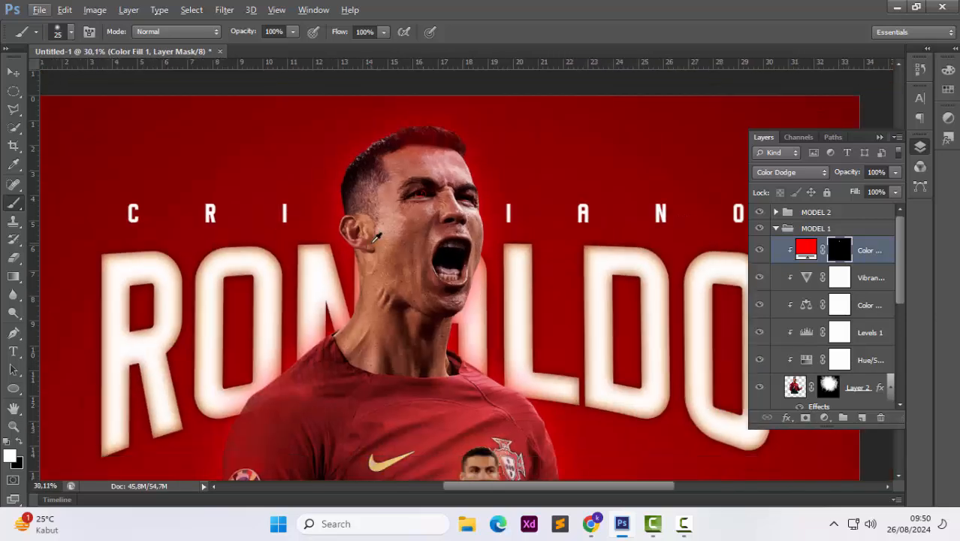
scroll(375, 237, "up", 2)
scroll(376, 237, "up", 5)
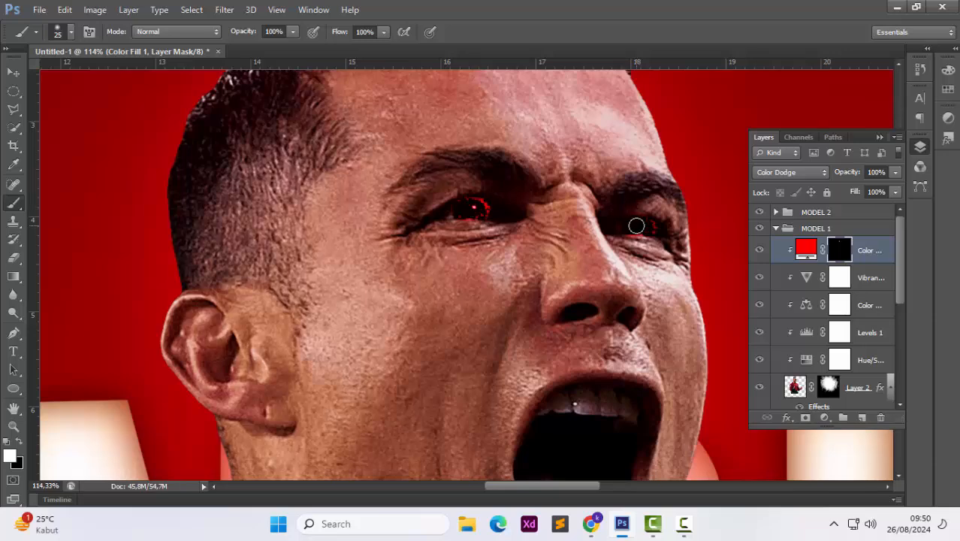
scroll(426, 229, "down", 6)
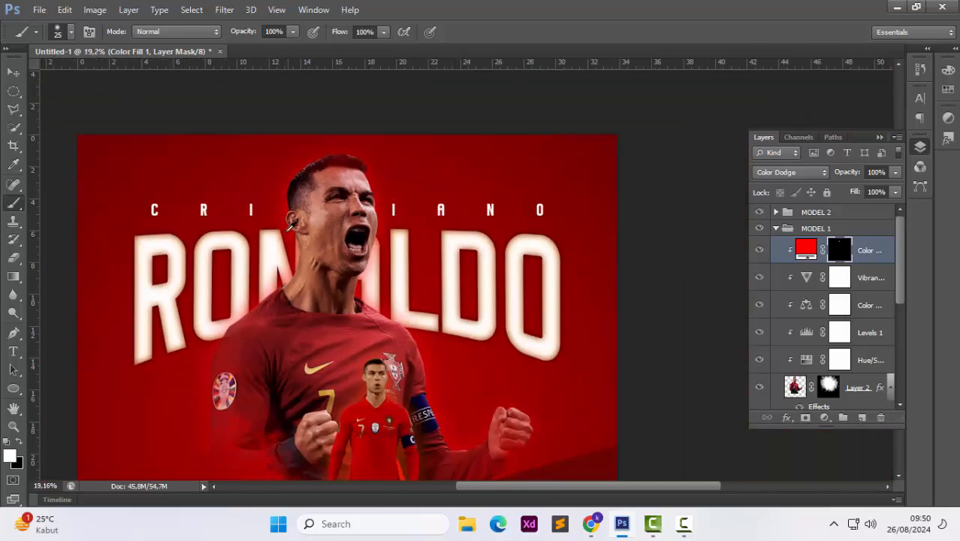
scroll(300, 245, "up", 3)
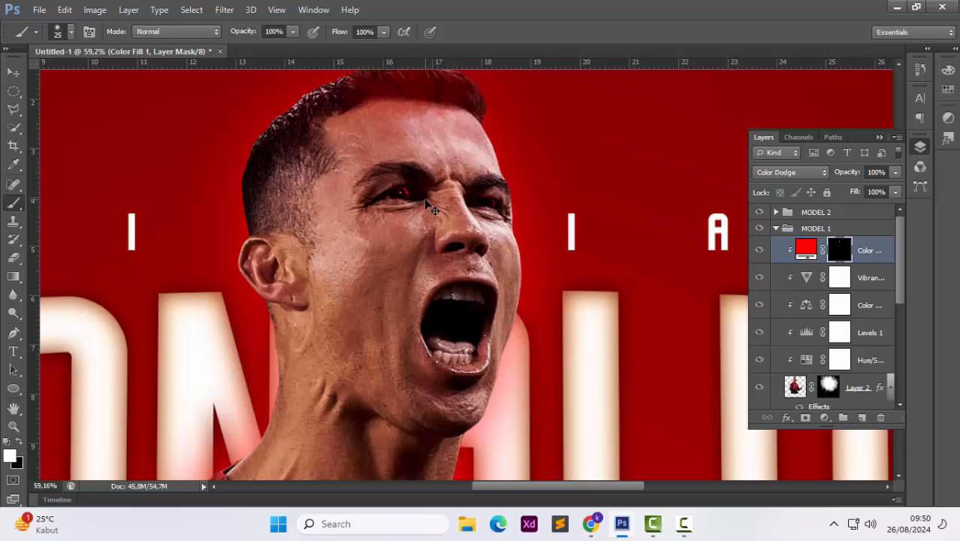
scroll(426, 205, "down", 4)
scroll(441, 220, "up", 2)
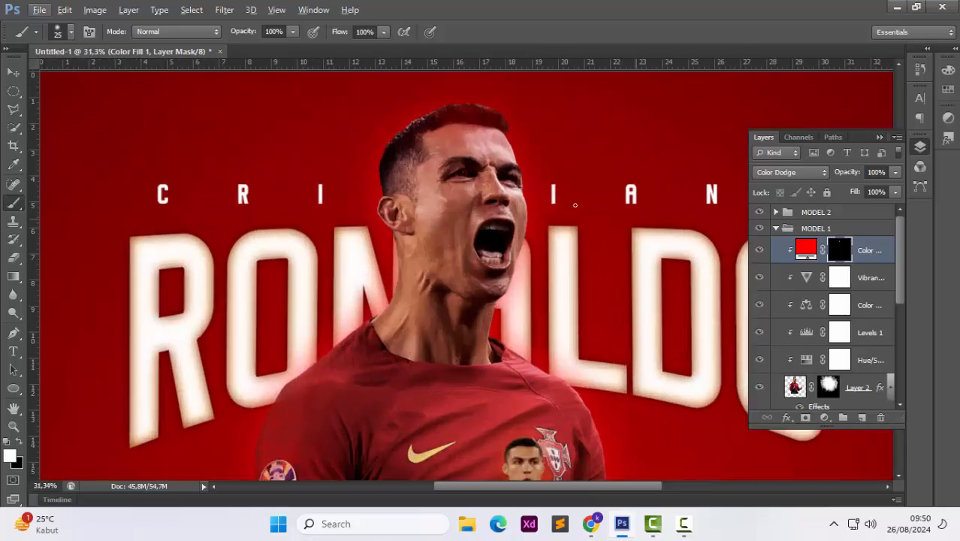
scroll(487, 220, "up", 3)
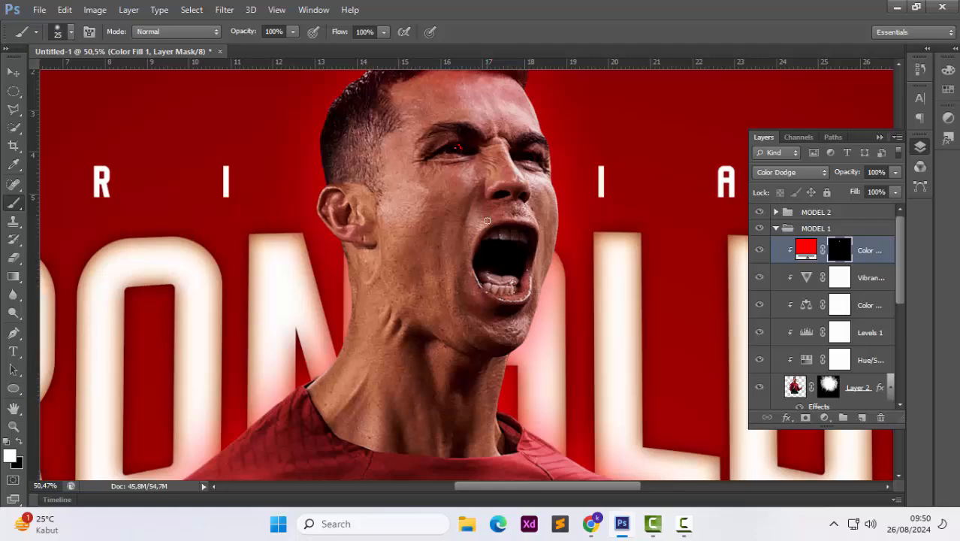
Select a 3500 px splatter brush from the brush presets
scroll(469, 199, "up", 6)
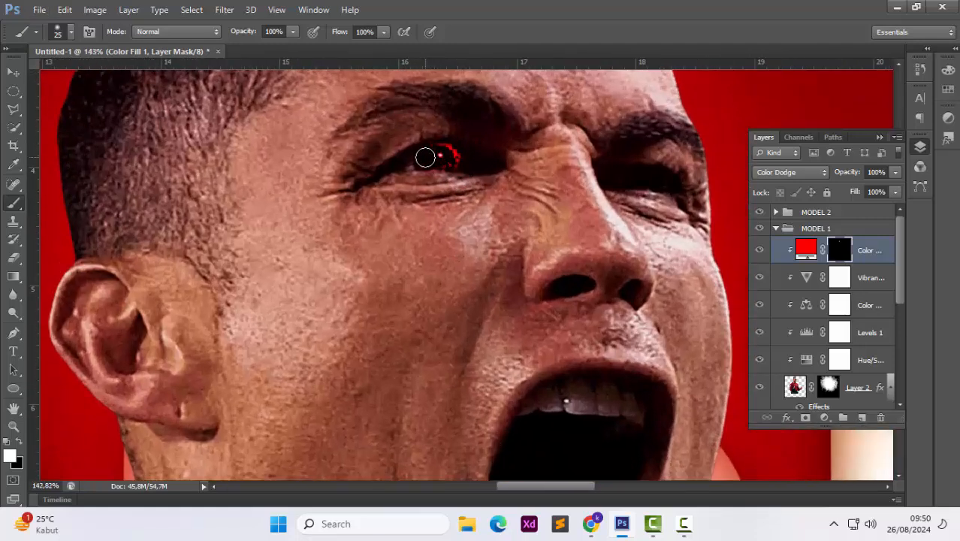
scroll(669, 173, "up", 1)
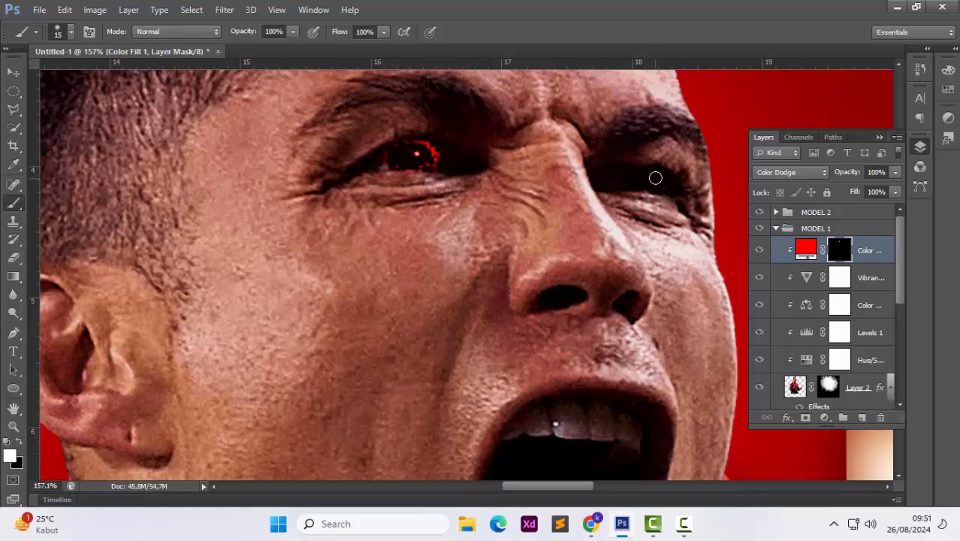
scroll(375, 206, "down", 8)
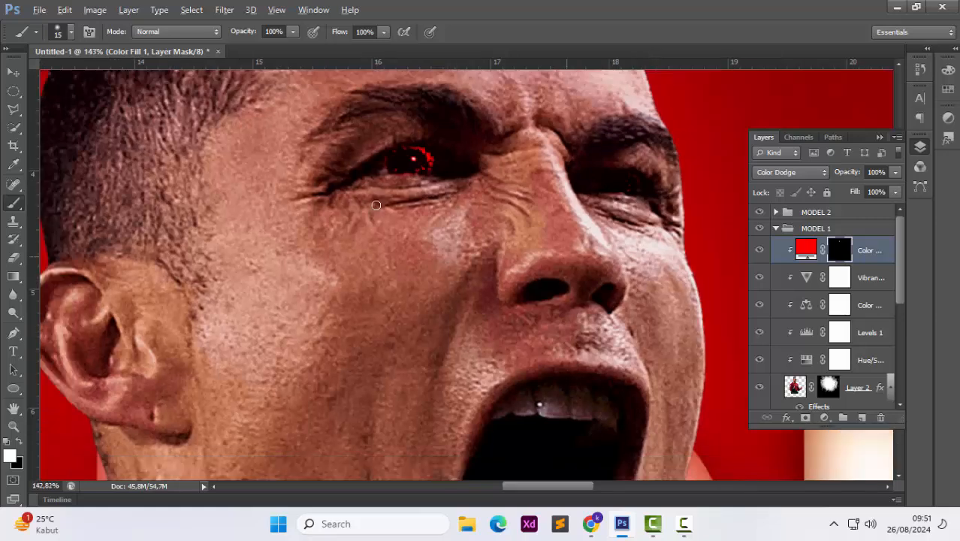
scroll(441, 215, "up", 3)
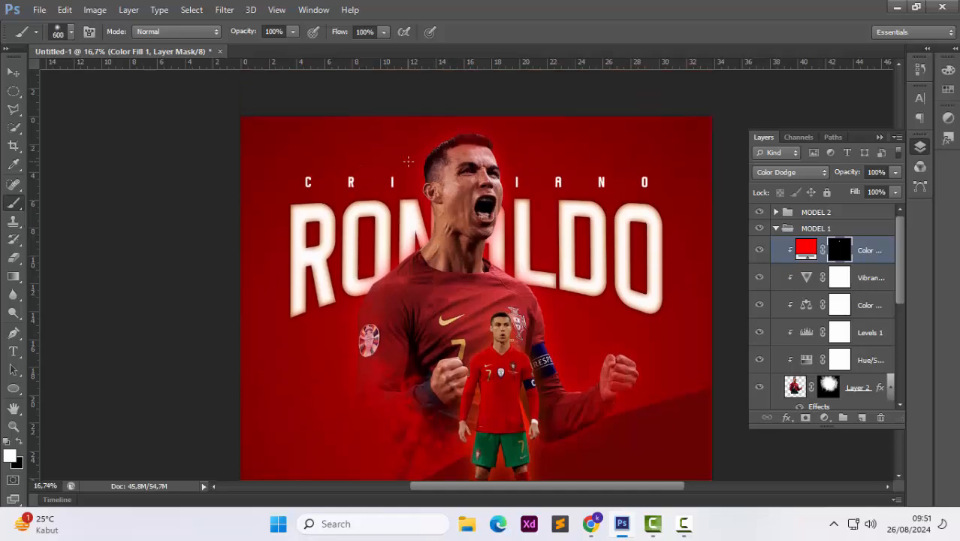
right_click(408, 160)
scroll(563, 346, "down", 3)
left_click(589, 364)
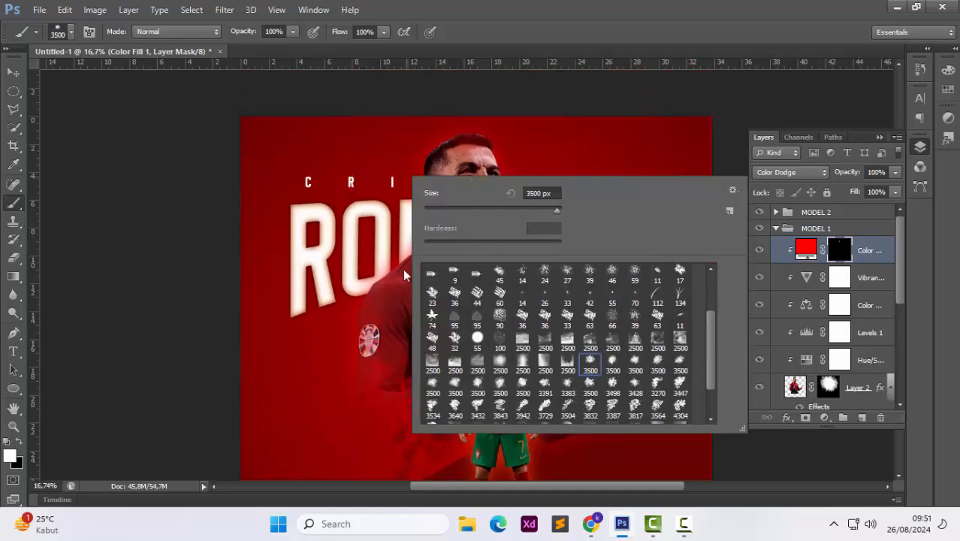
left_click(615, 374)
left_click(595, 388)
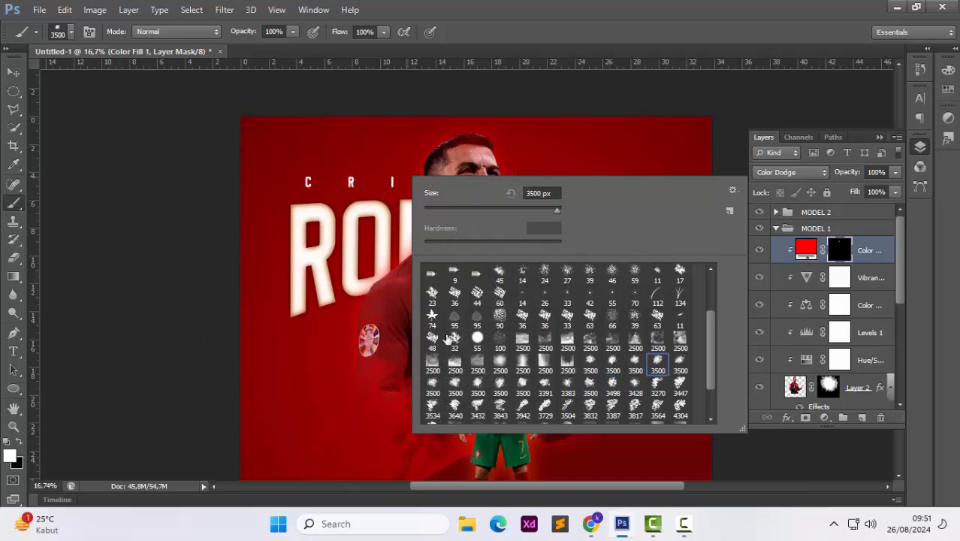
left_click(433, 383)
left_click(454, 383)
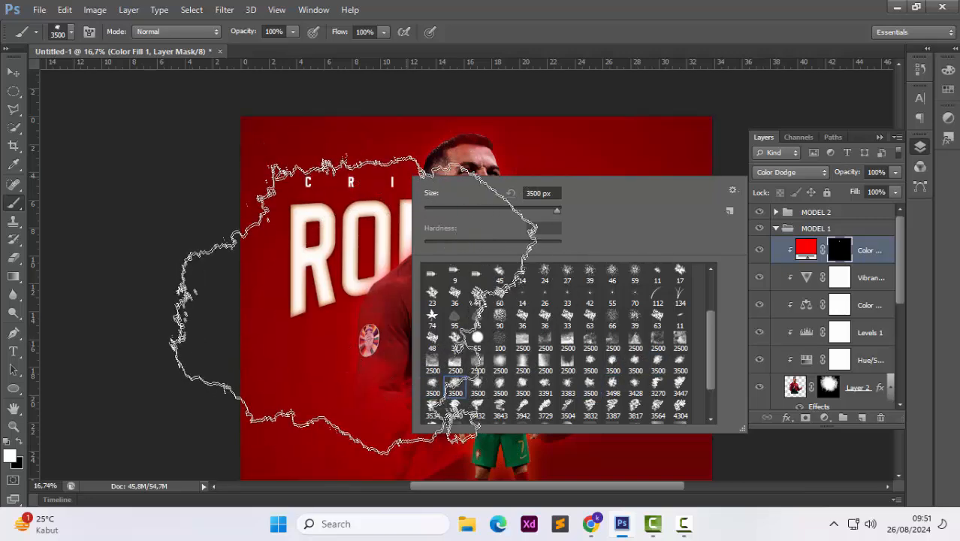
left_click(350, 298)
Change the clipped colour fill's colour to orange ff7e00
scroll(418, 267, "up", 2)
right_click(459, 268)
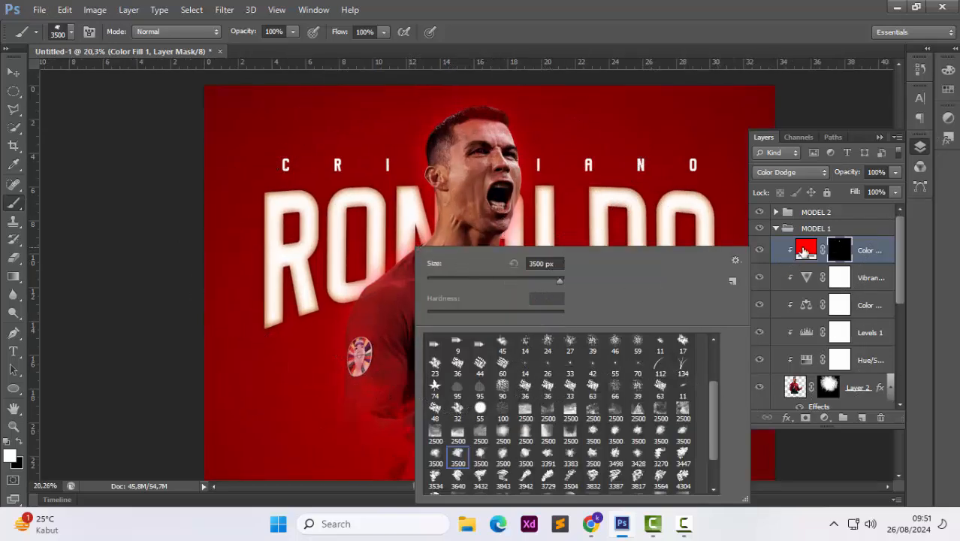
double_click(804, 252)
left_click(792, 186)
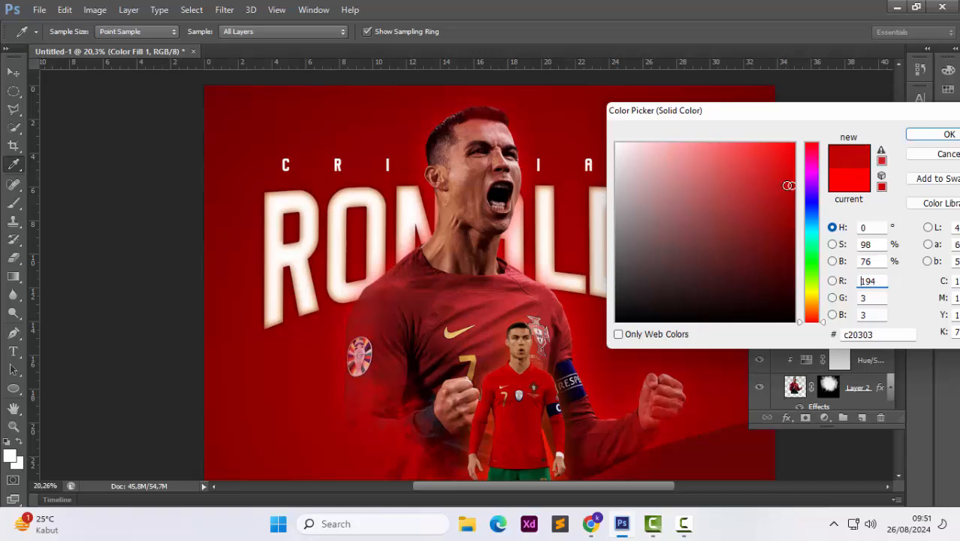
left_click(814, 307)
left_click(795, 142)
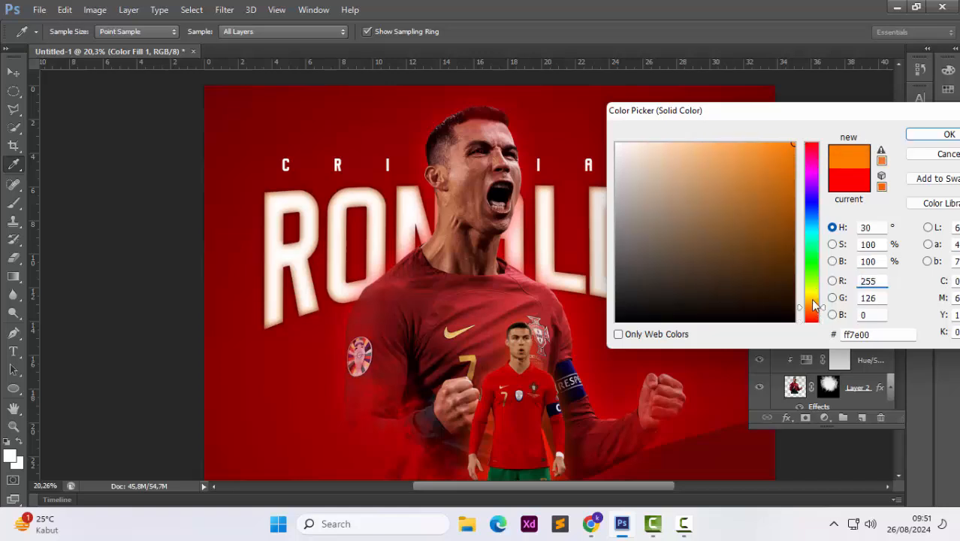
left_click_drag(812, 299, 811, 306)
left_click(948, 134)
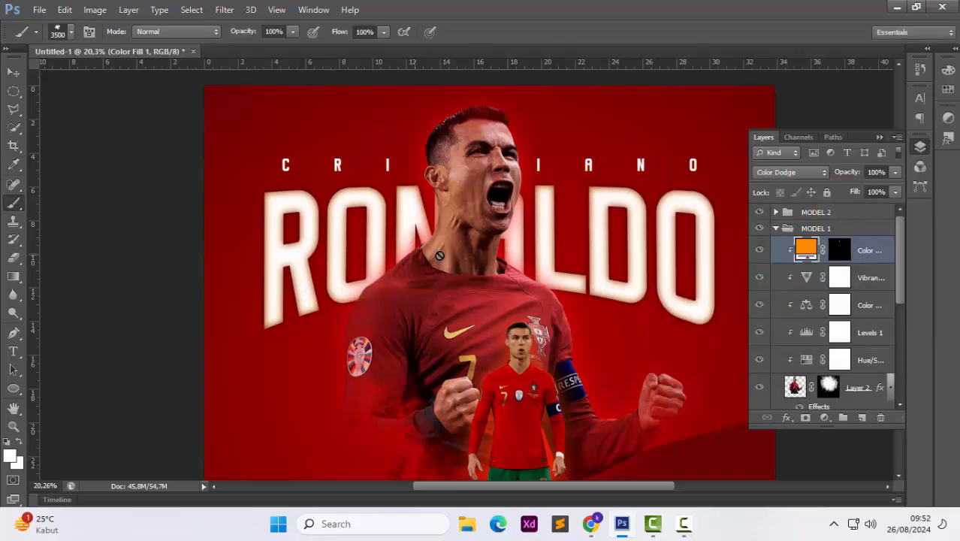
Reduce the brush to 1400 px and stamp a splatter onto the fill's mask left of the player's head
key("bracketleft")
key("bracketleft")
key("bracketleft")
key("bracketleft")
key("bracketleft")
key("bracketleft")
key("bracketleft")
key("bracketleft")
key("bracketleft")
key("bracketleft")
key("bracketleft")
key("bracketleft")
key("bracketleft")
key("bracketleft")
key("bracketleft")
key("bracketleft")
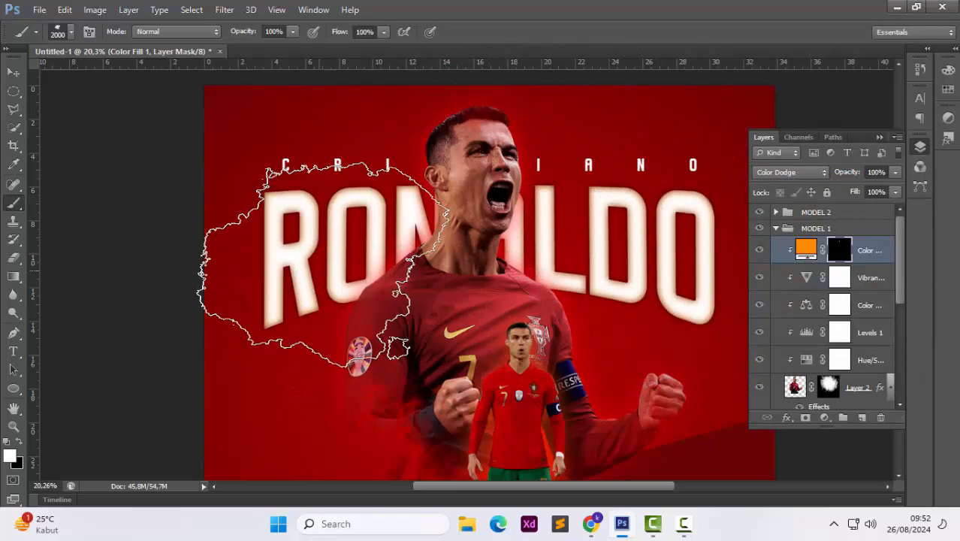
key("bracketleft")
key("bracketleft")
key("bracketleft")
key("bracketleft")
key("bracketleft")
left_click(340, 223)
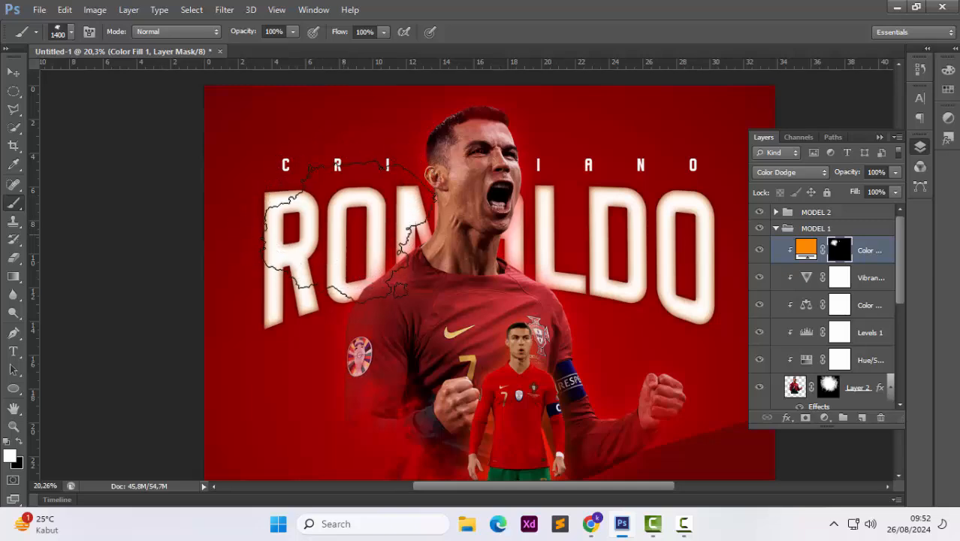
Set the splatter brush to about 1753 px and stamp it onto the mask beside the player's raised right fist
right_click(600, 229)
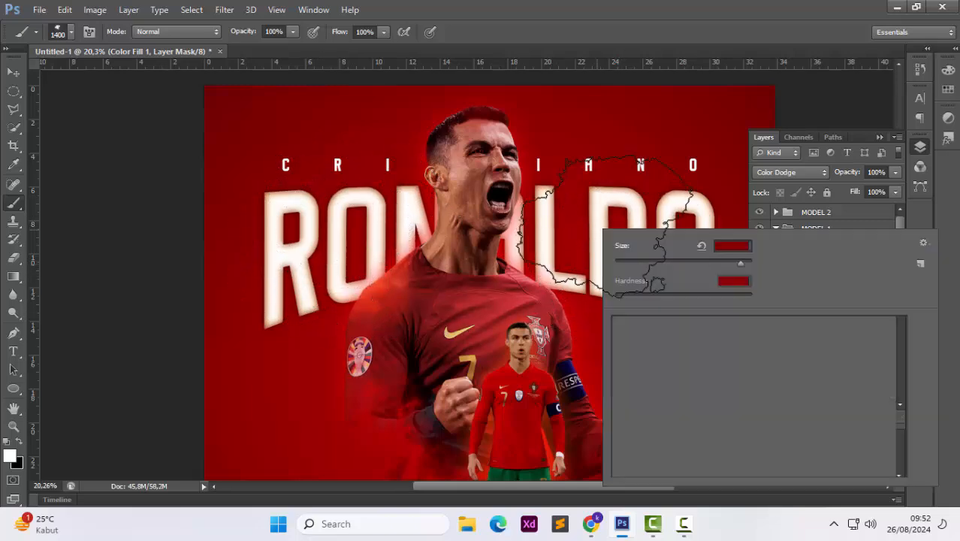
left_click(742, 439)
left_click(787, 420)
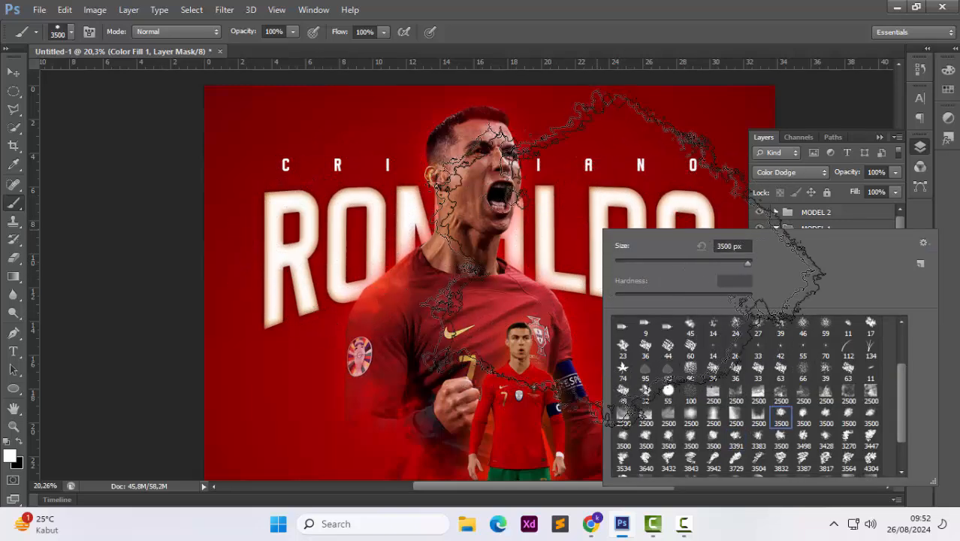
mouse_move(747, 263)
left_mouse_down()
mouse_move(733, 262)
mouse_move(742, 265)
left_mouse_up()
left_click(590, 282)
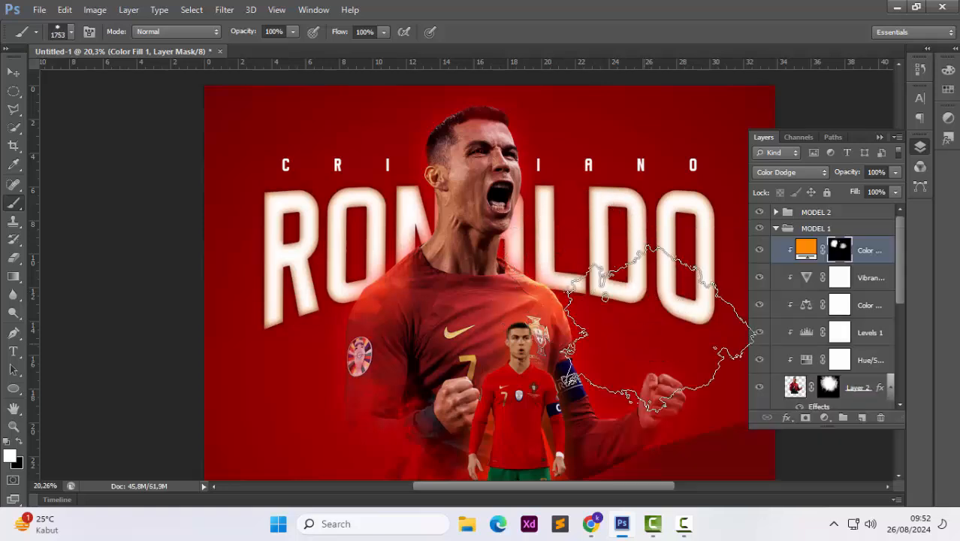
key("ctrl+z")
scroll(625, 291, "down", 3)
left_click(652, 295)
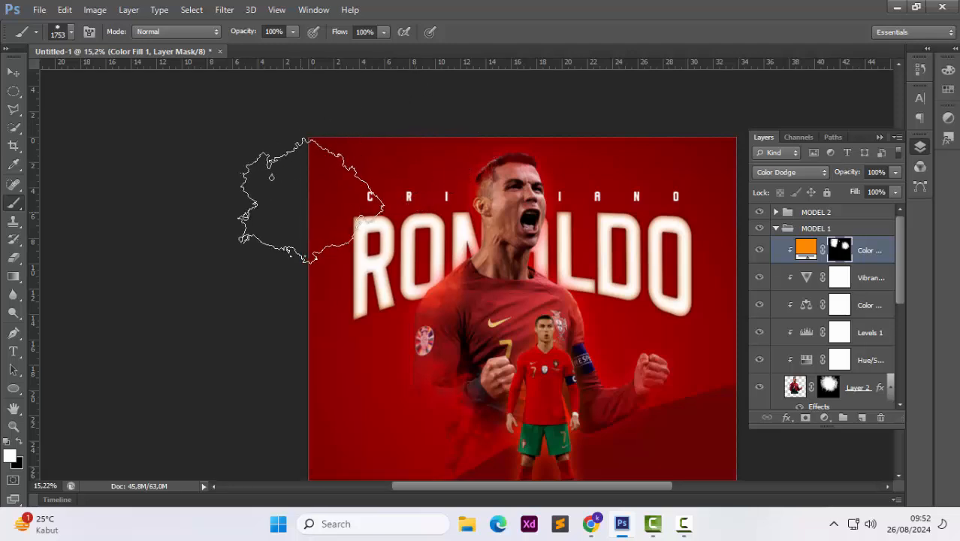
scroll(311, 245, "down", 2)
scroll(311, 244, "up", 1)
Draw a dark red rectangle across the lower part of the poster just above the gradient background layer
key("v")
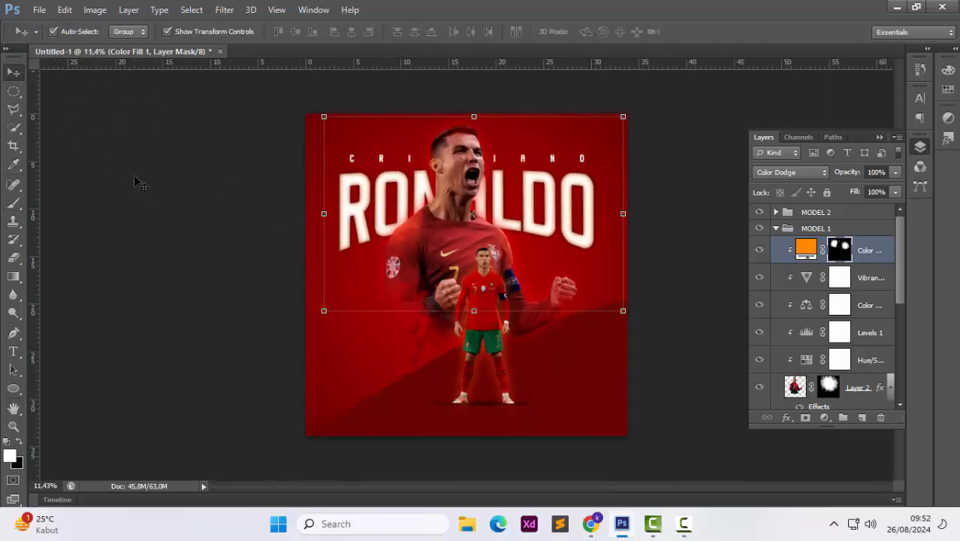
left_click(245, 228)
scroll(241, 228, "up", 2)
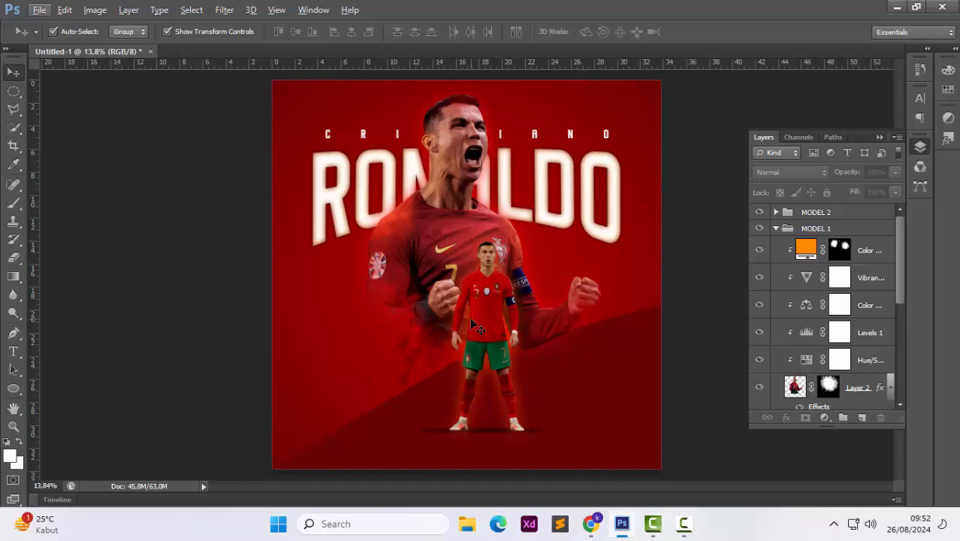
left_click(623, 445)
key("Delete")
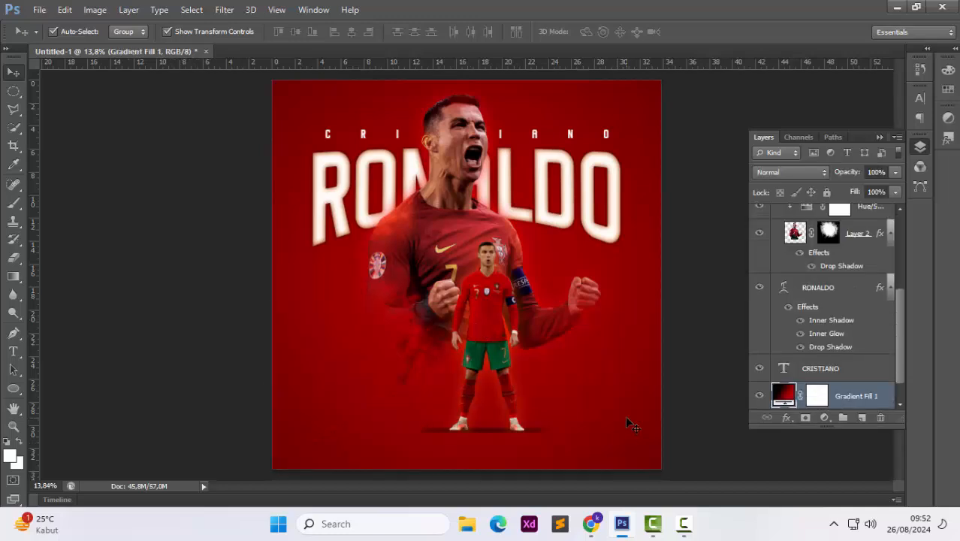
left_click_drag(10, 393, 68, 386)
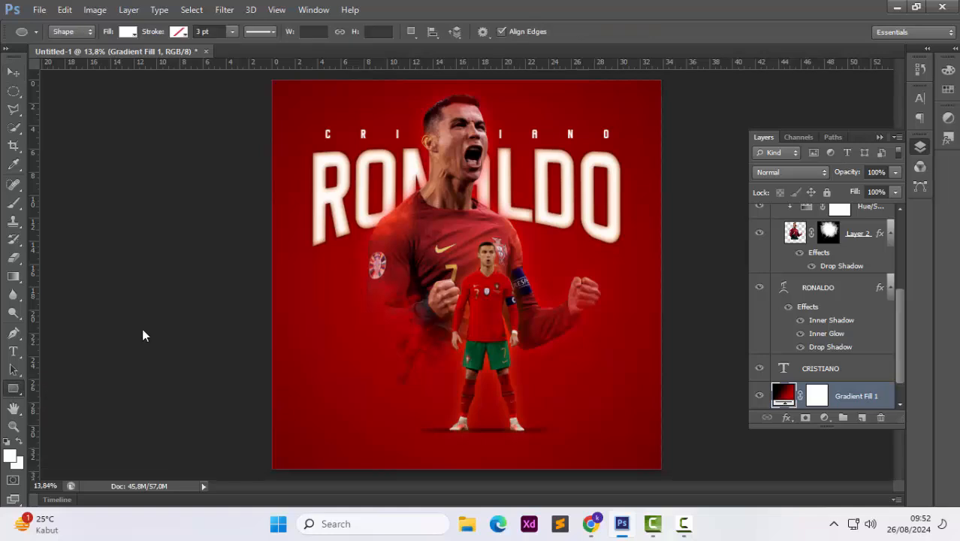
left_click(128, 37)
left_click(156, 100)
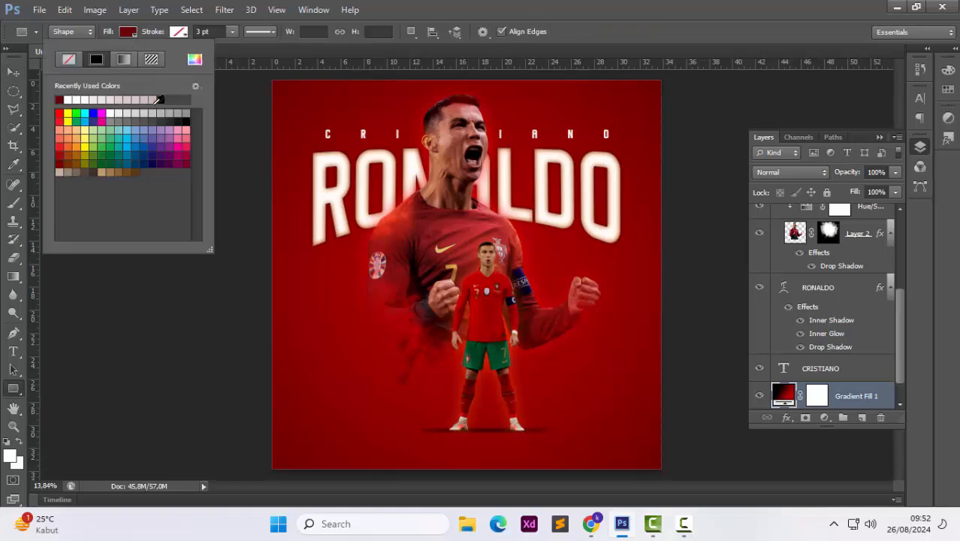
left_click_drag(273, 369, 666, 475)
left_click(14, 72)
left_click(83, 244)
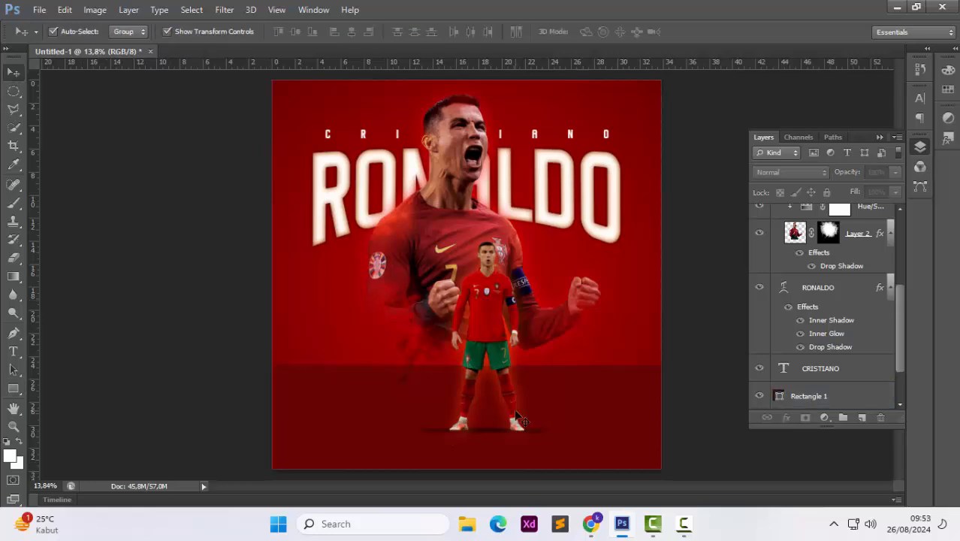
Move the dark red rectangle further down the poster
scroll(790, 388, "down", 3)
left_click_drag(616, 416, 612, 449)
left_click(691, 351)
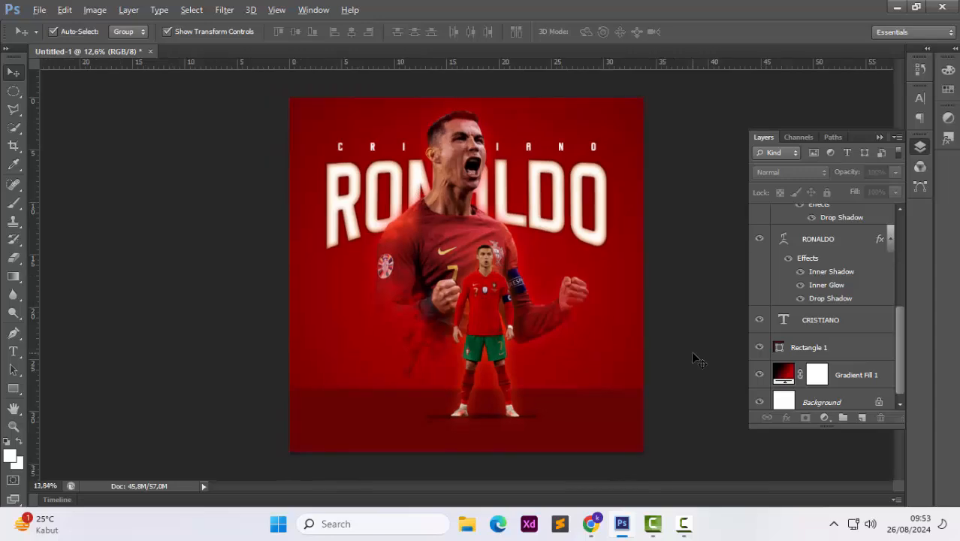
Open the UEFA Euro 2024 logo image and drag it into the poster document
key("ctrl+o")
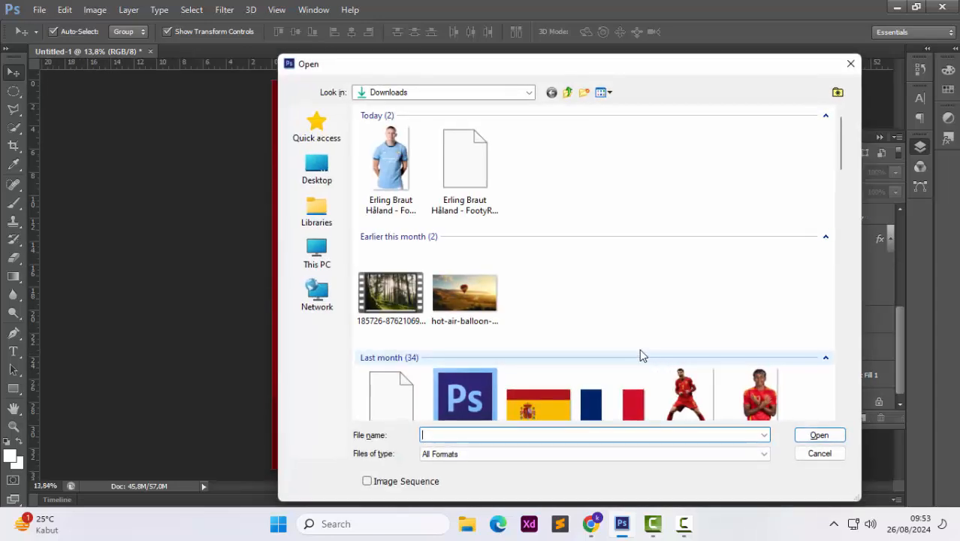
scroll(638, 354, "down", 10)
scroll(638, 354, "down", 2)
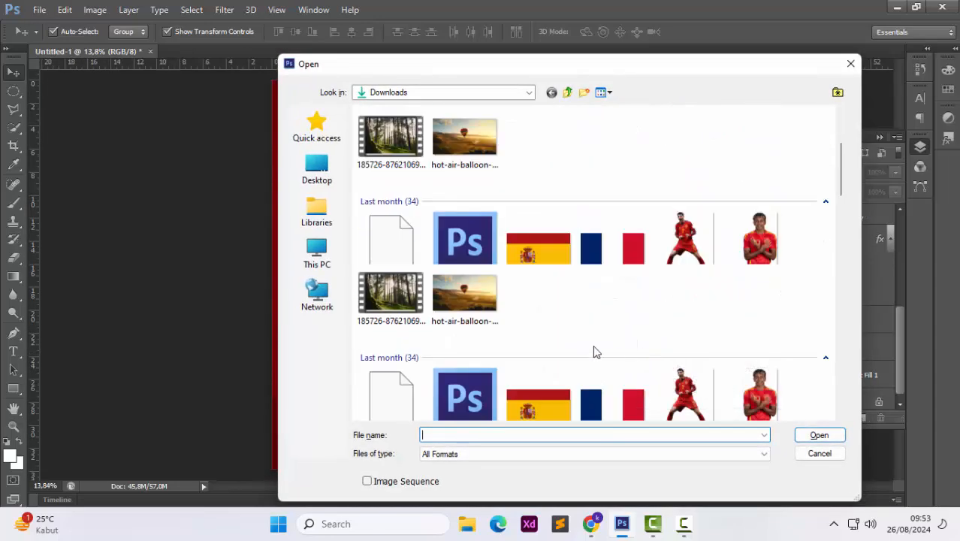
double_click(589, 342)
left_click_drag(433, 327, 342, 359)
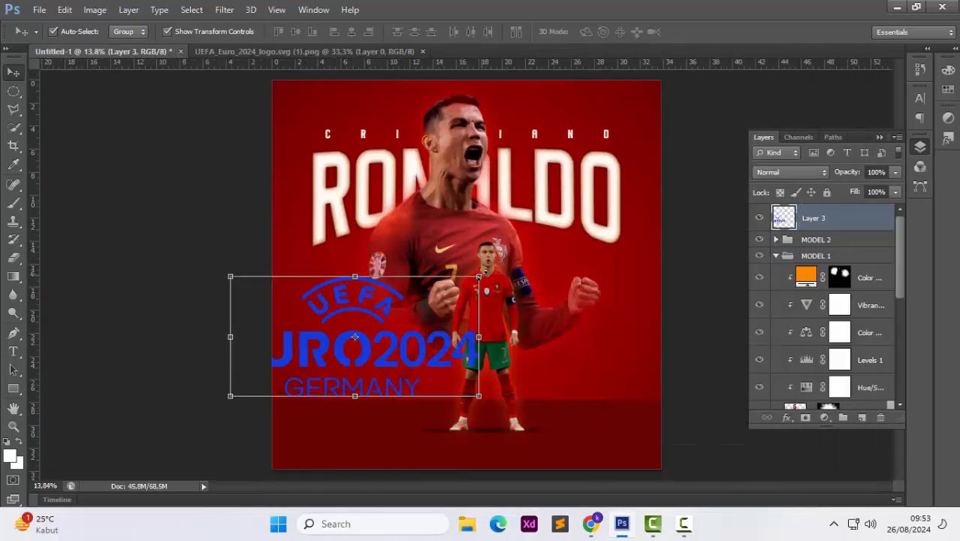
Scale the Euro 2024 logo down and place it in the poster's lower-left corner
left_click_drag(479, 276, 402, 316)
left_click_drag(371, 360, 404, 445)
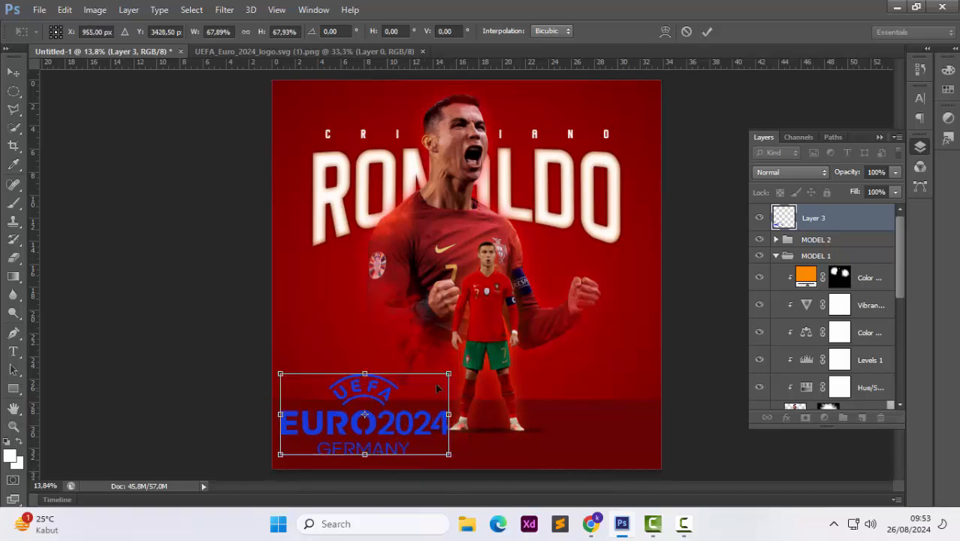
left_click_drag(450, 373, 382, 446)
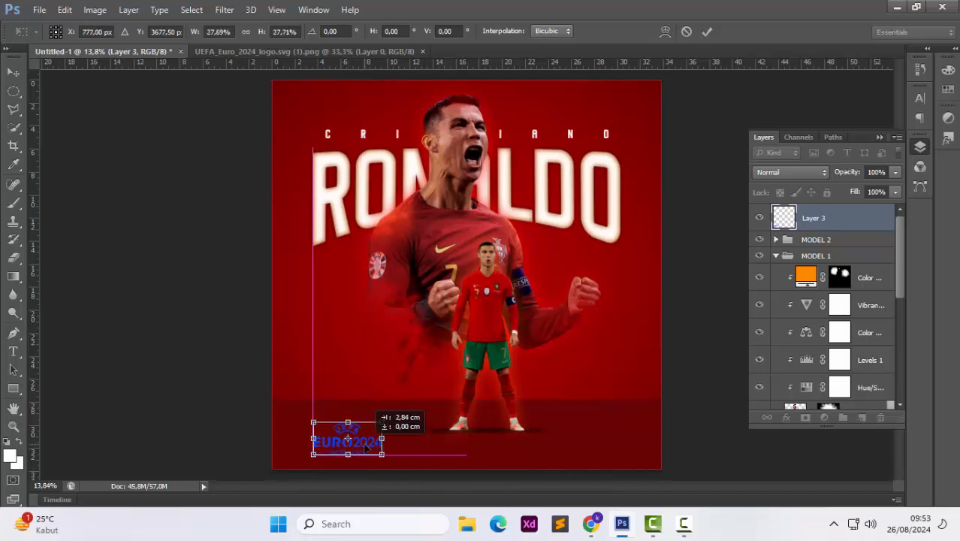
right_click(383, 446)
left_click(409, 414)
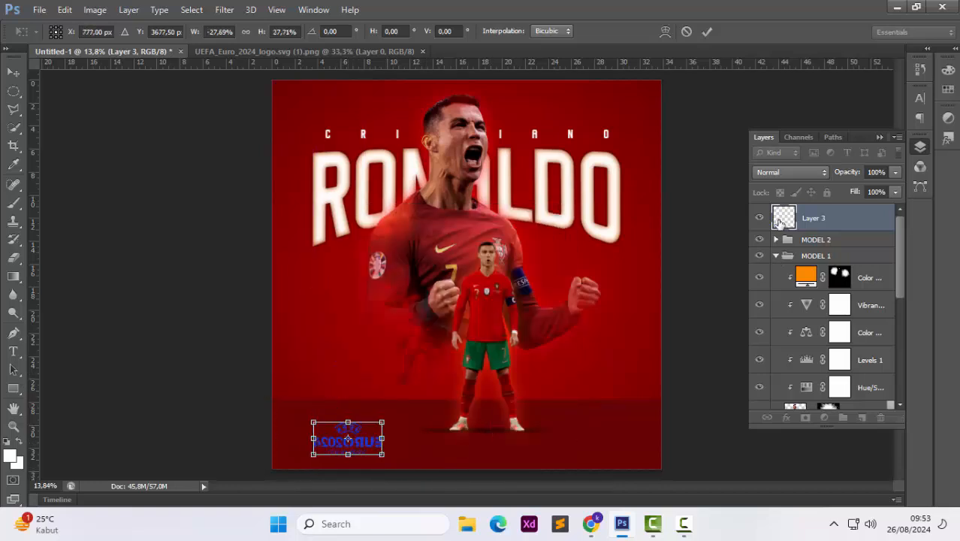
key("Return")
Apply a white Color Overlay layer style to the logo layer
right_click(785, 222)
left_click(695, 172)
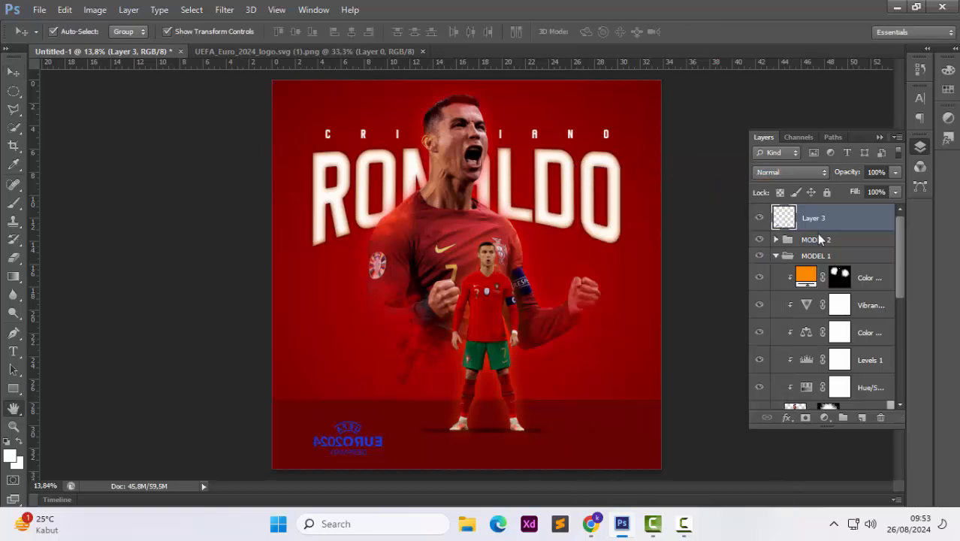
left_click(526, 369)
left_click(770, 248)
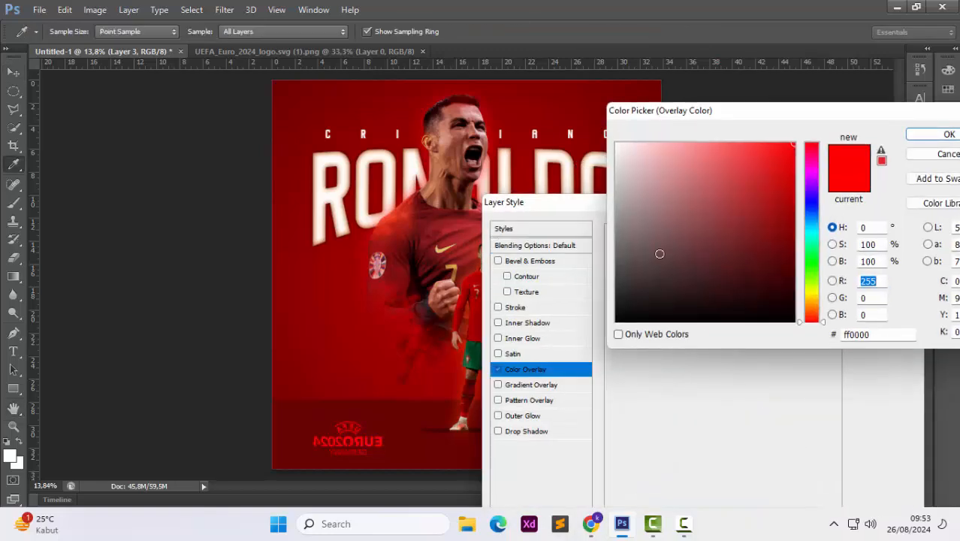
left_click(616, 144)
left_click(948, 134)
left_click(883, 225)
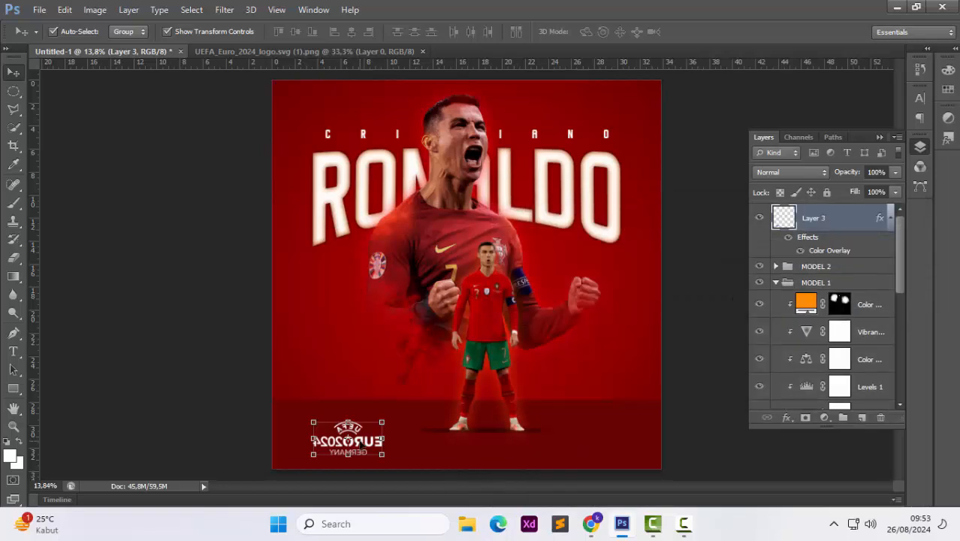
Flip the logo horizontally so its text reads correctly
right_click(361, 445)
left_click(414, 366)
key("ctrl+z")
right_click(370, 455)
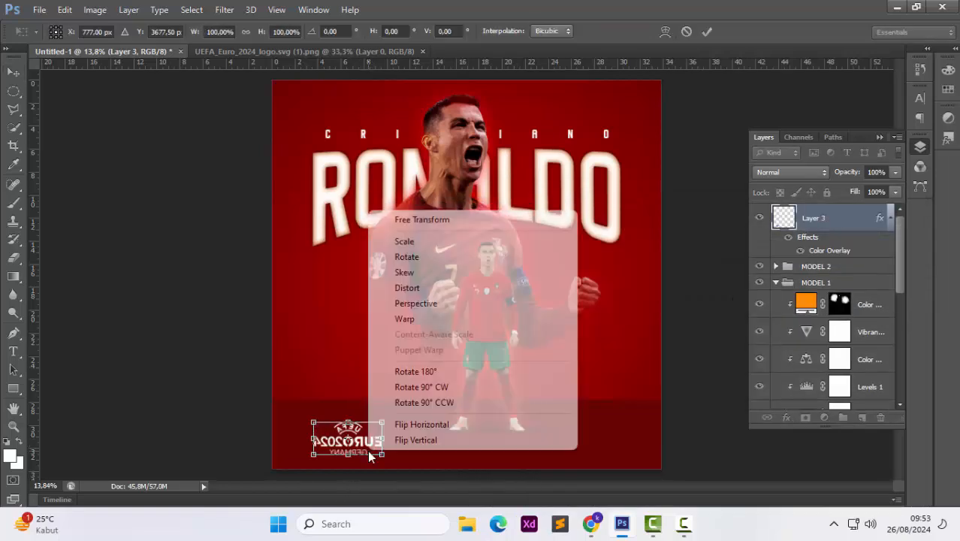
left_click(420, 425)
key("Return")
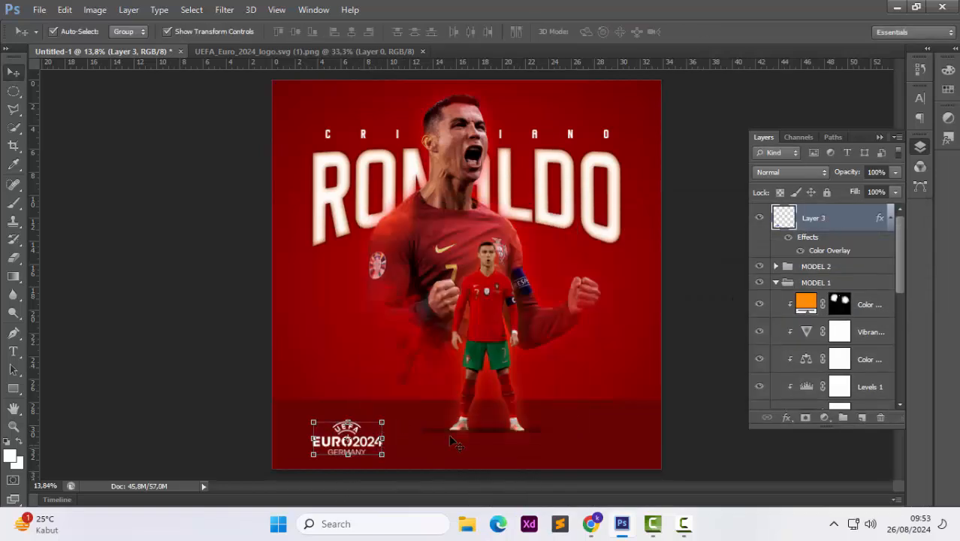
Nudge the Euro 2024 logo slightly upward on the poster and close the separate logo document
left_click(686, 350)
left_click(365, 441)
left_click_drag(360, 444, 360, 435)
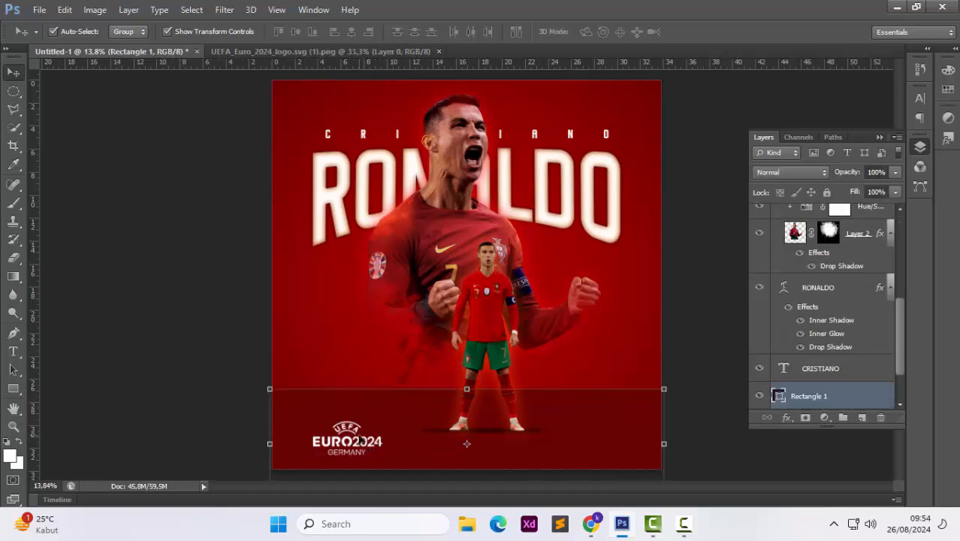
key("ctrl+z")
left_click(361, 443)
key("shift+Up")
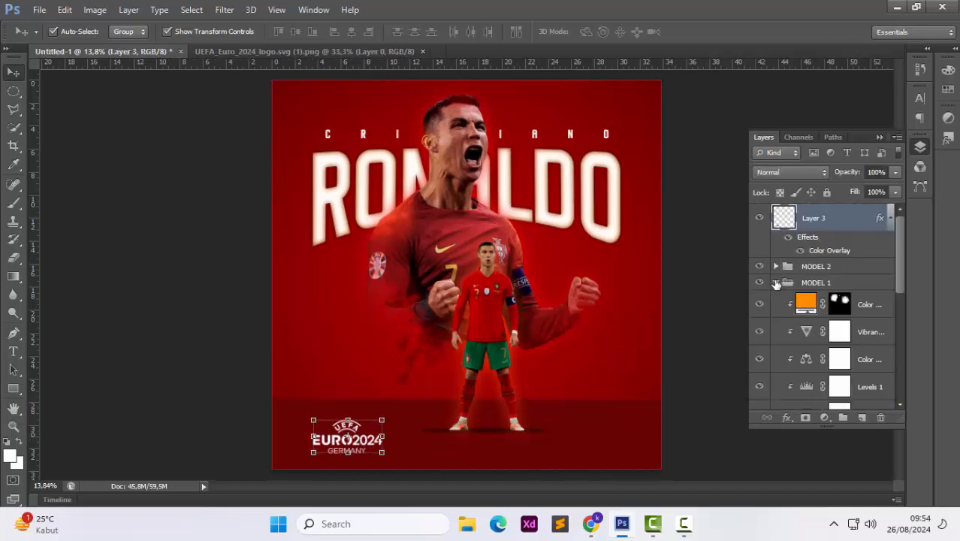
left_click(776, 282)
key("shift+Up")
key("shift+Up")
key("shift+Up")
key("shift+Up")
left_click(696, 352)
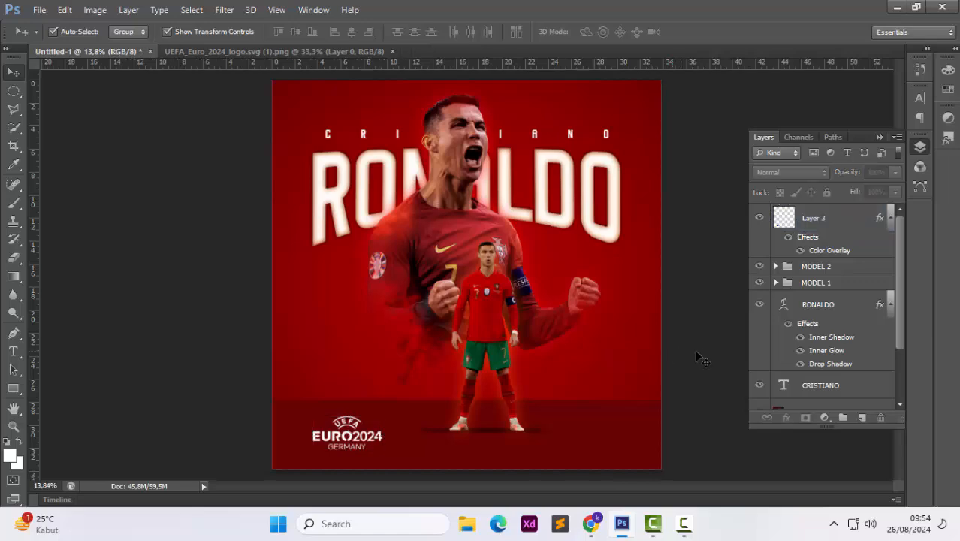
left_click(392, 51)
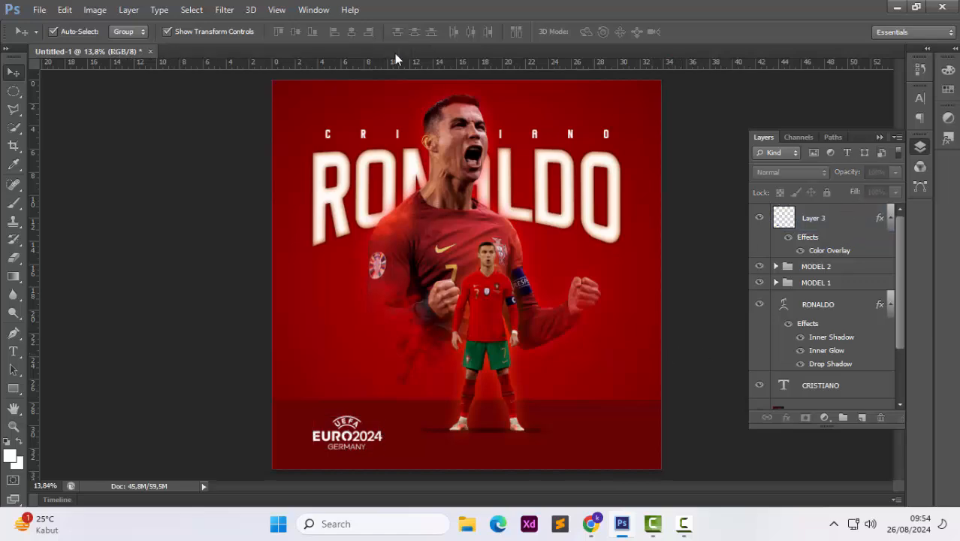
key("ctrl+o")
scroll(624, 247, "down", 15)
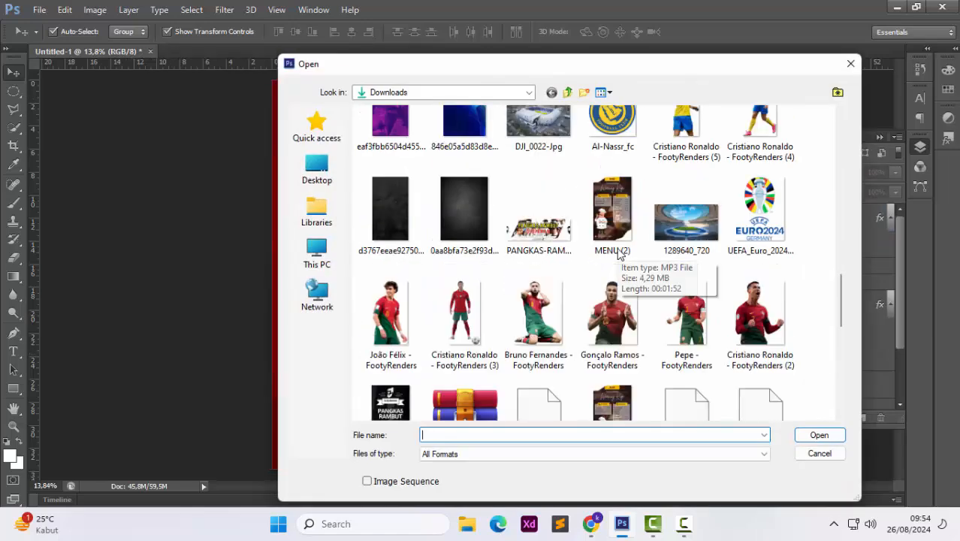
scroll(618, 254, "down", 5)
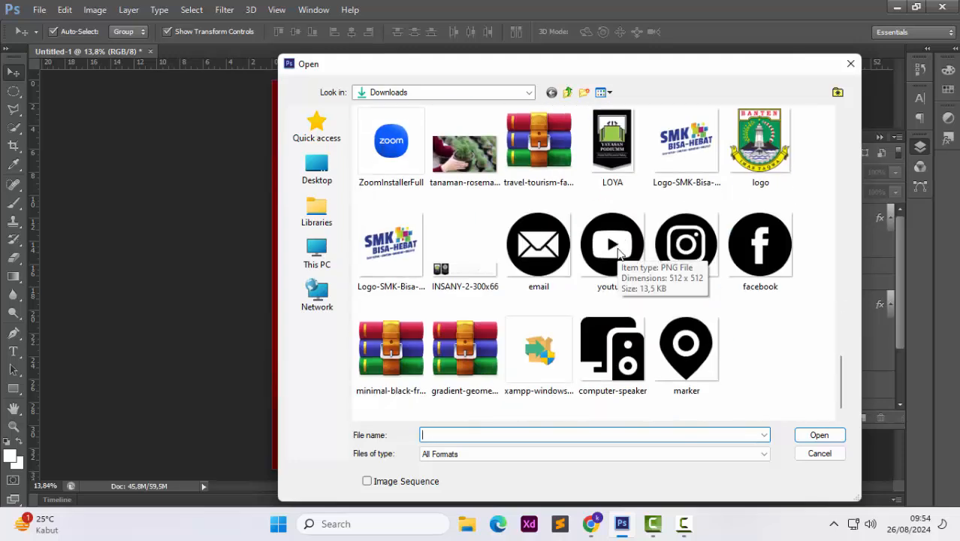
scroll(618, 254, "up", 3)
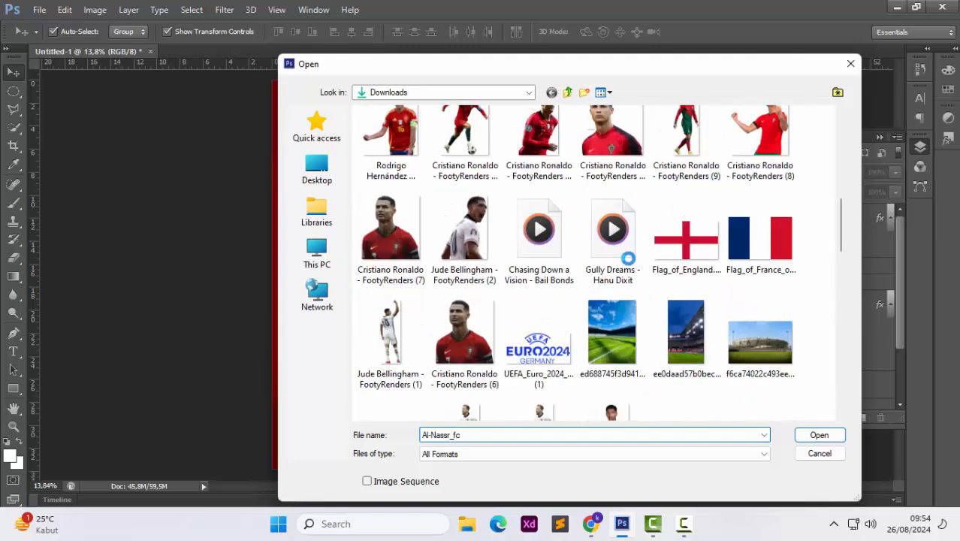
right_click(601, 336)
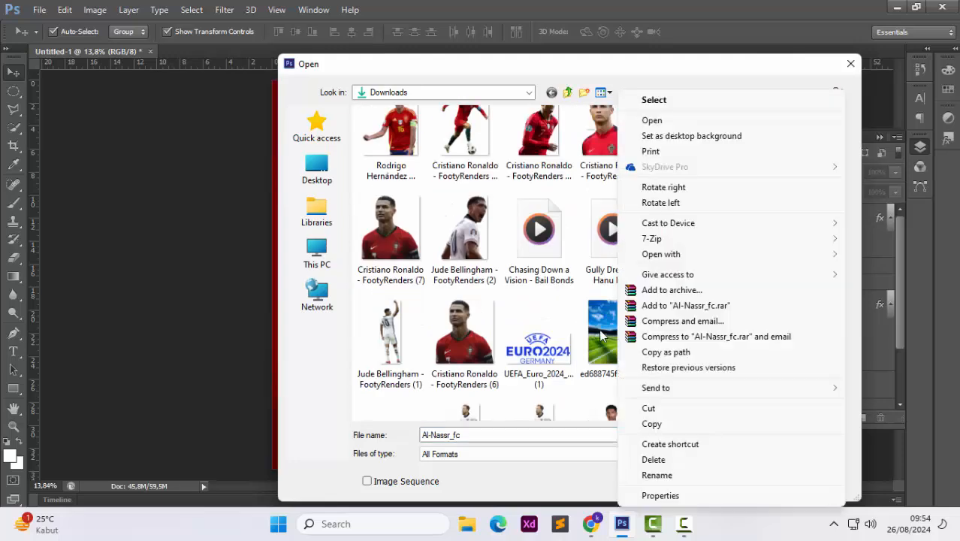
left_click(626, 78)
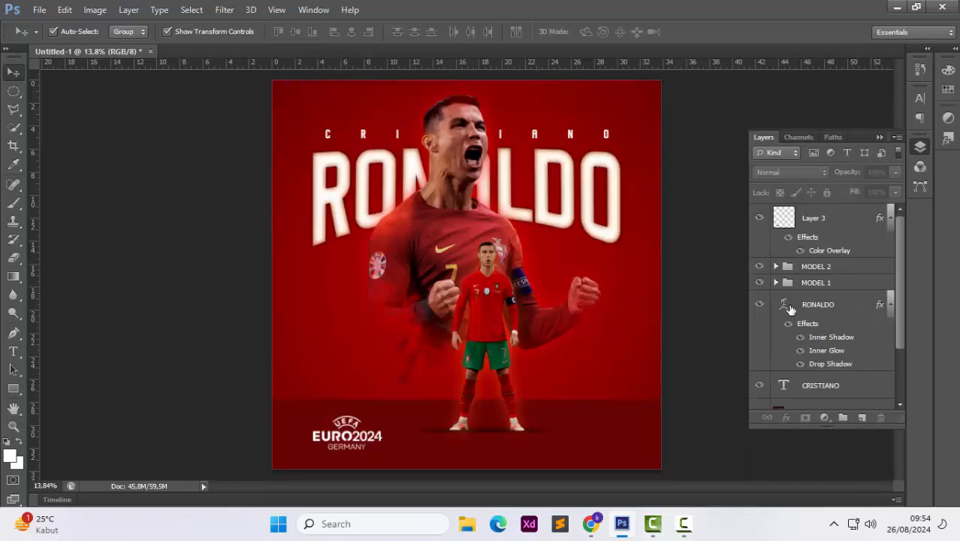
Add a new empty layer and pick a large smoke splatter brush of 3498 px for it
left_click(861, 417)
key("b")
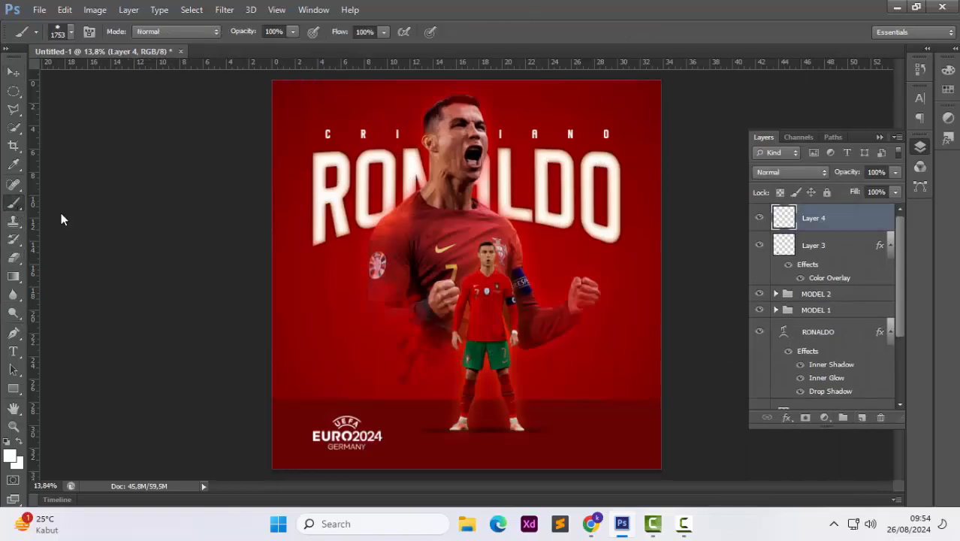
key("bracketright")
key("bracketright")
key("bracketright")
key("bracketright")
key("bracketright")
key("bracketright")
key("bracketright")
key("bracketright")
key("bracketright")
key("bracketright")
key("bracketright")
key("bracketright")
key("bracketright")
key("bracketright")
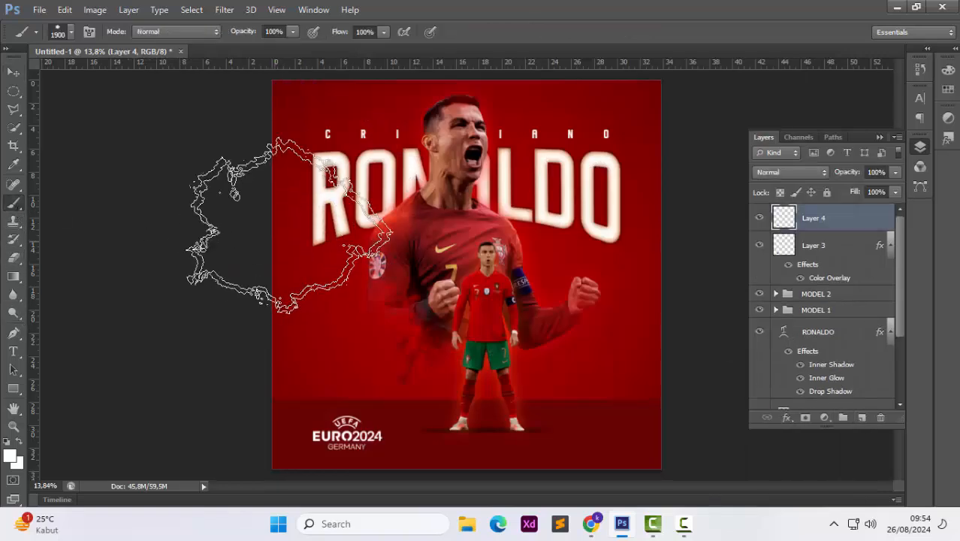
right_click(282, 239)
scroll(457, 434, "down", 1)
left_click(458, 460)
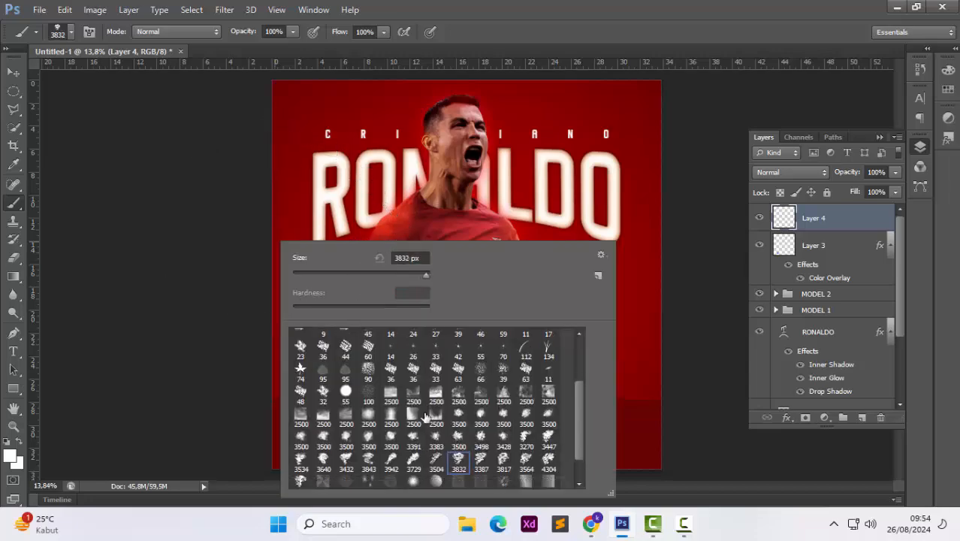
left_click(251, 279)
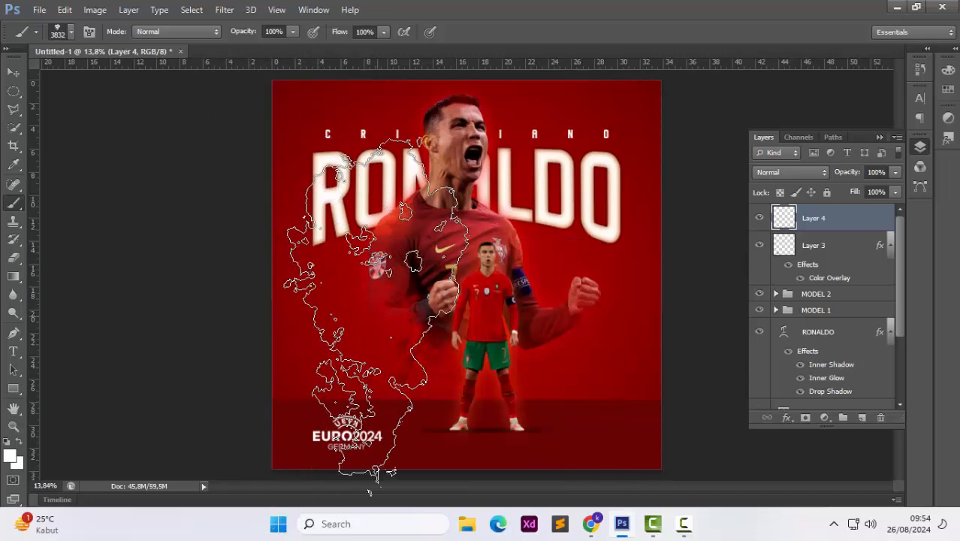
right_click(383, 251)
left_click(561, 446)
left_click(583, 447)
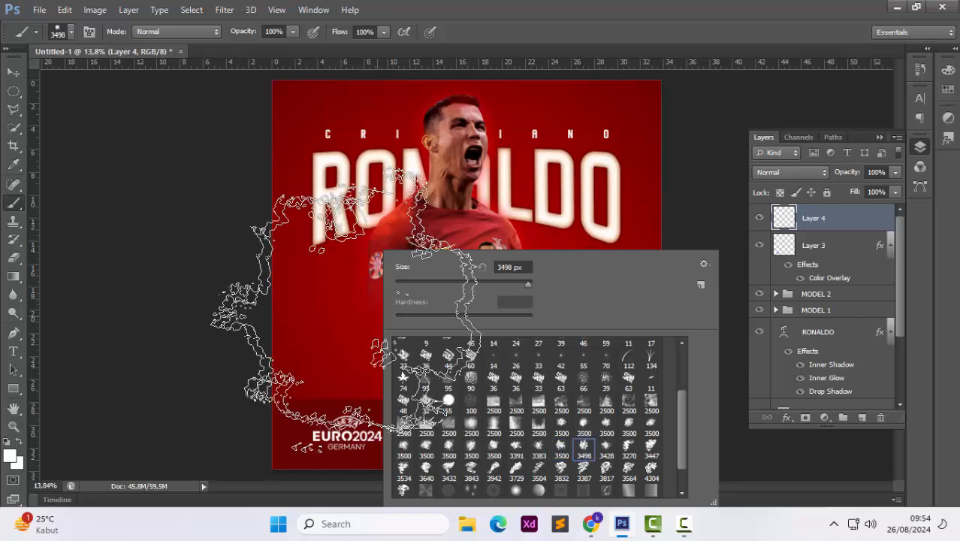
left_click(238, 314)
key("ctrl+z")
Set the foreground to a bright red and brush red smoke texture across the poster on the new layer
left_click(10, 456)
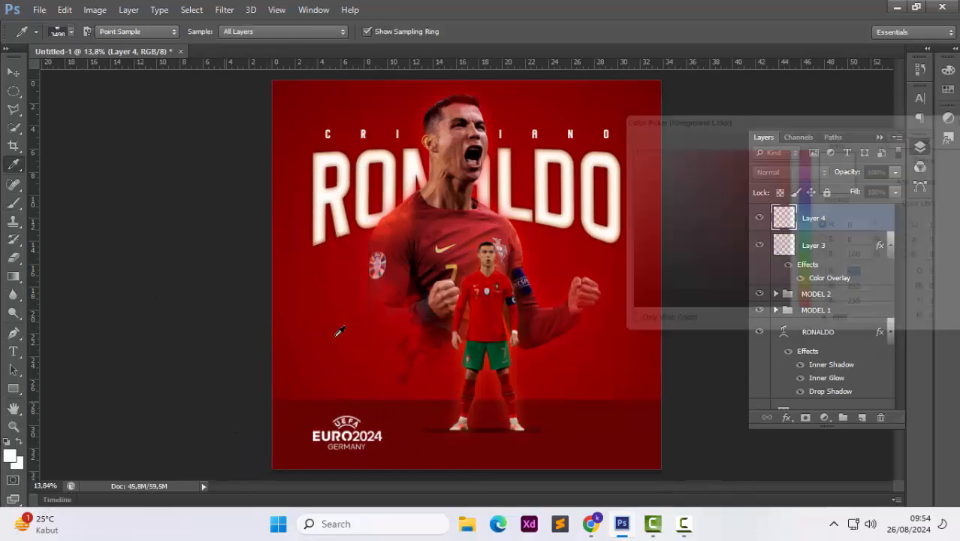
left_click(794, 207)
left_click(911, 142)
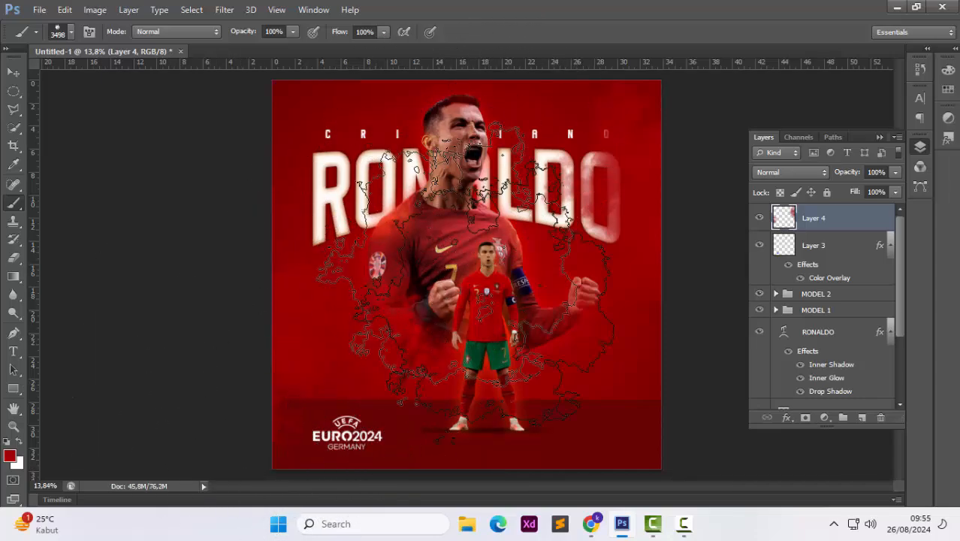
left_click(10, 456)
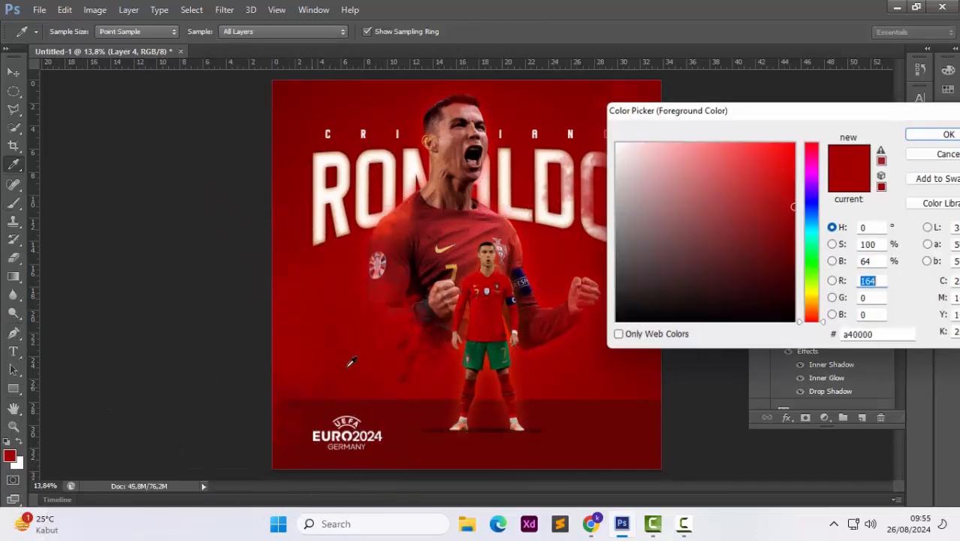
left_click(796, 186)
left_click(910, 141)
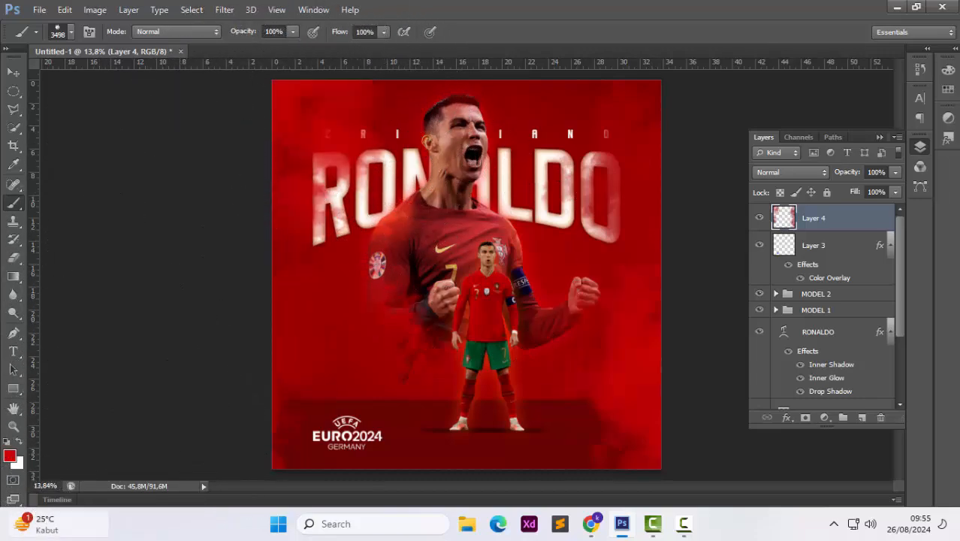
Add a white text line "the bast player" in Sporta 30 pt and set its tracking to 160
left_click(13, 71)
left_click(186, 391)
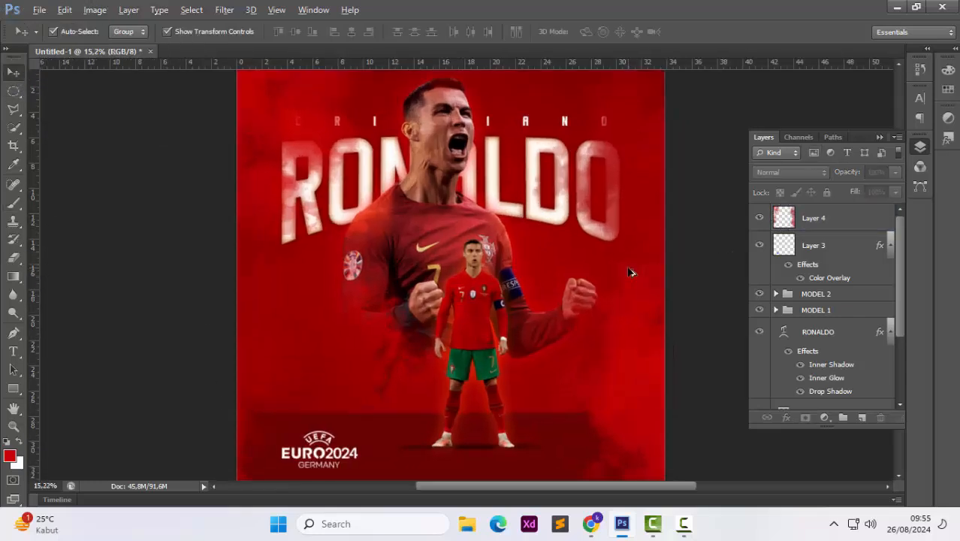
scroll(592, 297, "up", 1)
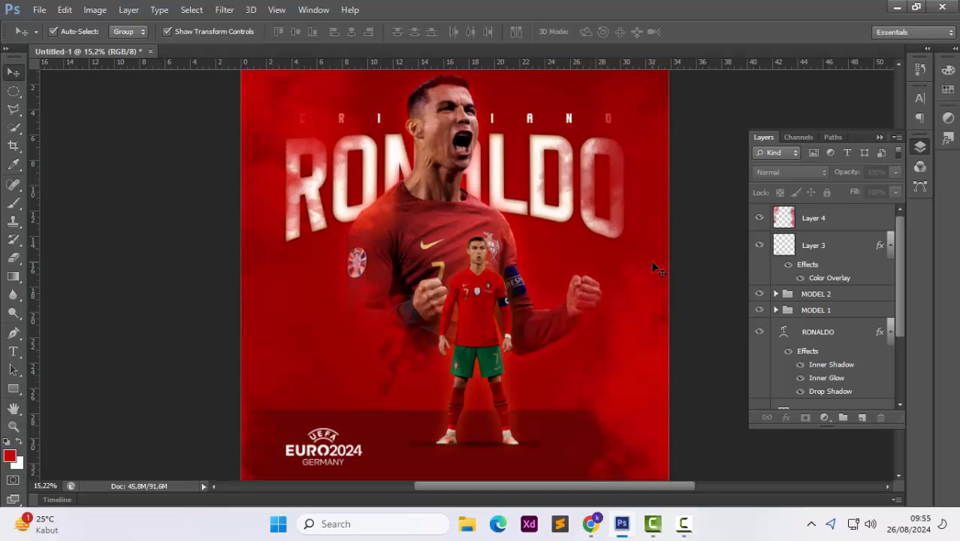
left_click(16, 352)
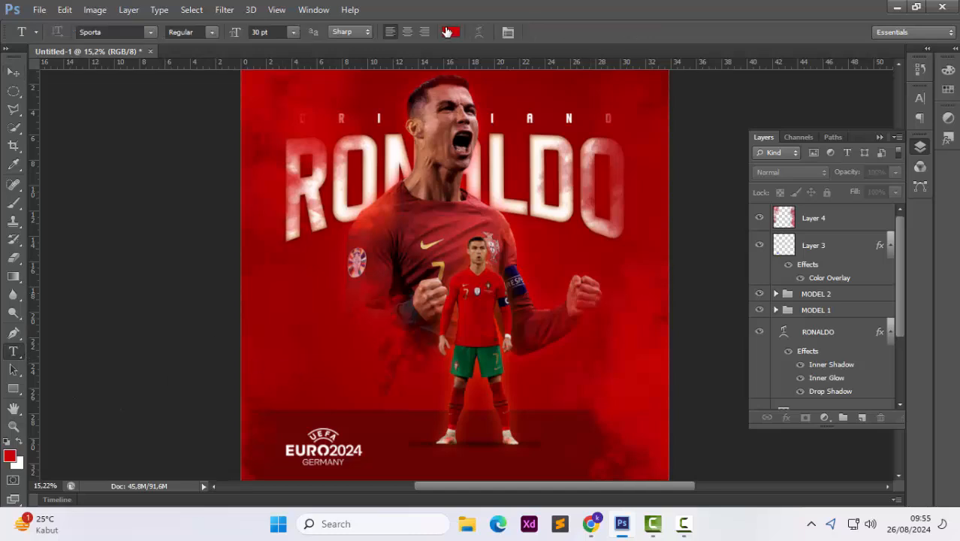
left_click(448, 32)
left_click_drag(638, 163, 616, 142)
left_click(946, 134)
left_click(307, 349)
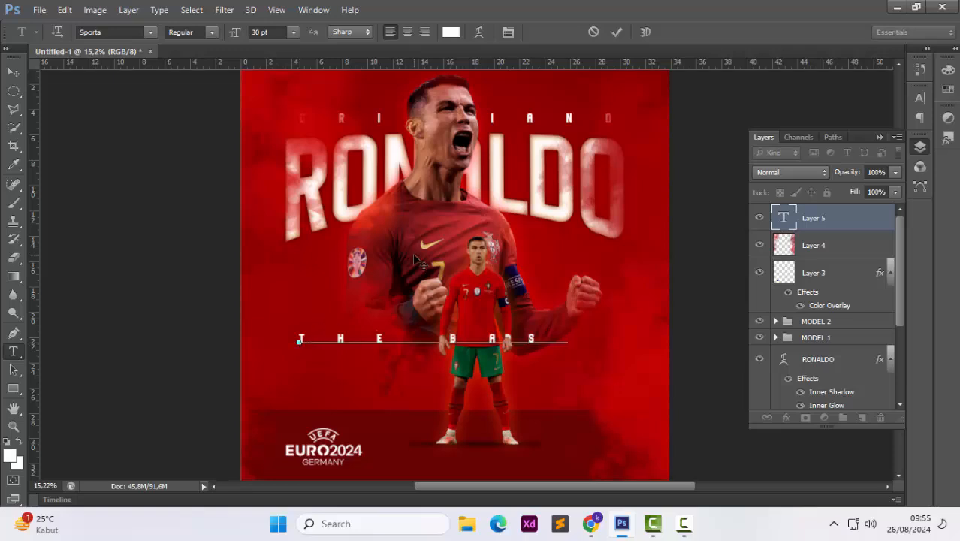
key("ctrl+a")
left_click(919, 98)
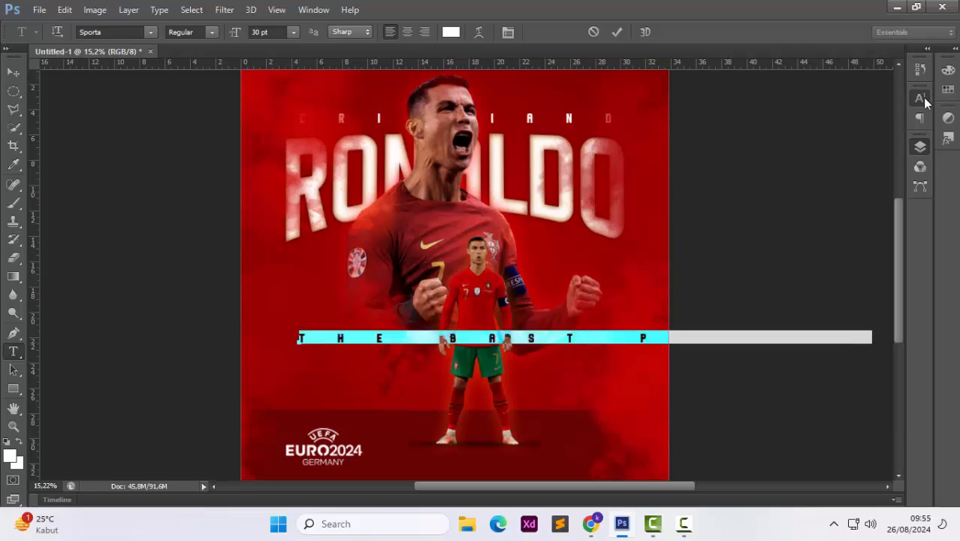
left_click_drag(837, 143, 759, 151)
Rotate the text 90° counter-clockwise and place it vertically near the poster's right edge
left_click(13, 72)
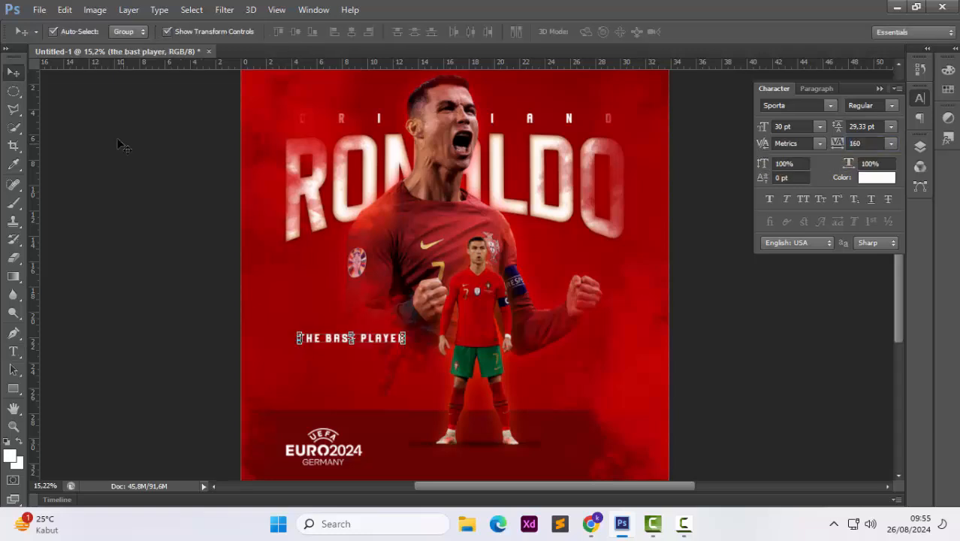
left_click_drag(372, 343, 356, 396)
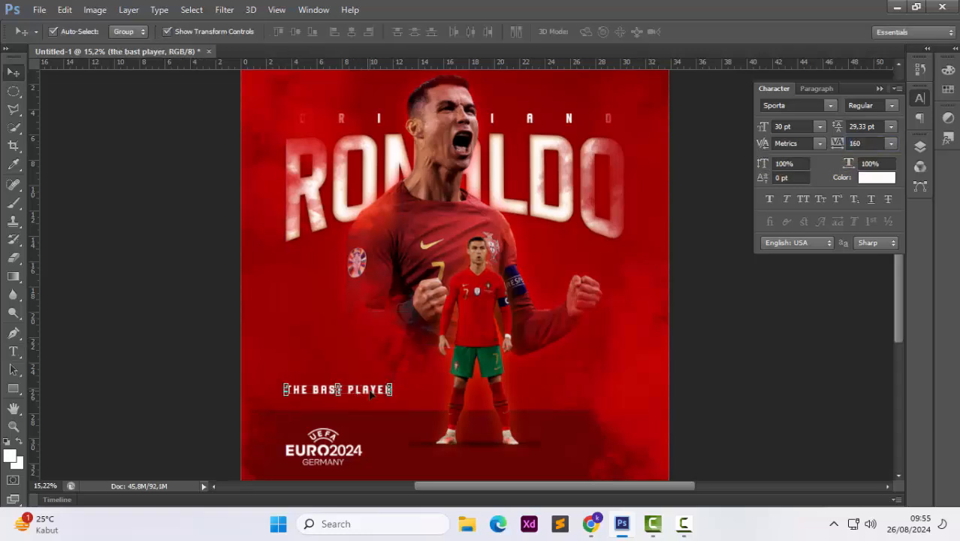
right_click(369, 394)
left_click(420, 339)
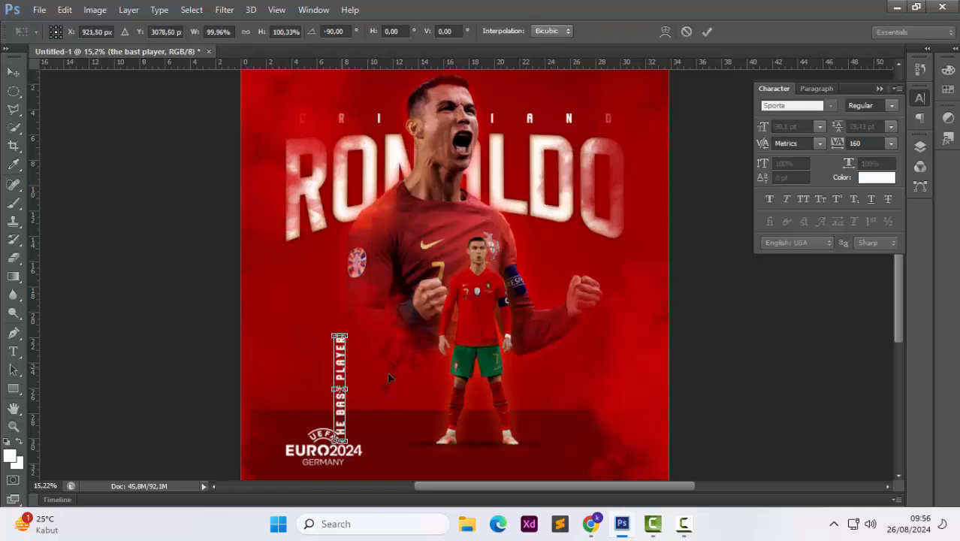
left_click_drag(338, 372, 644, 354)
scroll(644, 354, "down", 3)
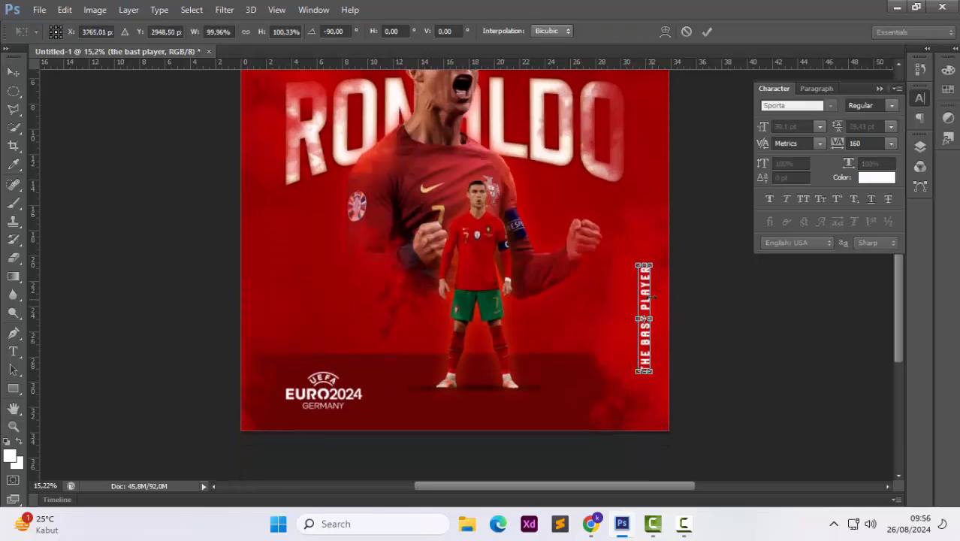
mouse_move(647, 294)
left_mouse_down()
mouse_move(651, 258)
mouse_move(653, 321)
mouse_move(652, 299)
left_mouse_up()
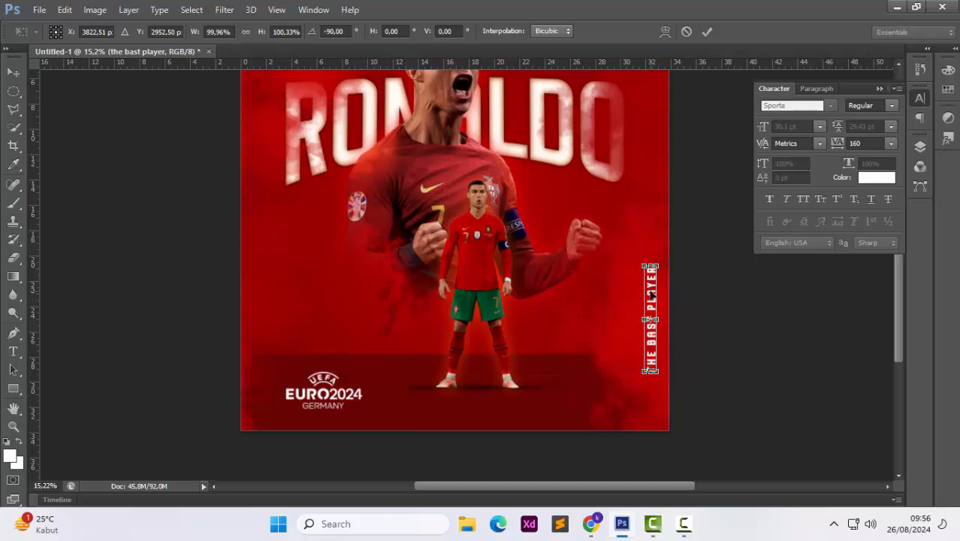
key("Return")
Draw a white vertical line of 5 px weight above the vertical text along the right edge
scroll(694, 278, "down", 2)
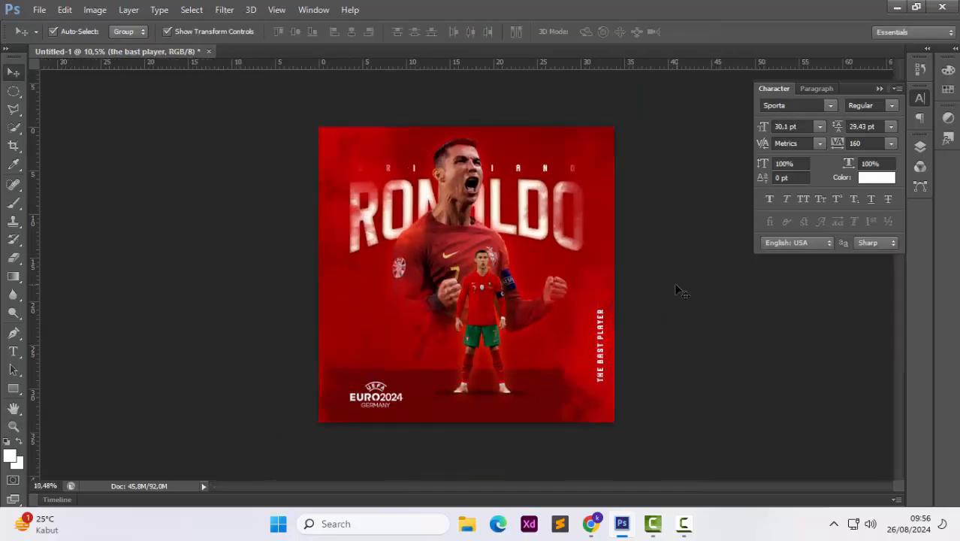
right_click(14, 387)
left_click(62, 442)
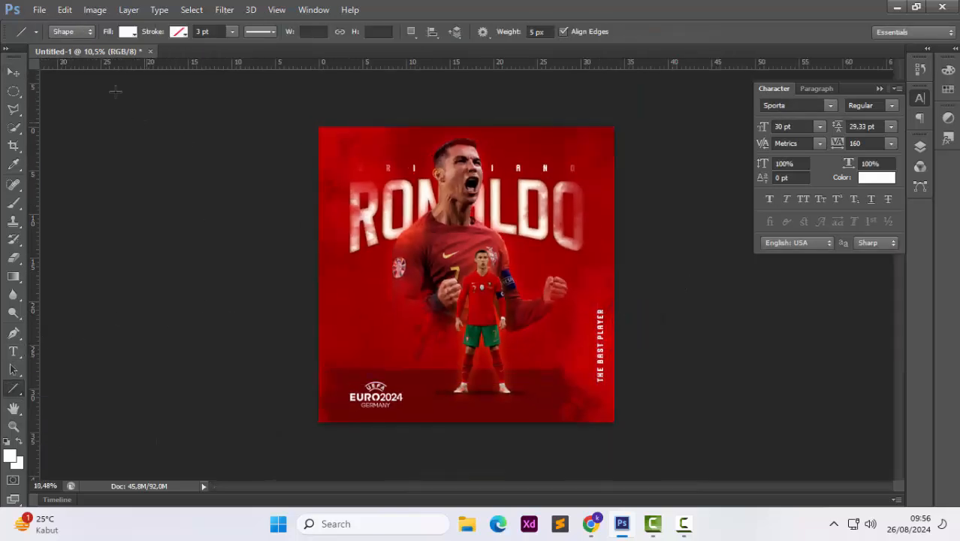
scroll(650, 177, "up", 1)
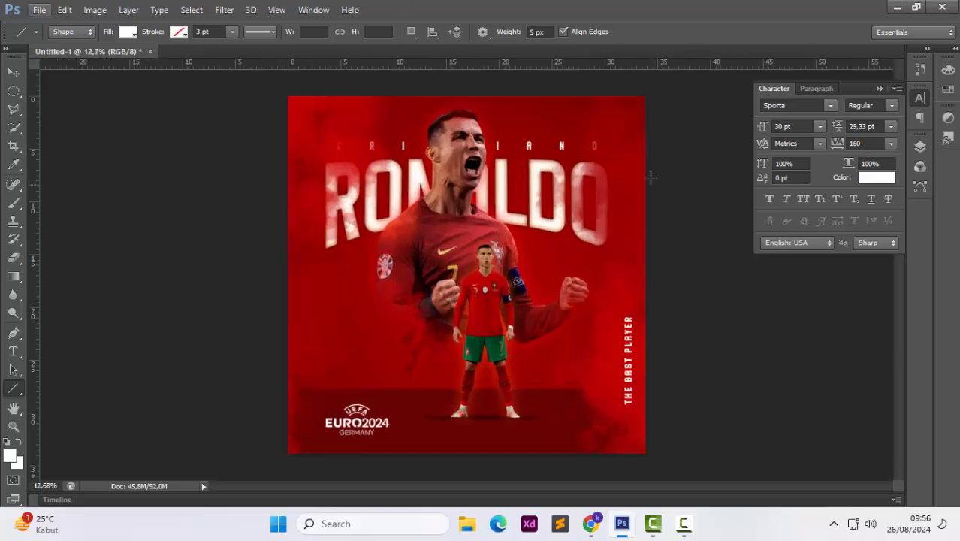
left_click_drag(629, 219, 628, 296)
right_click(623, 308)
left_click(336, 160)
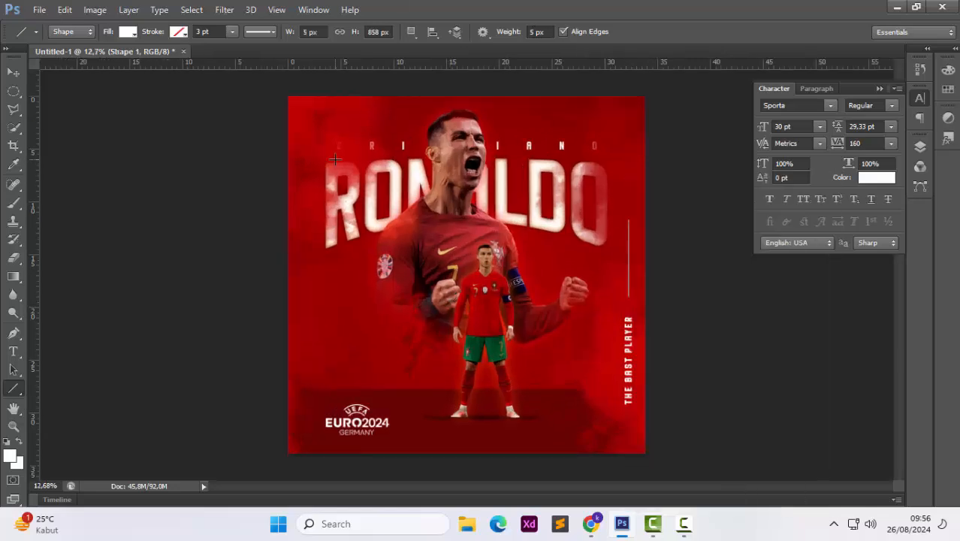
left_click(14, 72)
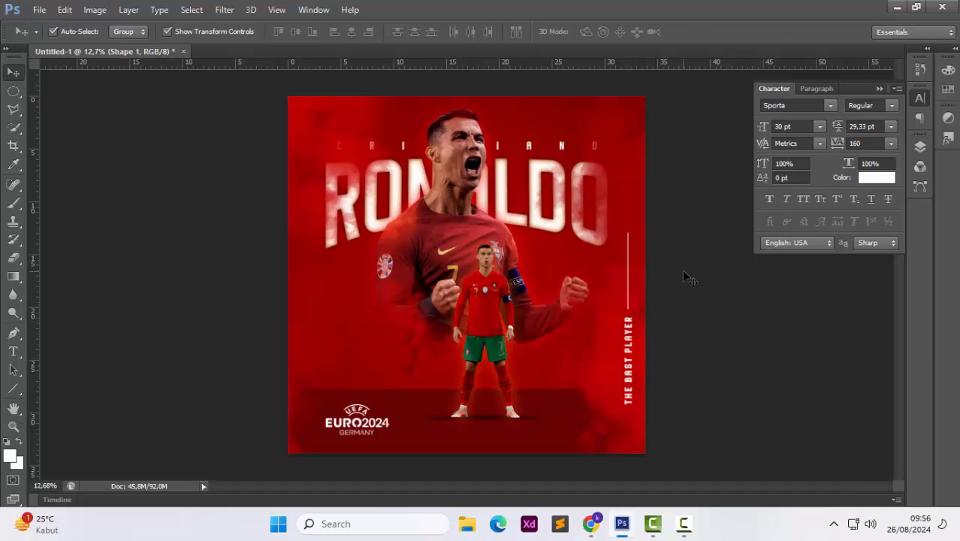
Duplicate the vertical line and position the copy below the vertical text
scroll(635, 255, "up", 1)
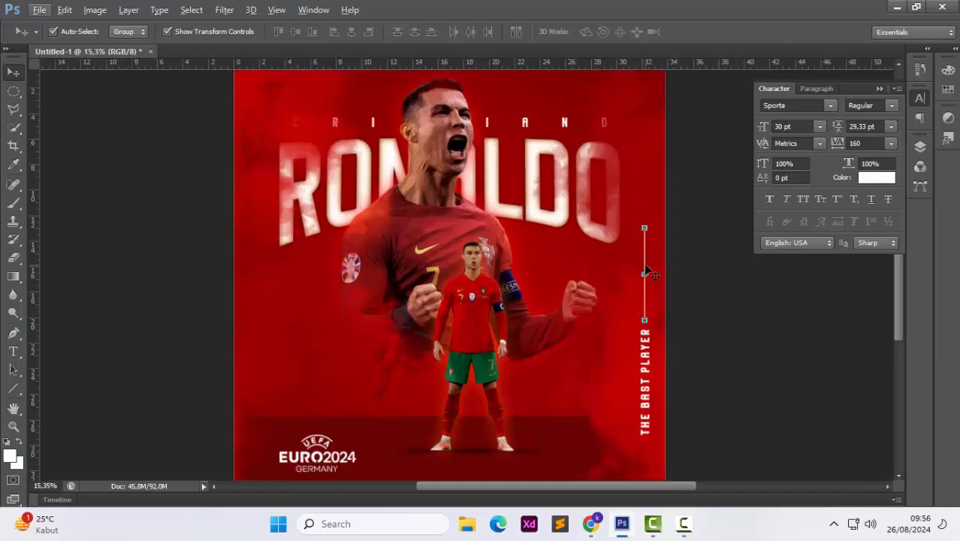
left_click_drag(648, 274, 625, 374)
scroll(625, 338, "down", 2)
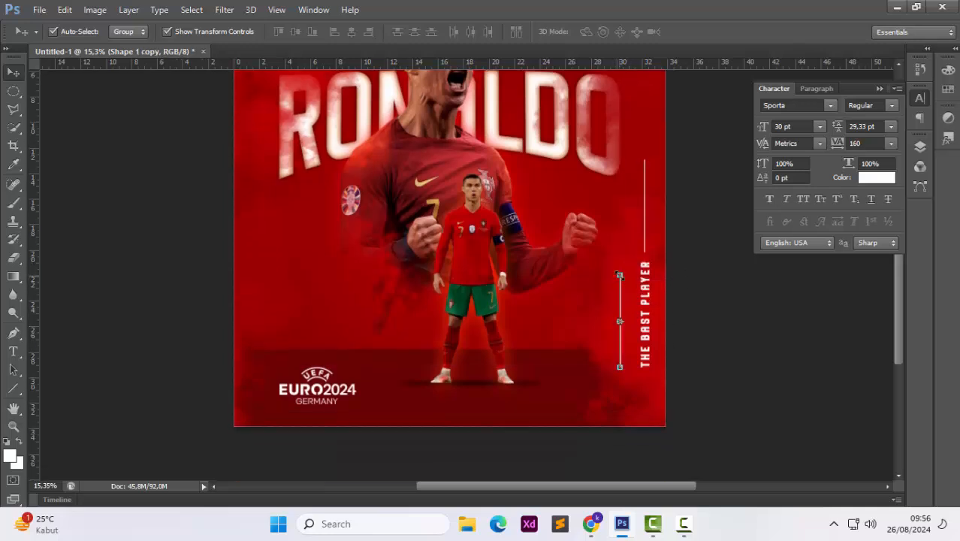
left_click_drag(619, 275, 645, 382)
key("Return")
left_click(696, 316)
left_click(692, 346)
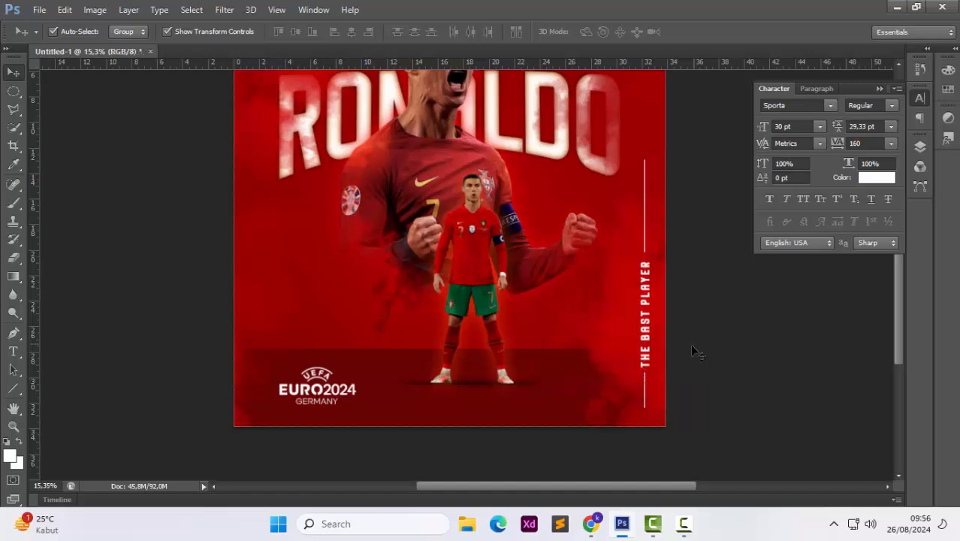
left_click(646, 391)
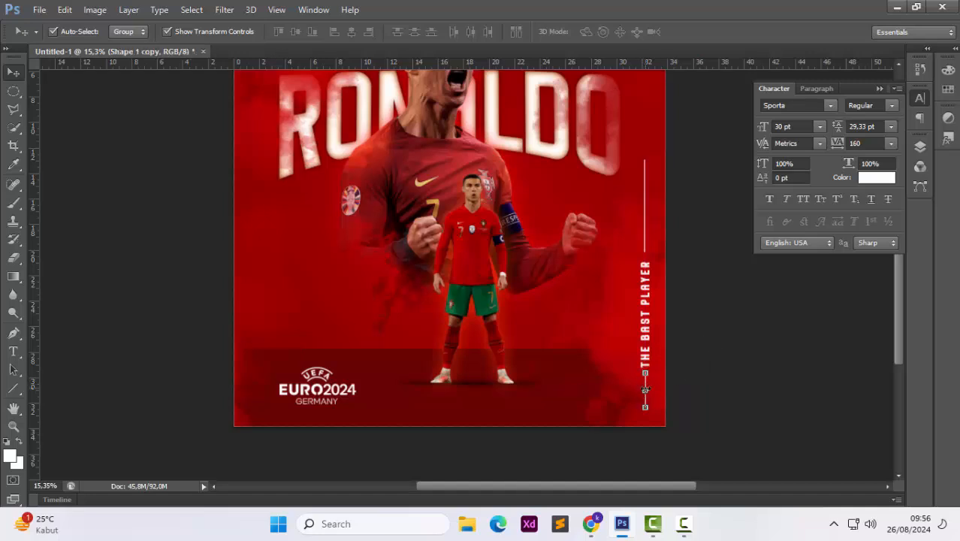
left_click(703, 311)
scroll(702, 311, "down", 2)
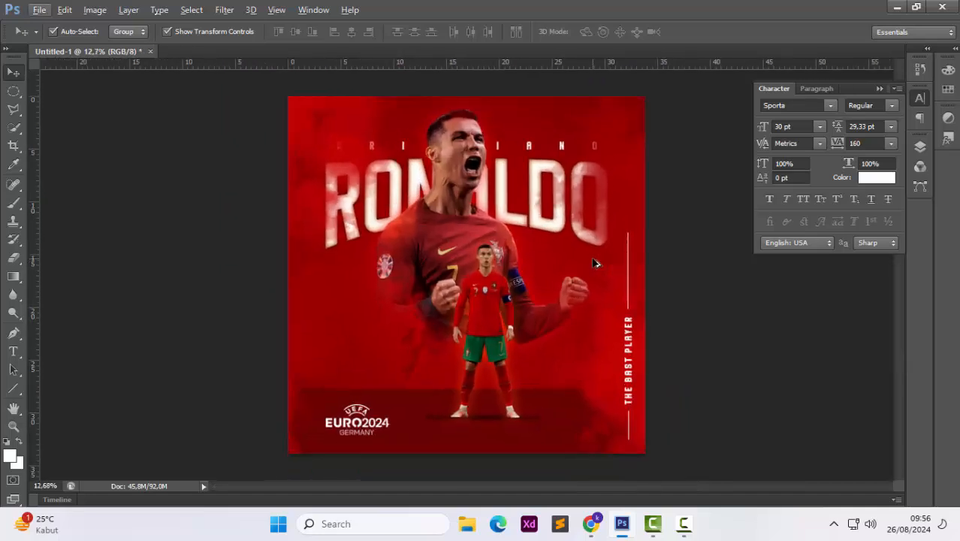
scroll(593, 263, "up", 1)
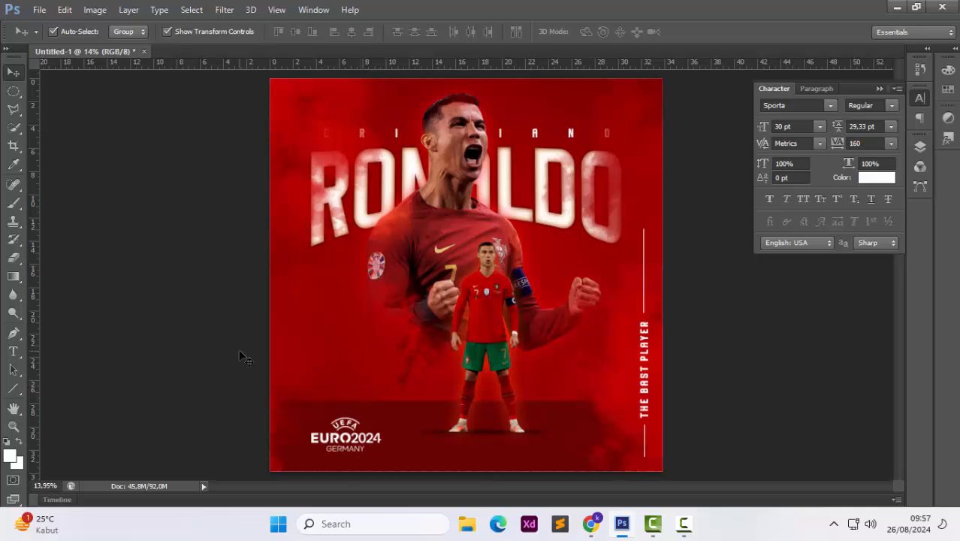
Duplicate the large Ronaldo model group, merge the copy into one layer, and move it below the CRISTIANO text layer
left_click(459, 139)
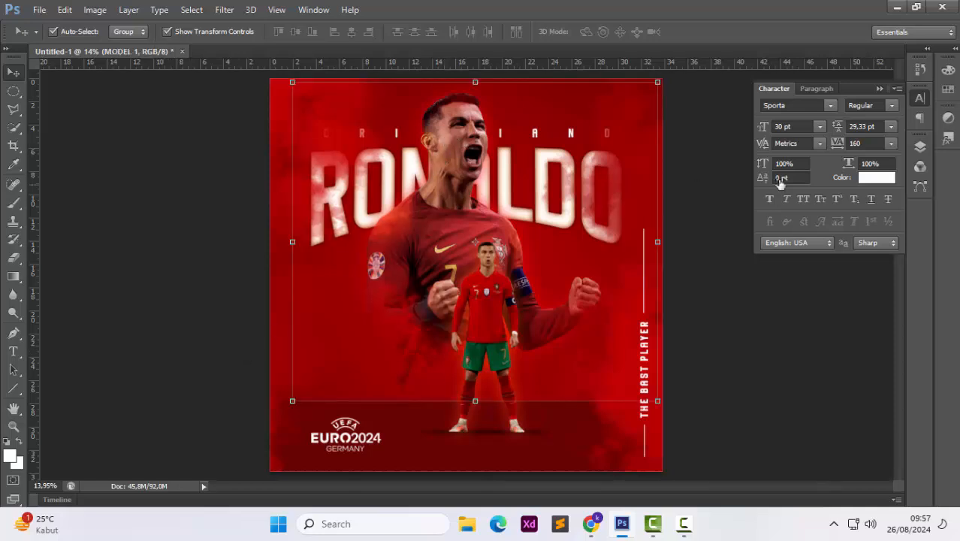
key("F7")
key("ctrl+j")
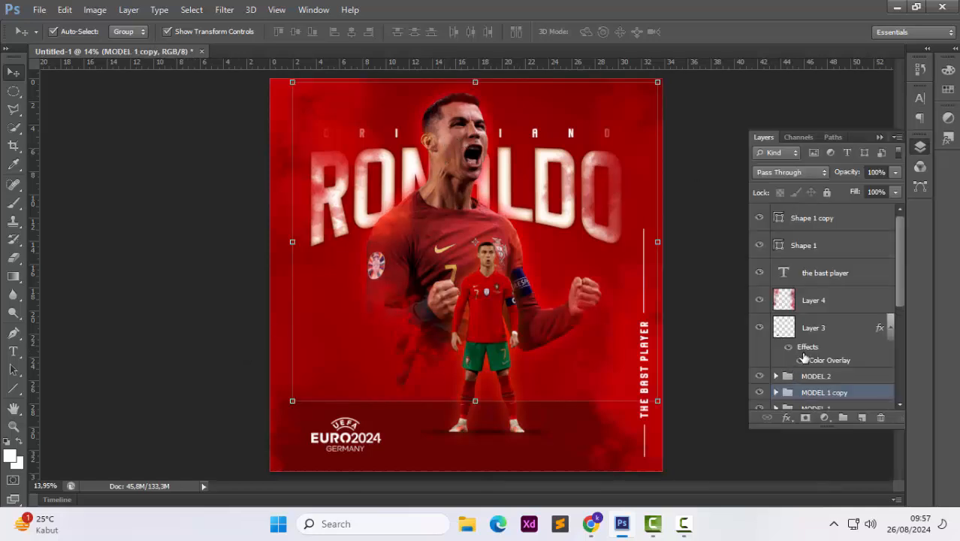
key("ctrl+e")
left_click_drag(821, 394, 823, 355)
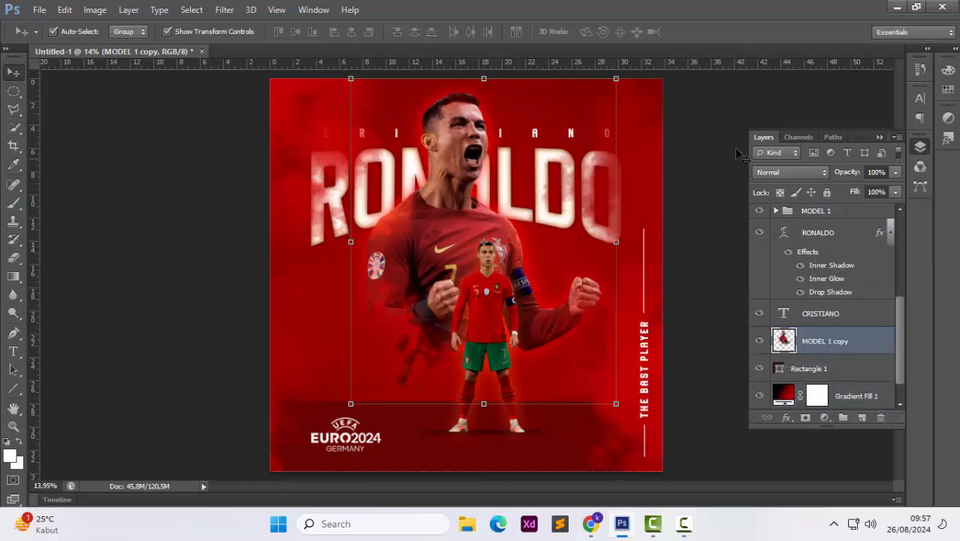
Flip the merged copy horizontally, enlarge it, and position it on the poster's left side behind the main player
left_click_drag(351, 404, 279, 487)
left_click_drag(369, 342, 340, 324)
right_click(366, 321)
left_click(390, 292)
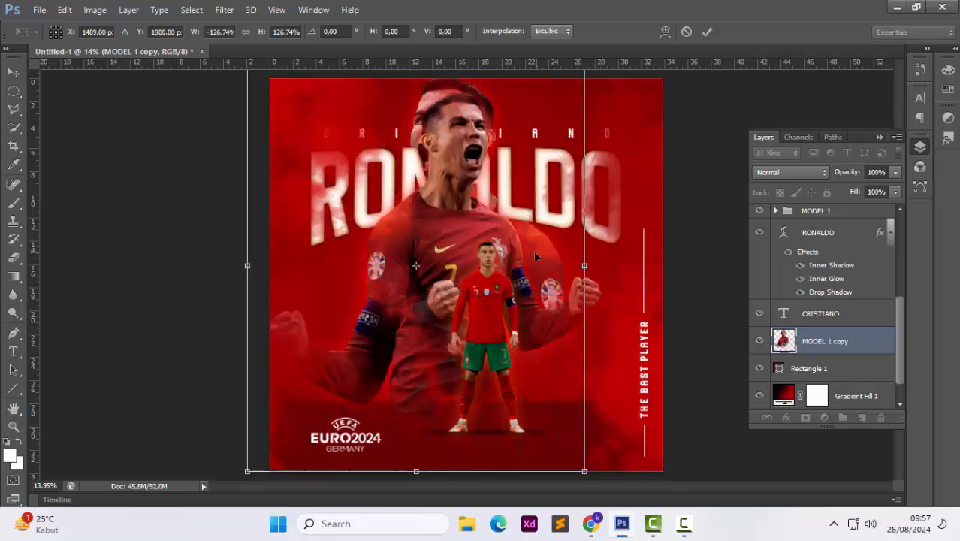
left_click_drag(533, 250, 500, 255)
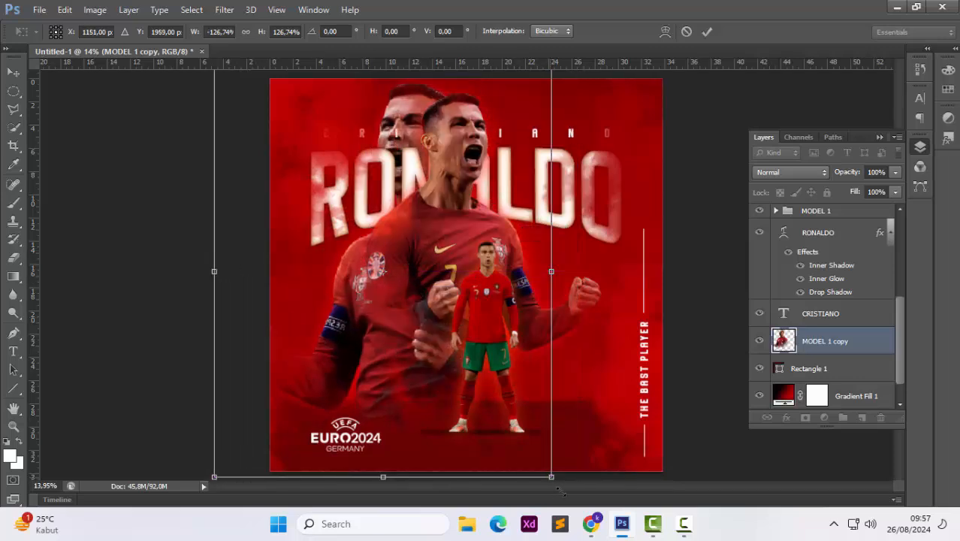
left_click_drag(561, 492, 590, 526)
left_click_drag(539, 425, 487, 425)
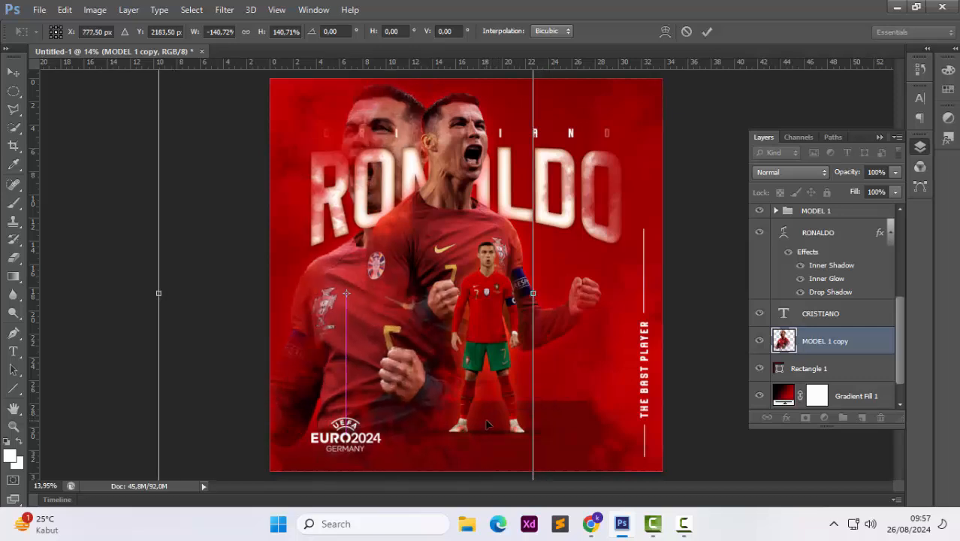
key("Return")
Move the copy below Rectangle 1 in the layer stack and set its blend mode to Screen
left_click_drag(810, 344, 813, 380)
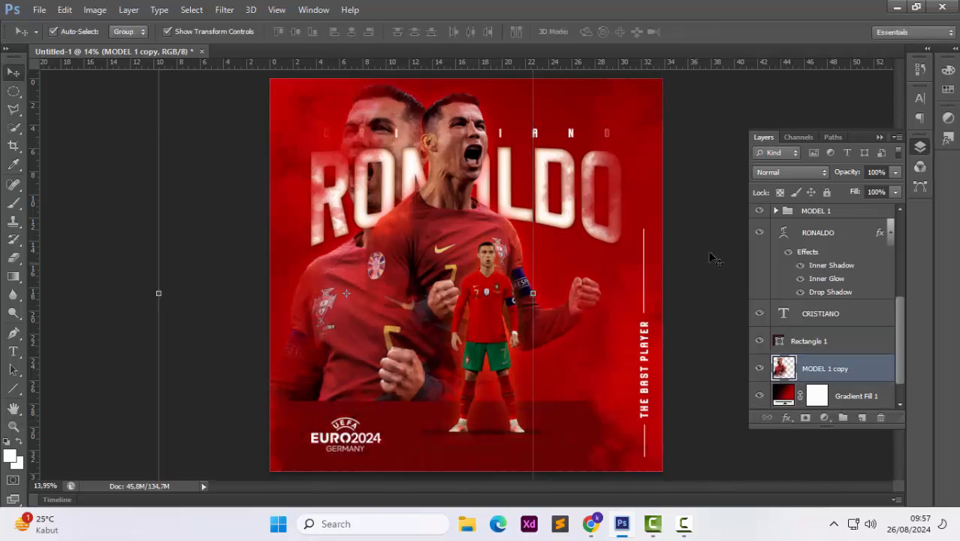
left_click(788, 170)
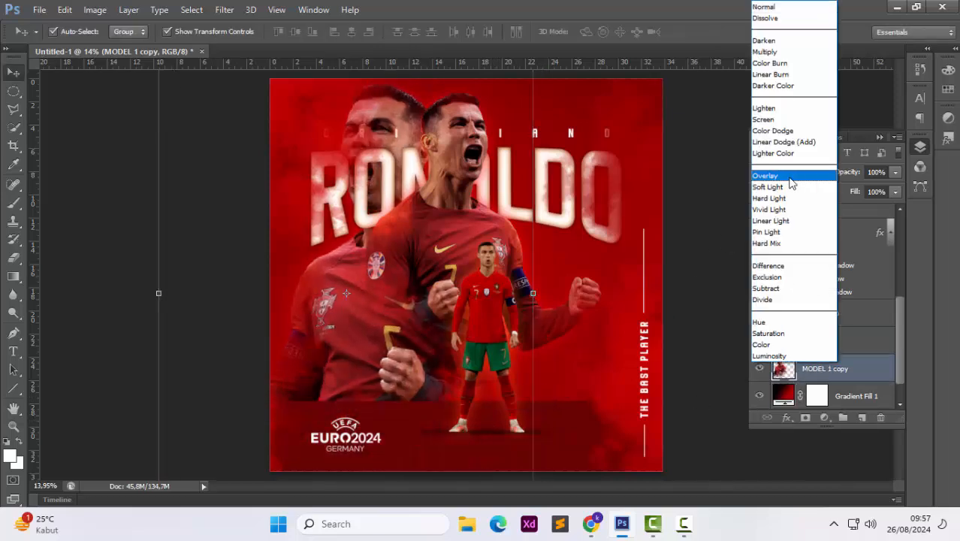
left_click(782, 50)
key("Down")
key("Down")
key("Down")
key("Down")
key("Down")
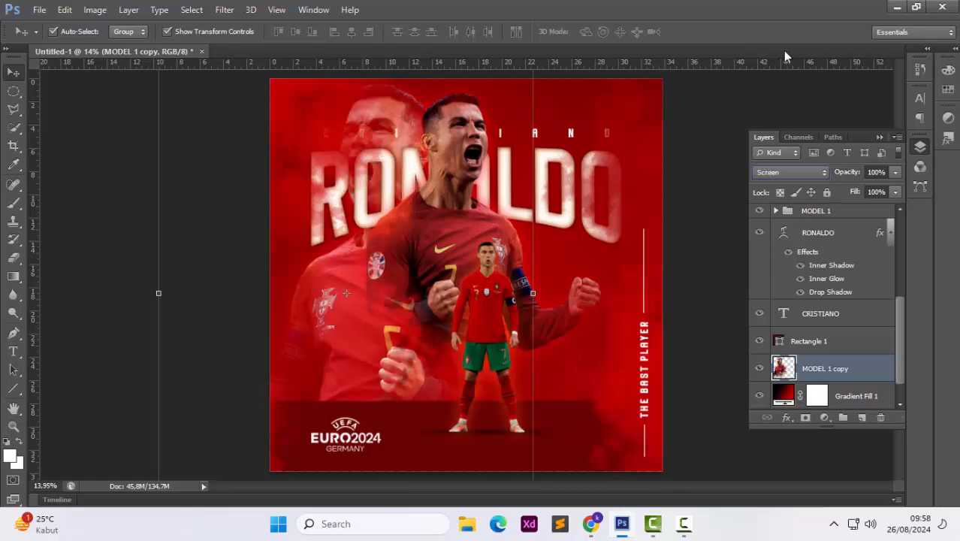
key("Up")
Lower the copy's opacity and nudge it up toward the main player so it appears as a faint background figure
left_click_drag(880, 187, 849, 191)
left_click_drag(331, 310, 376, 274)
mouse_move(857, 193)
left_mouse_down()
mouse_move(833, 190)
mouse_move(843, 190)
left_mouse_up()
left_click(714, 208)
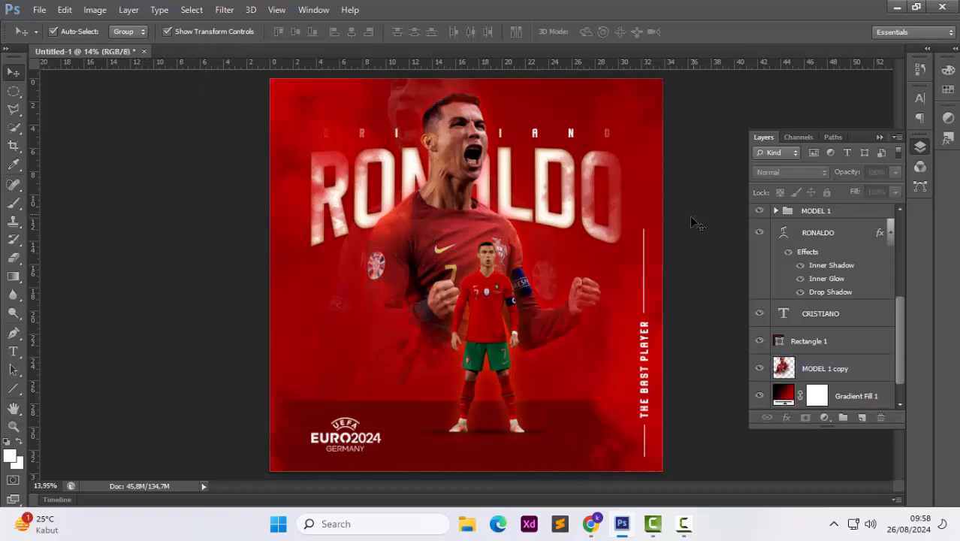
key("F7")
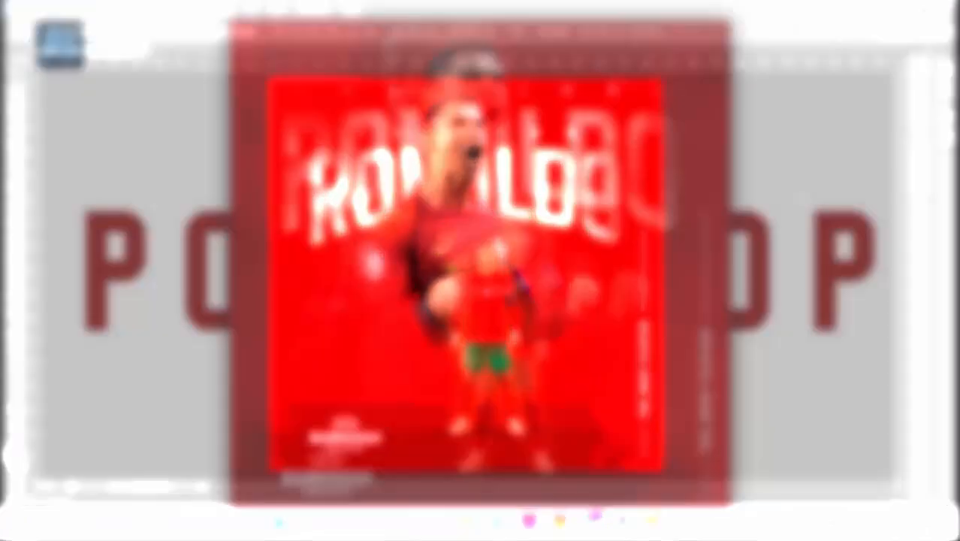